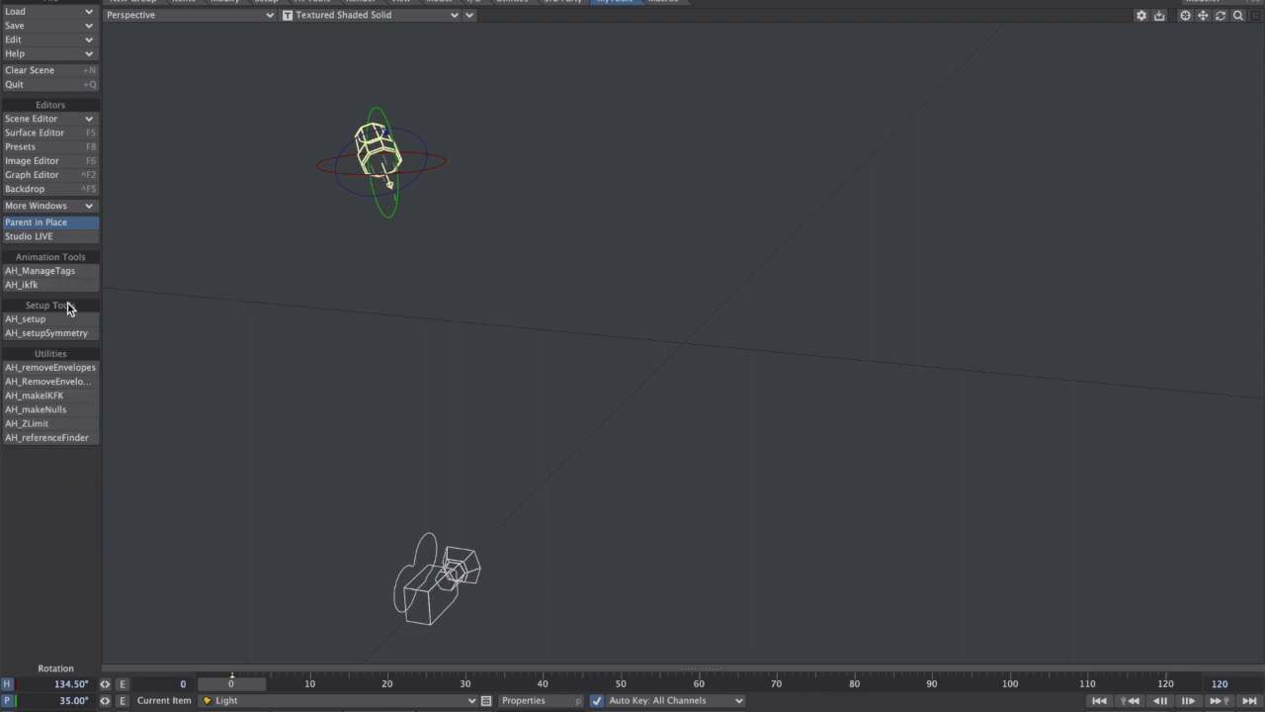
Load the object file fatguy.lwo into the scene and frame the character in the Perspective view.
click(62, 14)
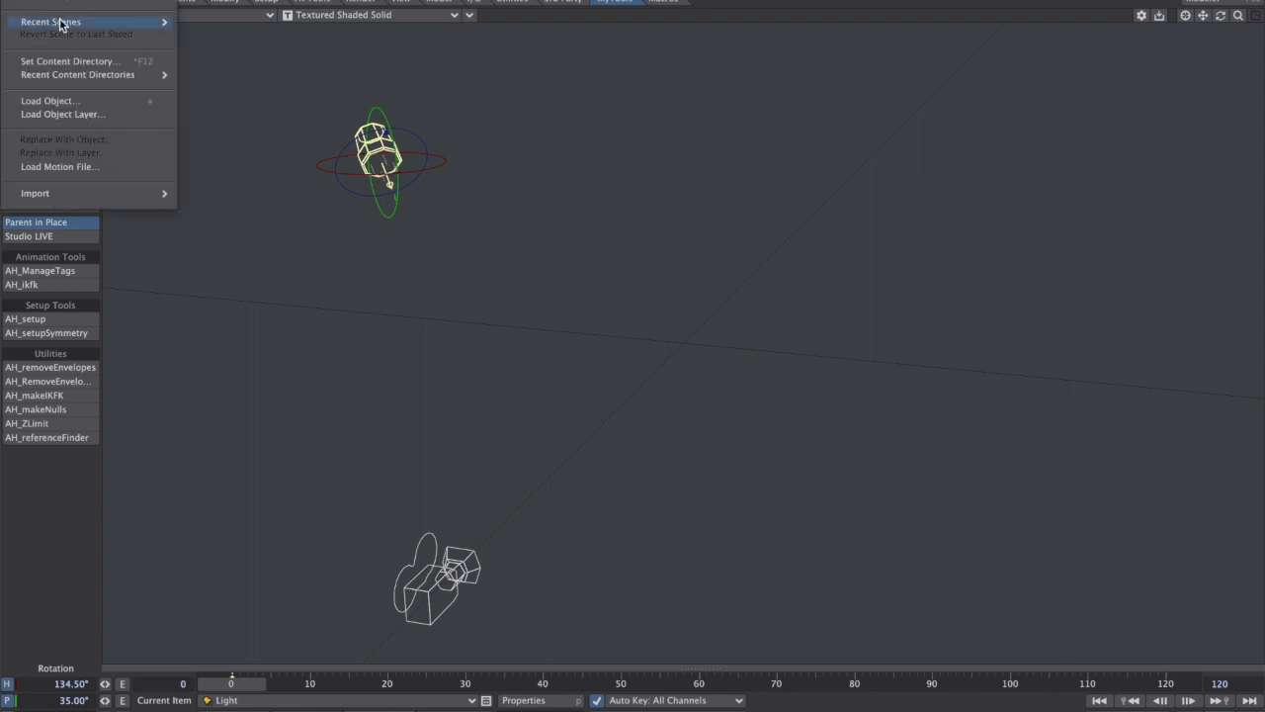
click(68, 102)
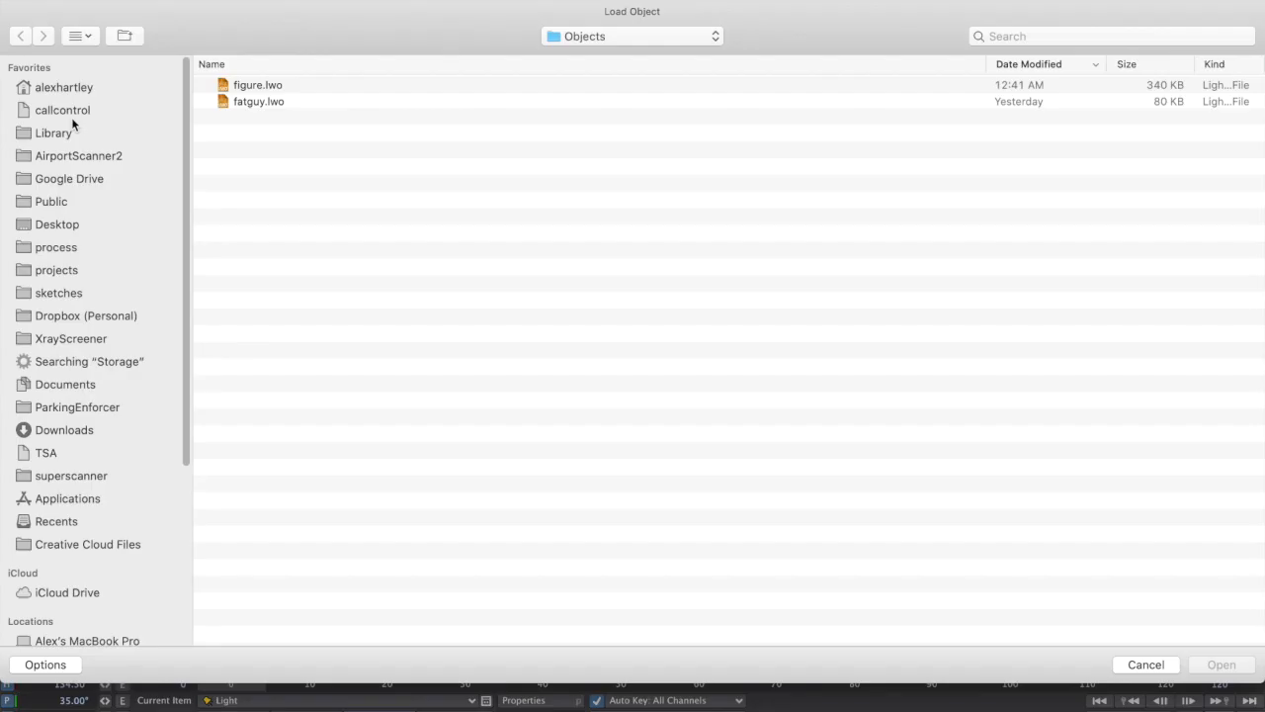
double_click(260, 102)
alt+drag(949, 334, 396, 296)
alt+drag(652, 292, 662, 274)
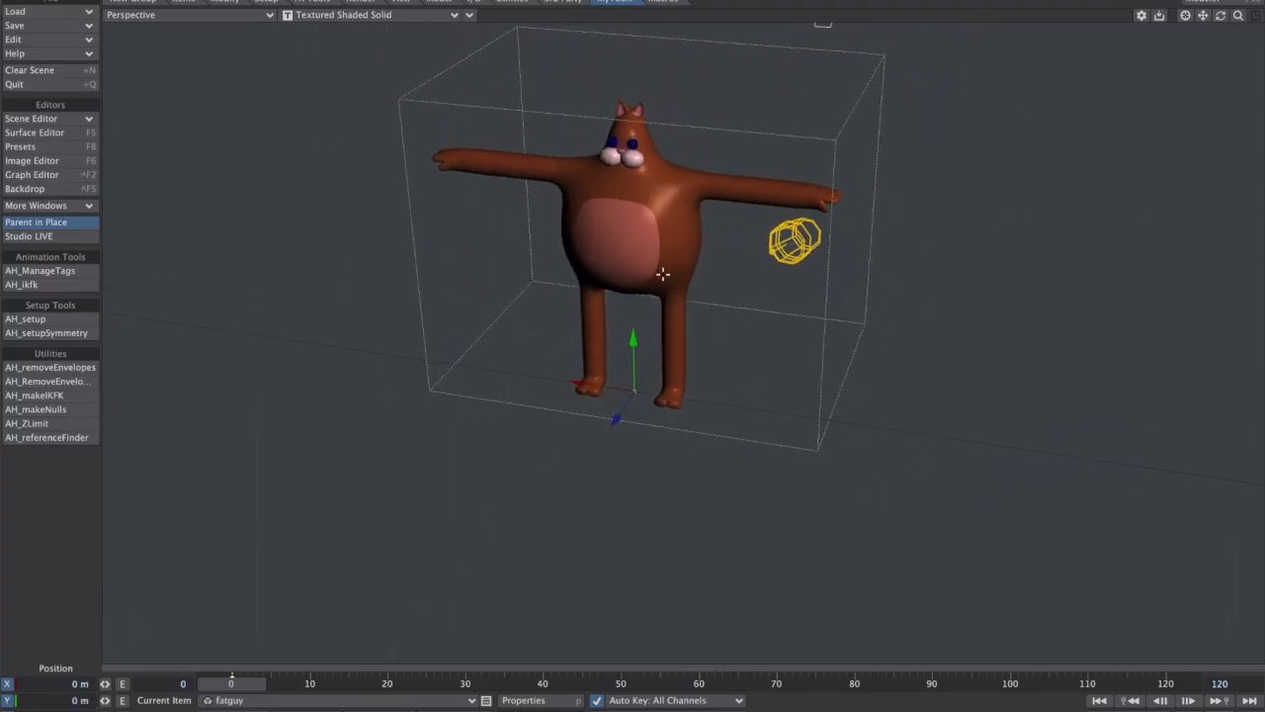
alt+drag(596, 340, 557, 315)
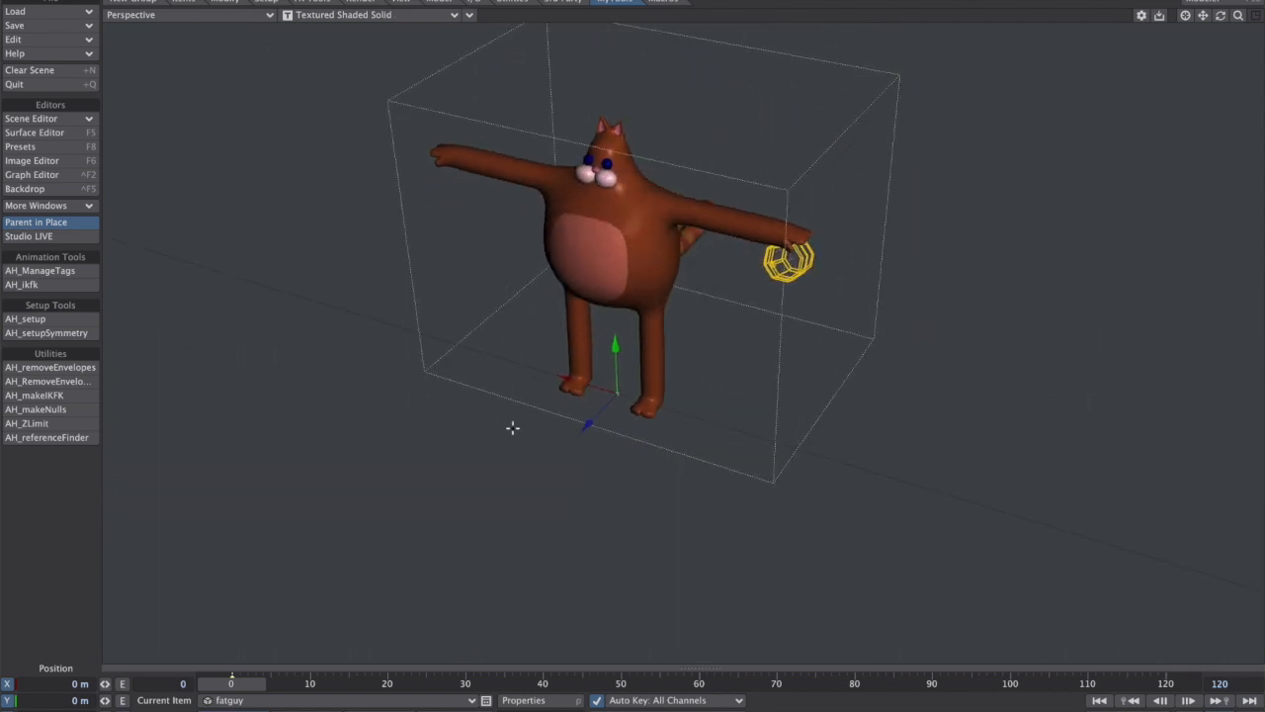
alt+drag(642, 389, 553, 346)
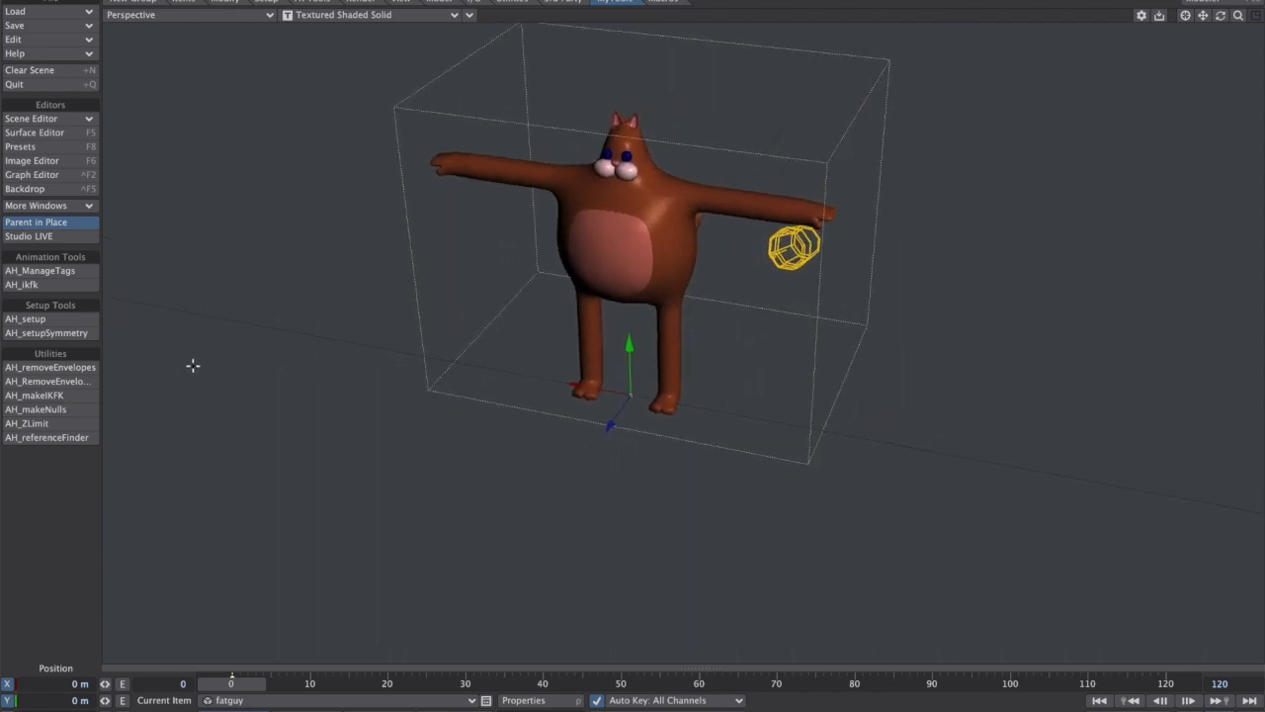
Convert the fatguy object's skelegons into bones.
click(183, 3)
click(265, 3)
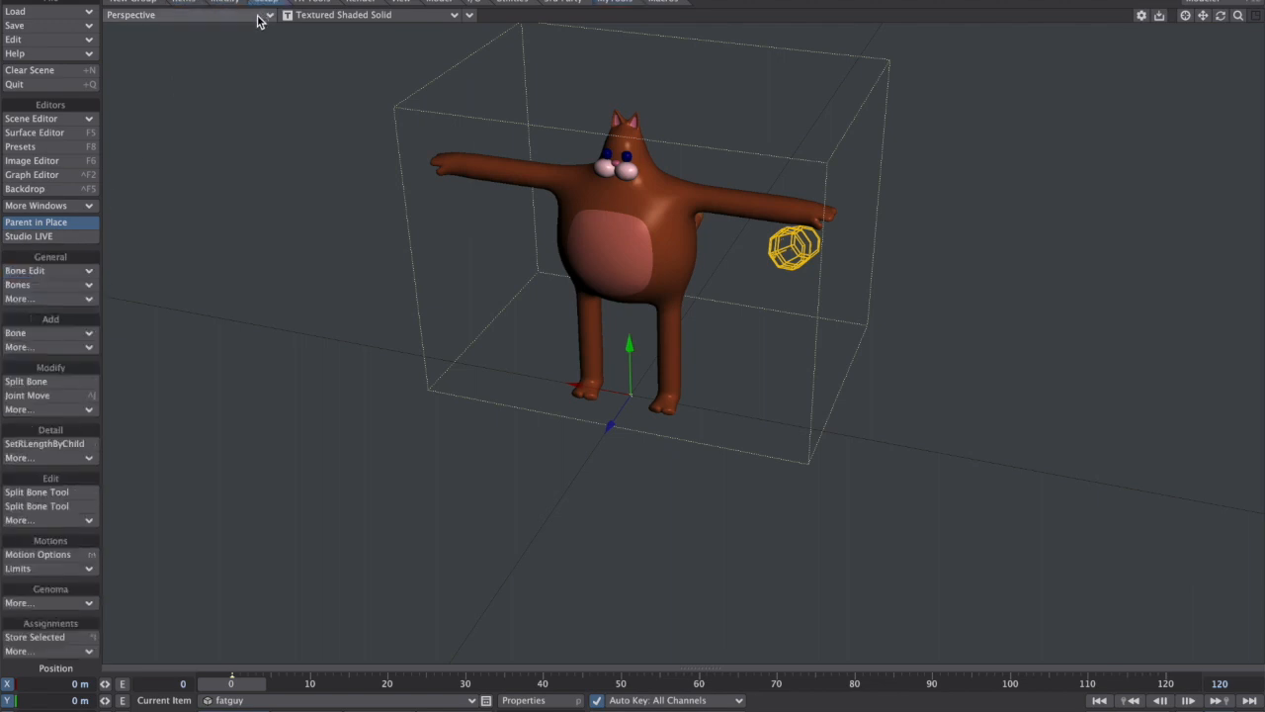
click(45, 347)
click(61, 345)
alt+drag(730, 464, 1028, 118)
scroll(732, 314, down, 2)
alt+drag(682, 314, 781, 316)
scroll(781, 317, up, 2)
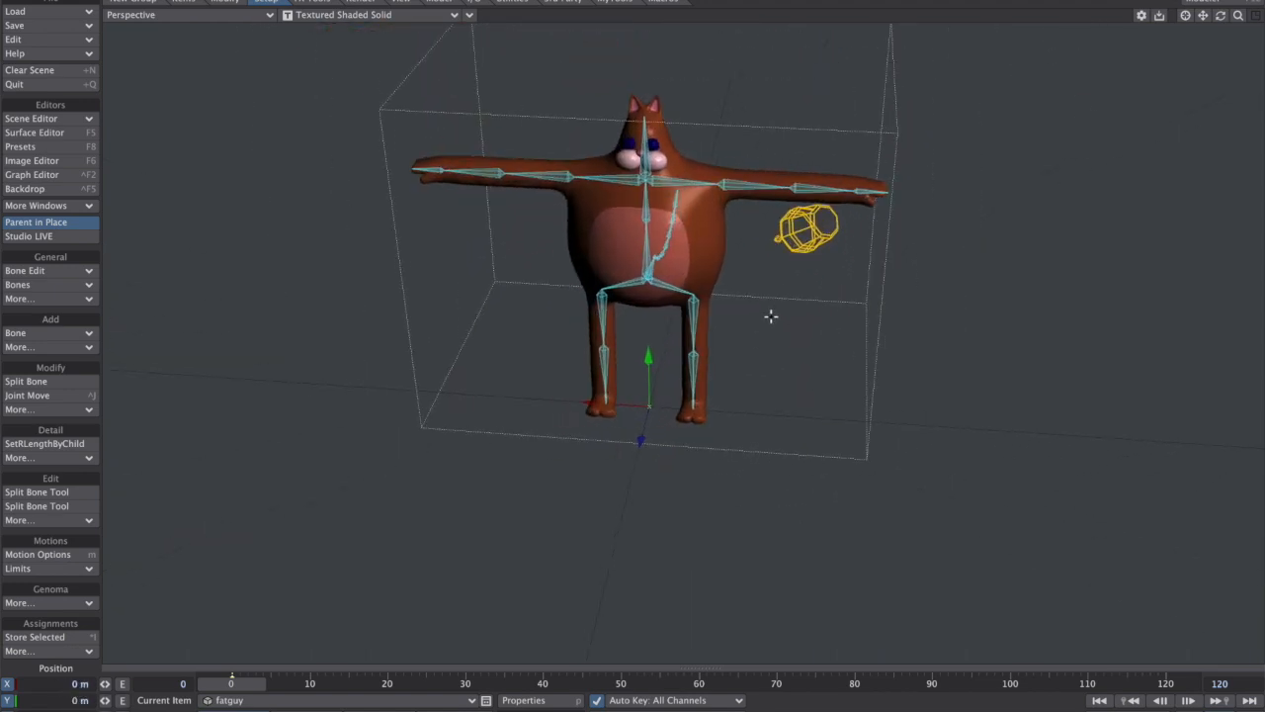
Open the Scene Editor, expand the fatguy item to list its bones, and lock the fatguy object against selection.
key(ctrl+F1)
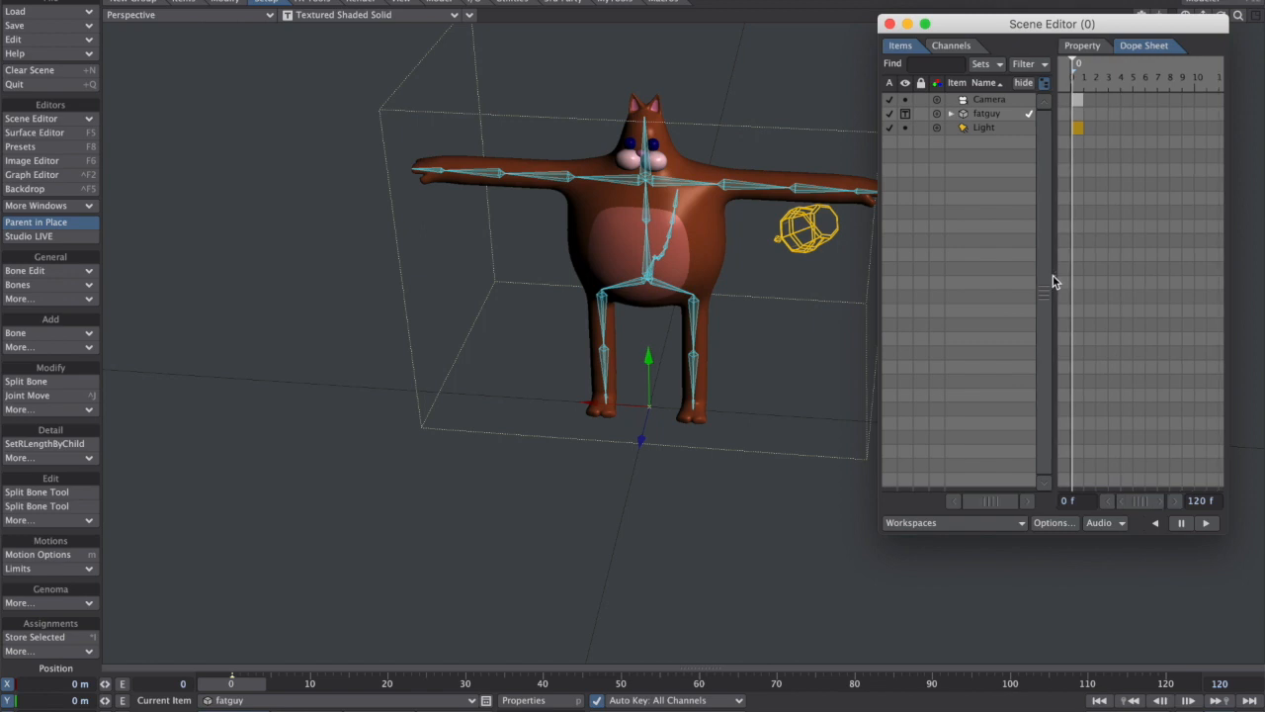
drag(1055, 277, 1210, 282)
click(952, 114)
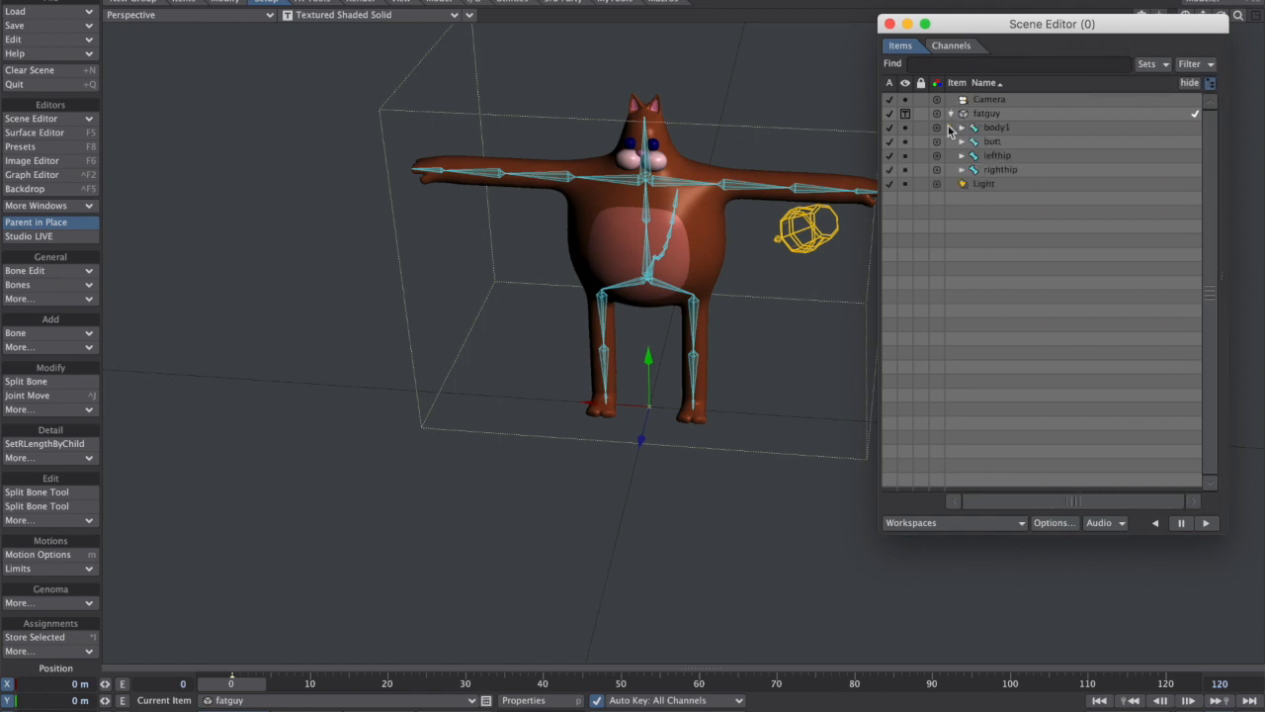
alt+drag(771, 323, 724, 332)
click(921, 115)
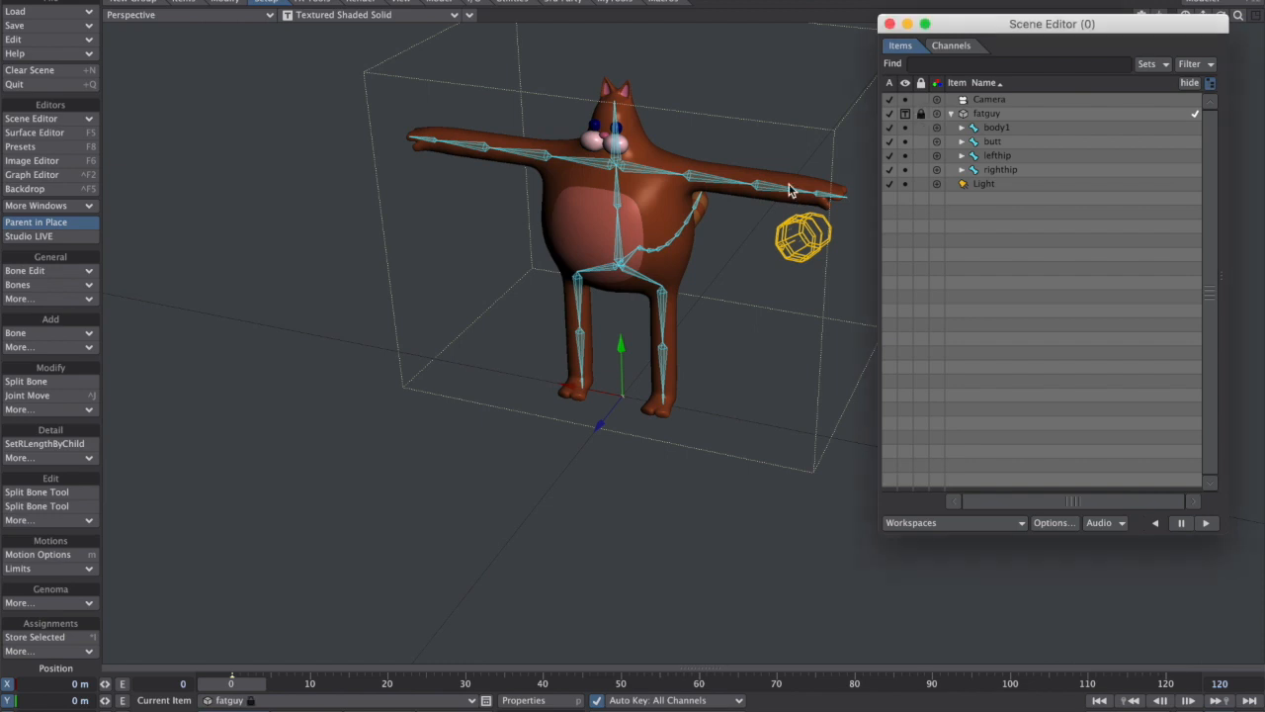
Select the bones of the character's left arm in the viewport to check selection with the mesh locked.
click(727, 107)
click(757, 178)
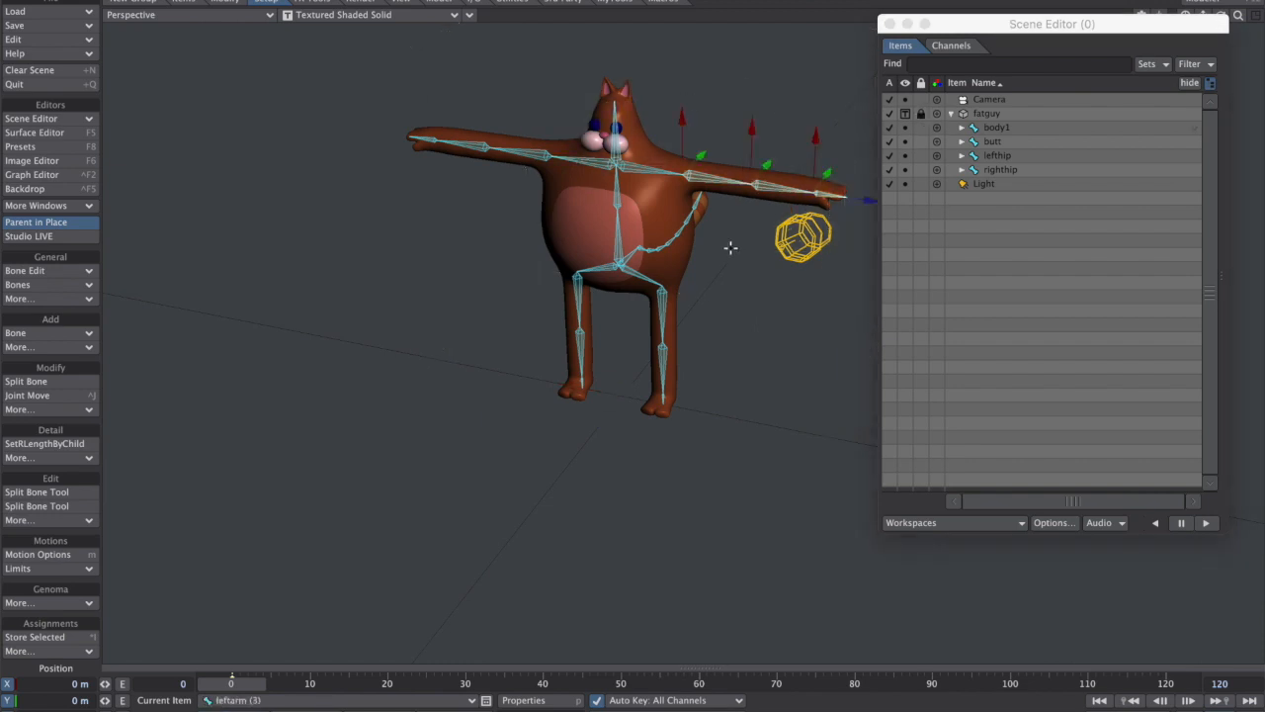
alt+drag(733, 278, 622, 275)
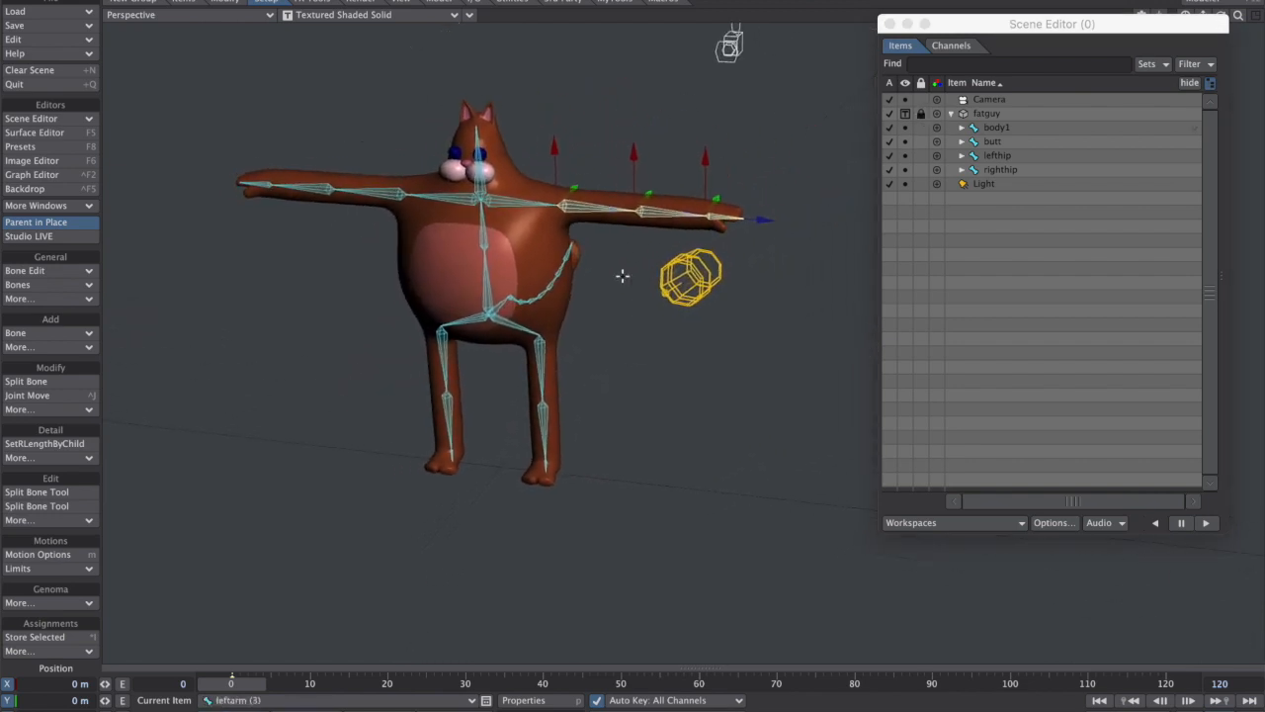
Examine the root bones body1, butt, lefthip and righthip by selecting each of them in turn.
click(995, 127)
click(1000, 143)
click(999, 156)
click(1001, 169)
click(1001, 130)
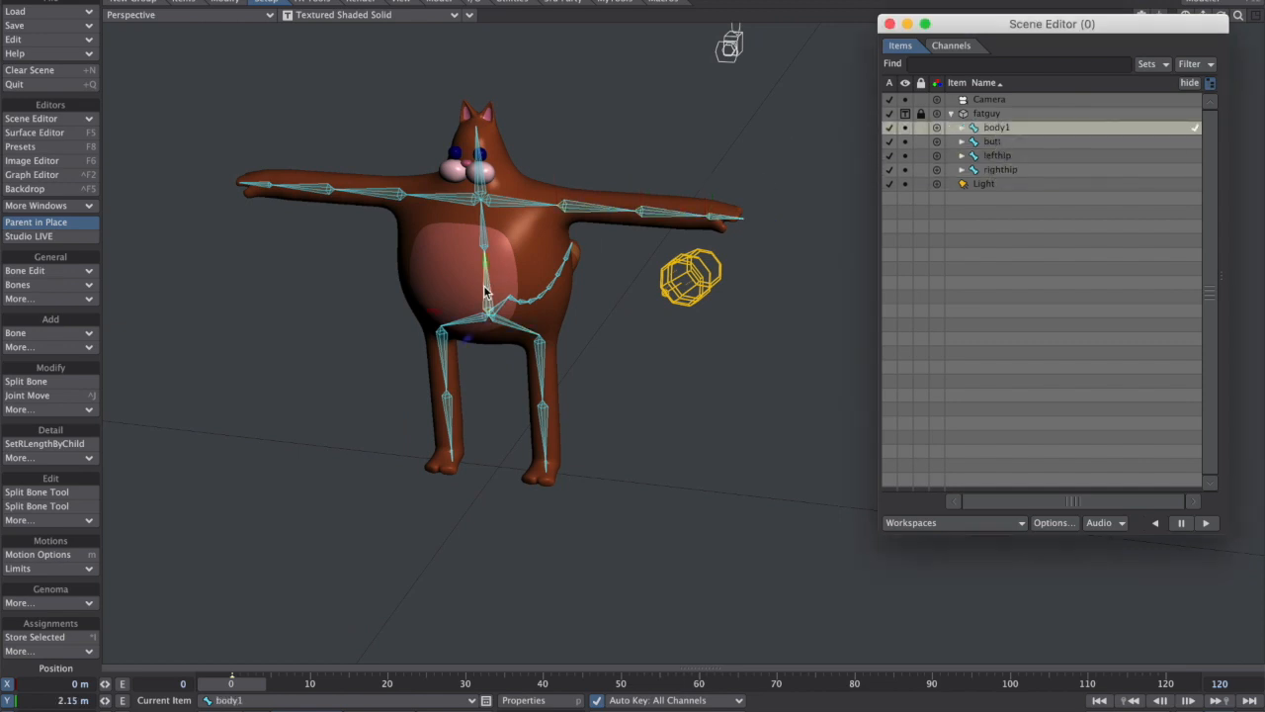
click(999, 142)
click(998, 157)
click(998, 171)
click(1000, 141)
click(999, 155)
click(998, 128)
click(998, 155)
click(1002, 141)
Try moving the body1 bone on its own and undo the move.
click(997, 127)
mouse_move(441, 315)
mouse_down()
mouse_move(282, 297)
mouse_move(461, 300)
mouse_up()
key(ctrl+z)
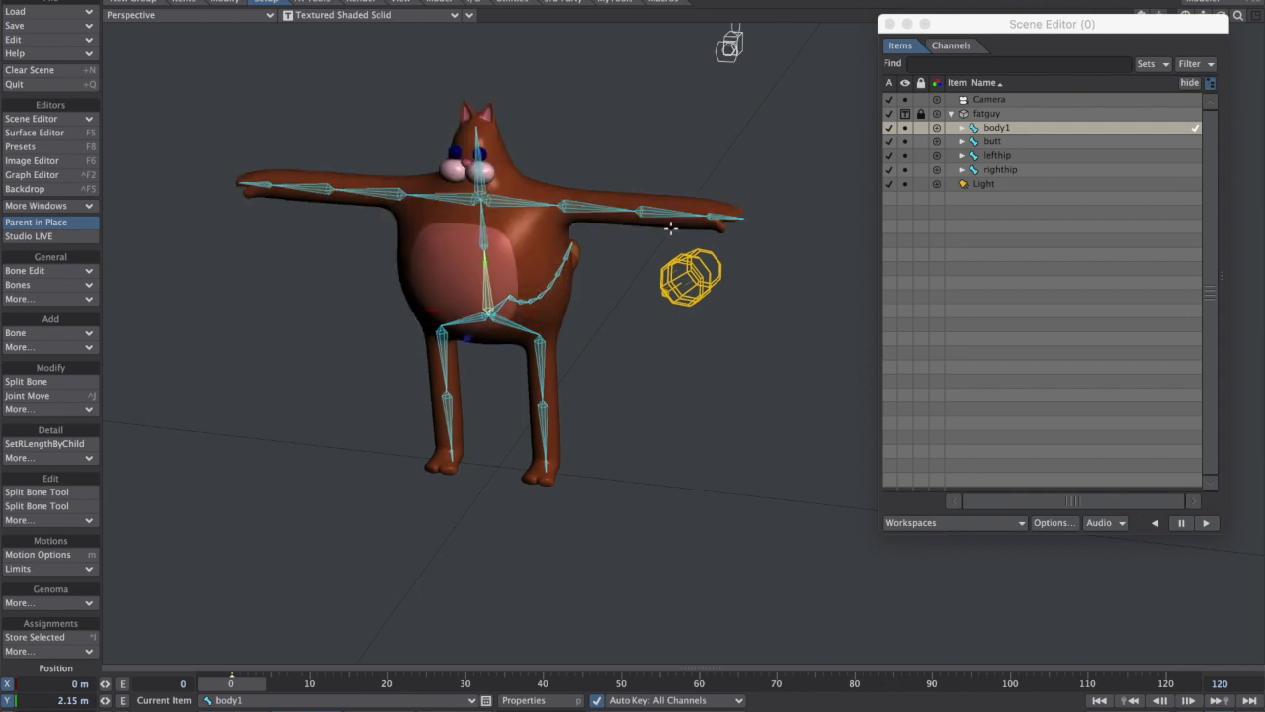
Parent the butt, lefthip and righthip bones to the body1 bone in the Scene Editor.
click(991, 141)
shift+click(1001, 170)
drag(994, 148, 1003, 131)
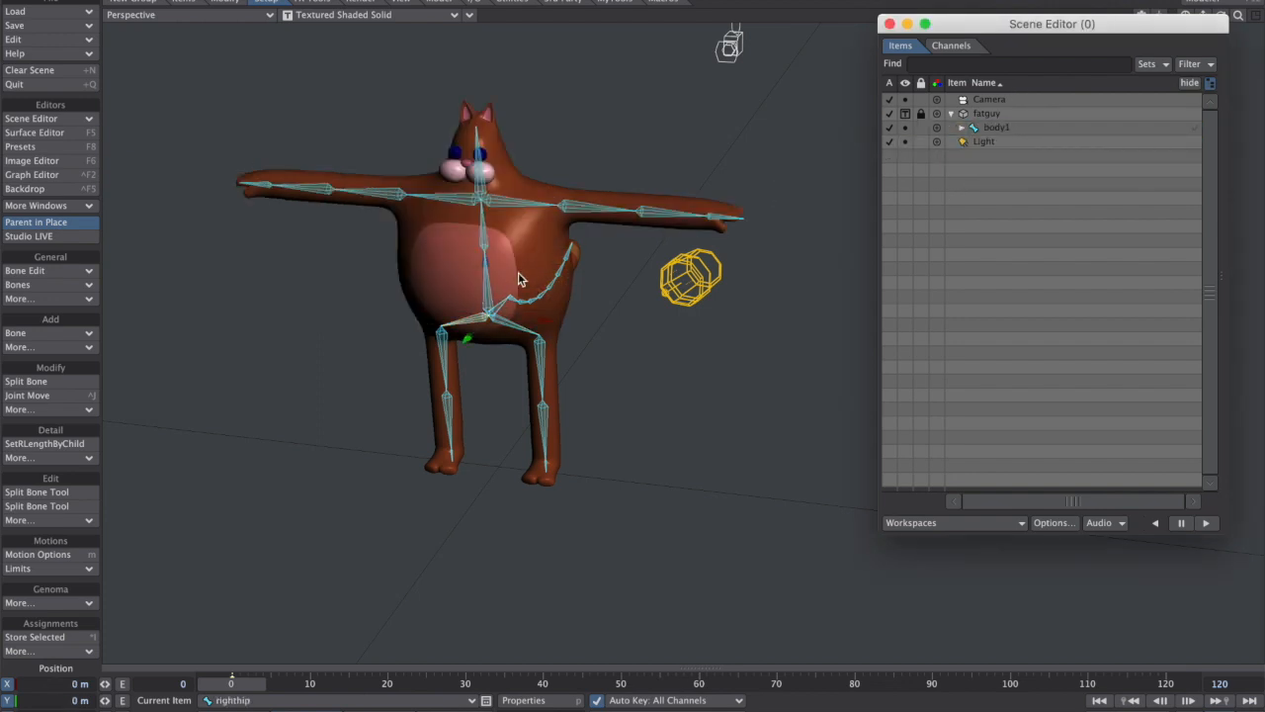
Test the new hierarchy by moving body1 with its child bones, and undo the move.
click(997, 130)
drag(432, 311, 287, 304)
key(ctrl+z)
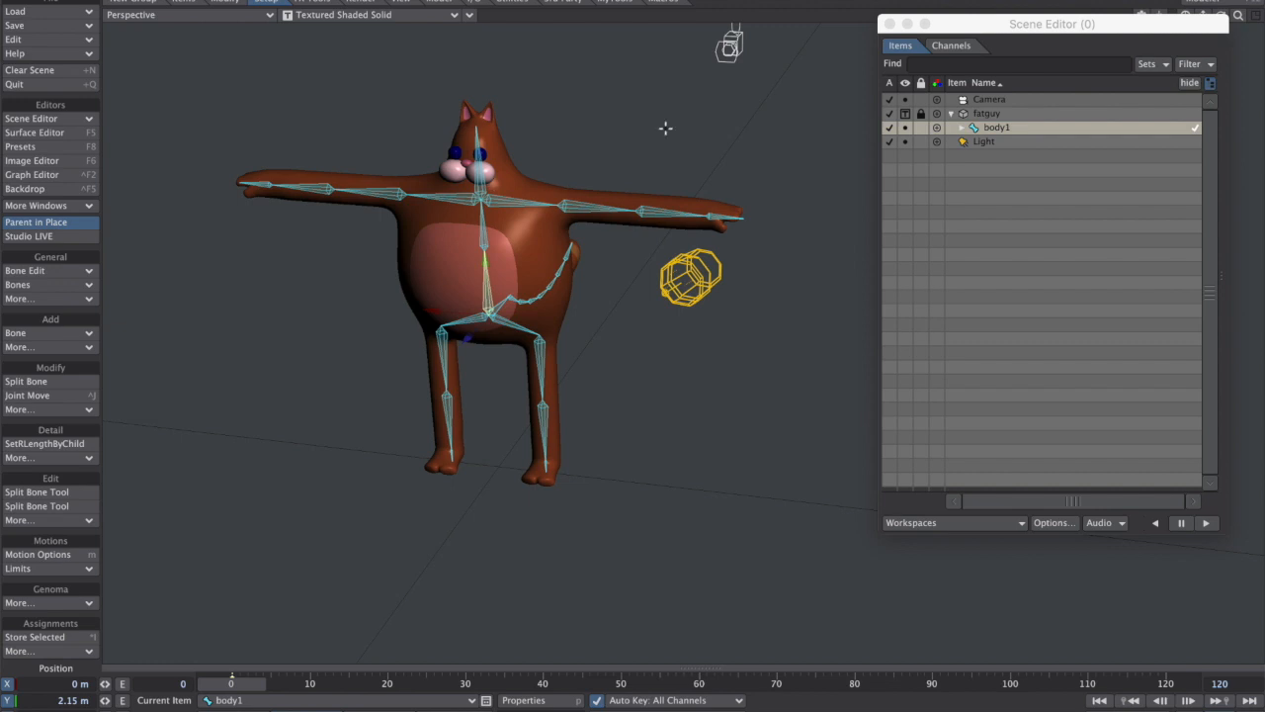
Try to create an IK/FK setup on the right arm's bone chain with AH_makeIKFK.
click(615, 3)
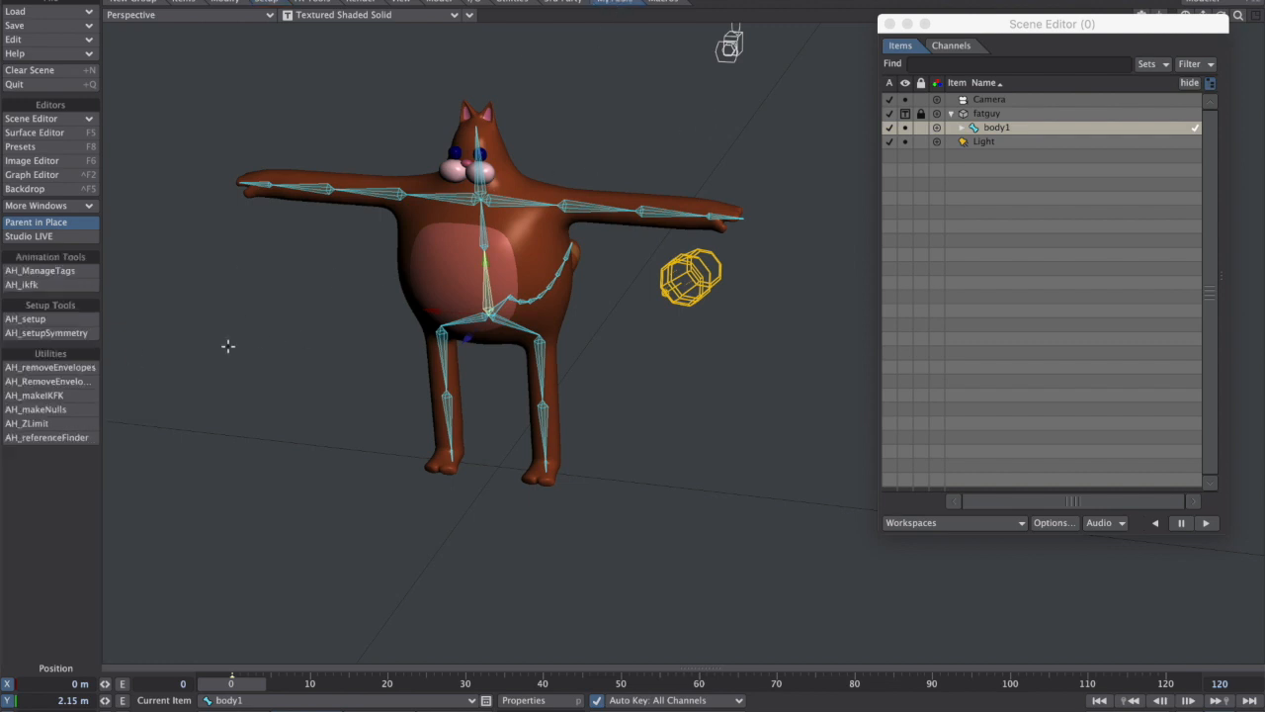
drag(783, 152, 548, 259)
drag(222, 156, 404, 239)
drag(248, 144, 415, 241)
drag(415, 241, 175, 201)
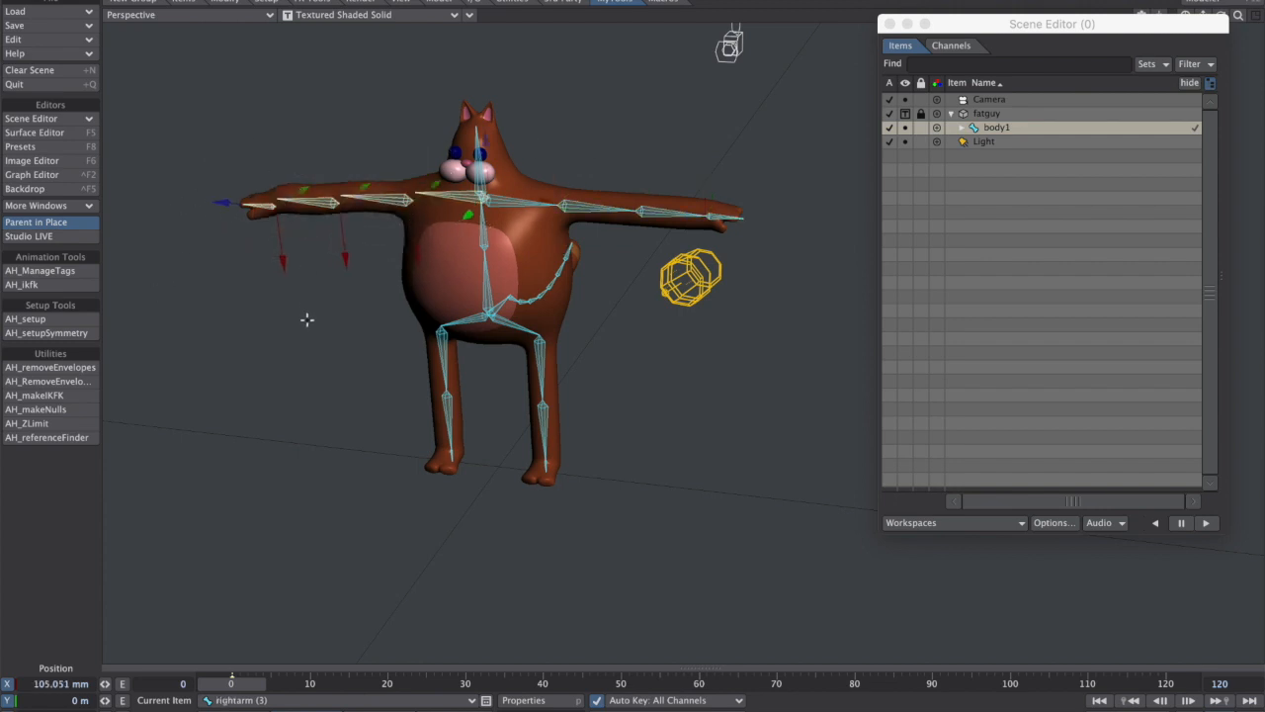
key(ctrl+z)
drag(228, 132, 358, 204)
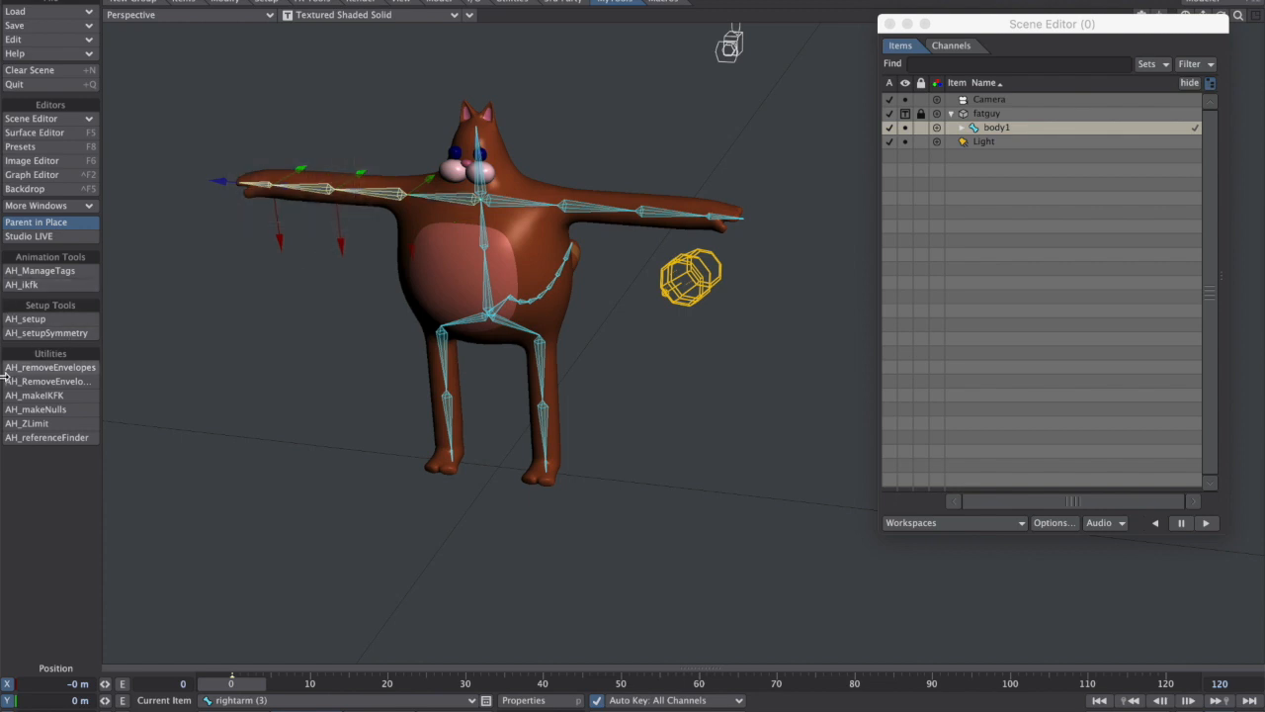
click(61, 396)
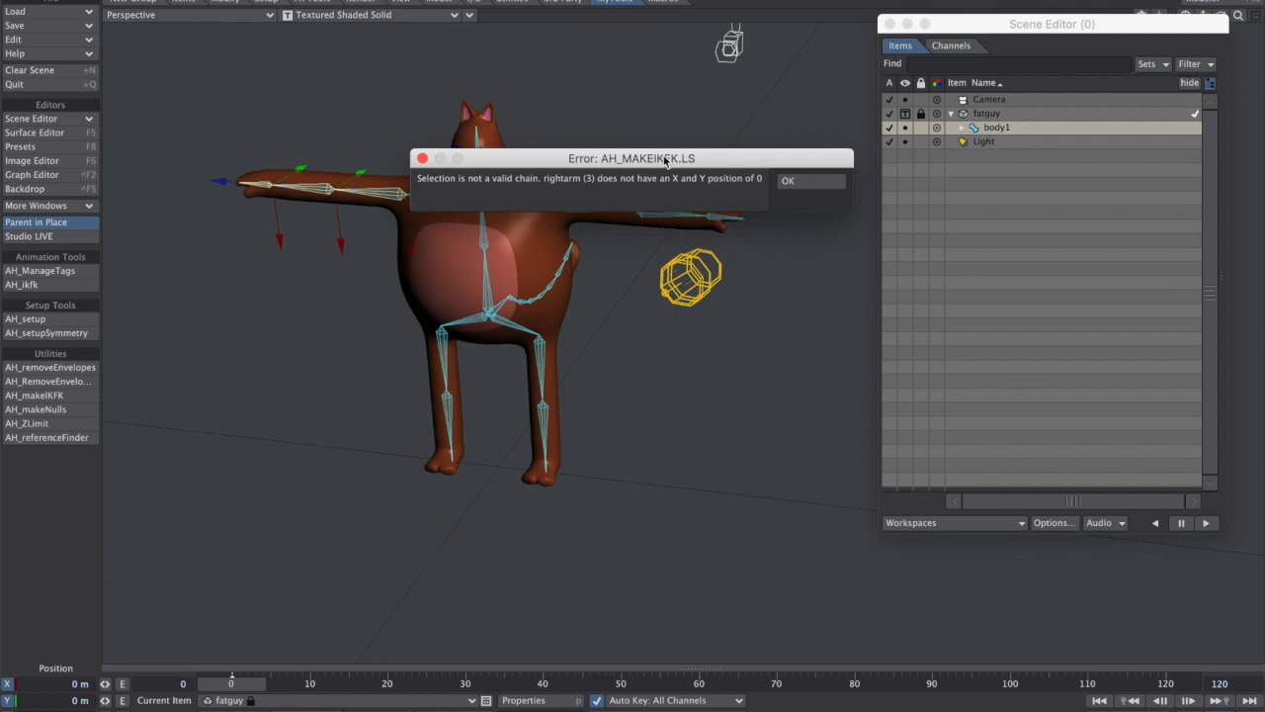
drag(665, 160, 446, 303)
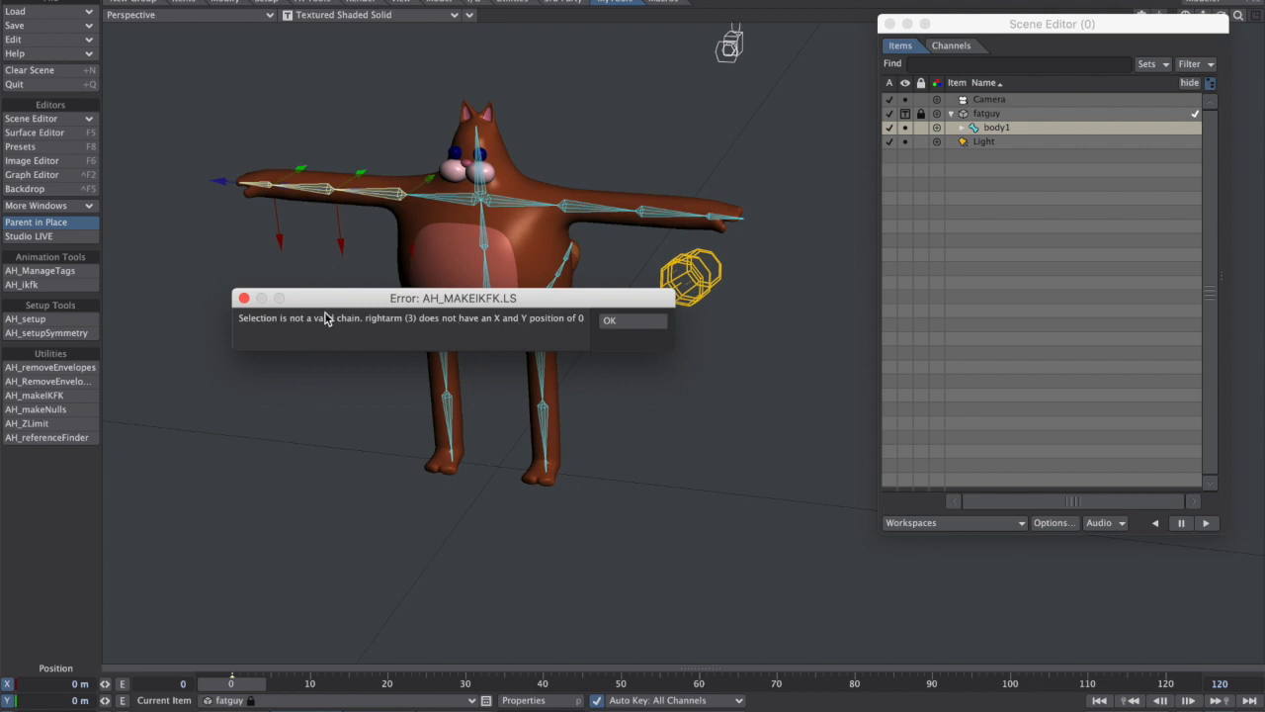
click(613, 321)
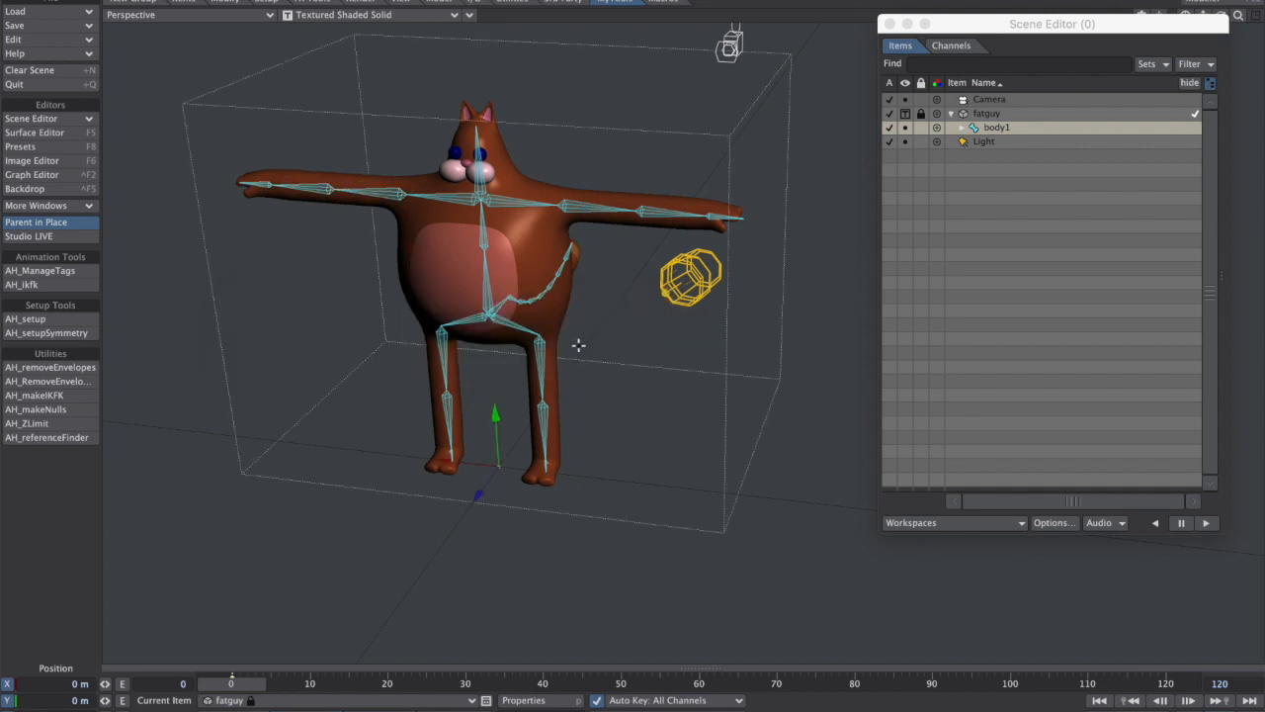
Select the skeleton's bones together and set their X and Y positions to 0.
click(251, 198)
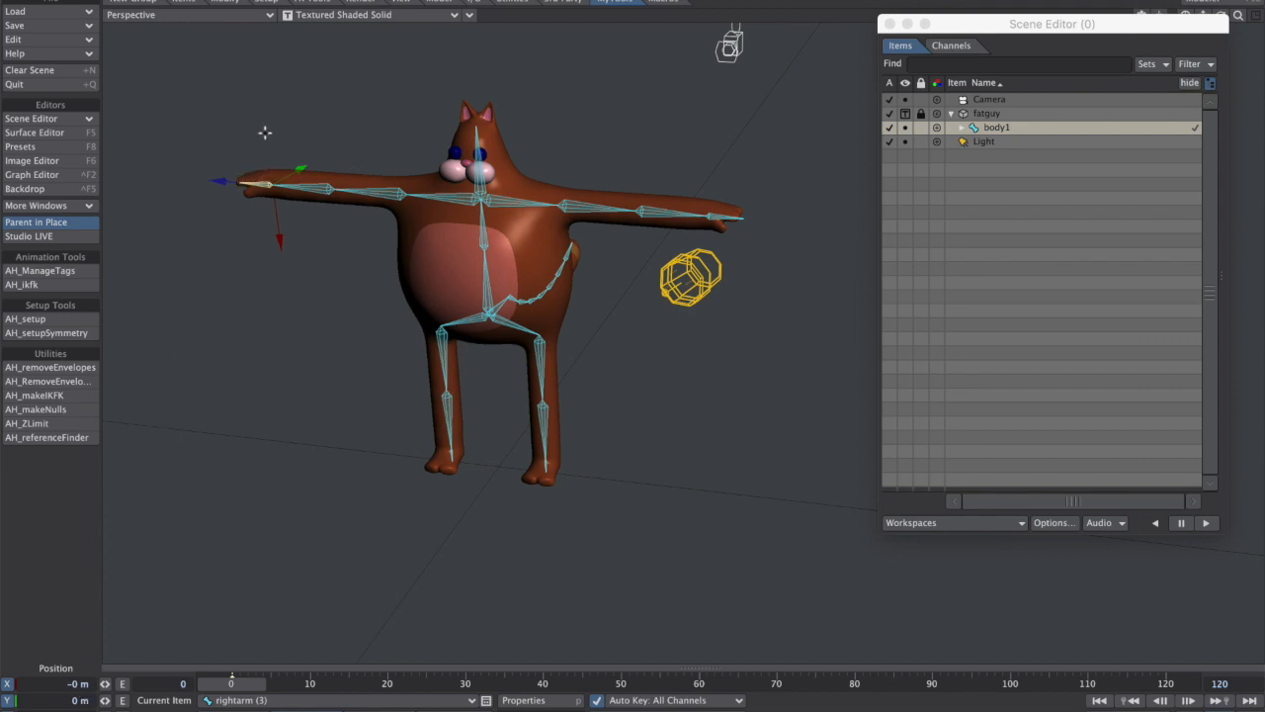
drag(220, 82, 277, 179)
drag(217, 71, 634, 395)
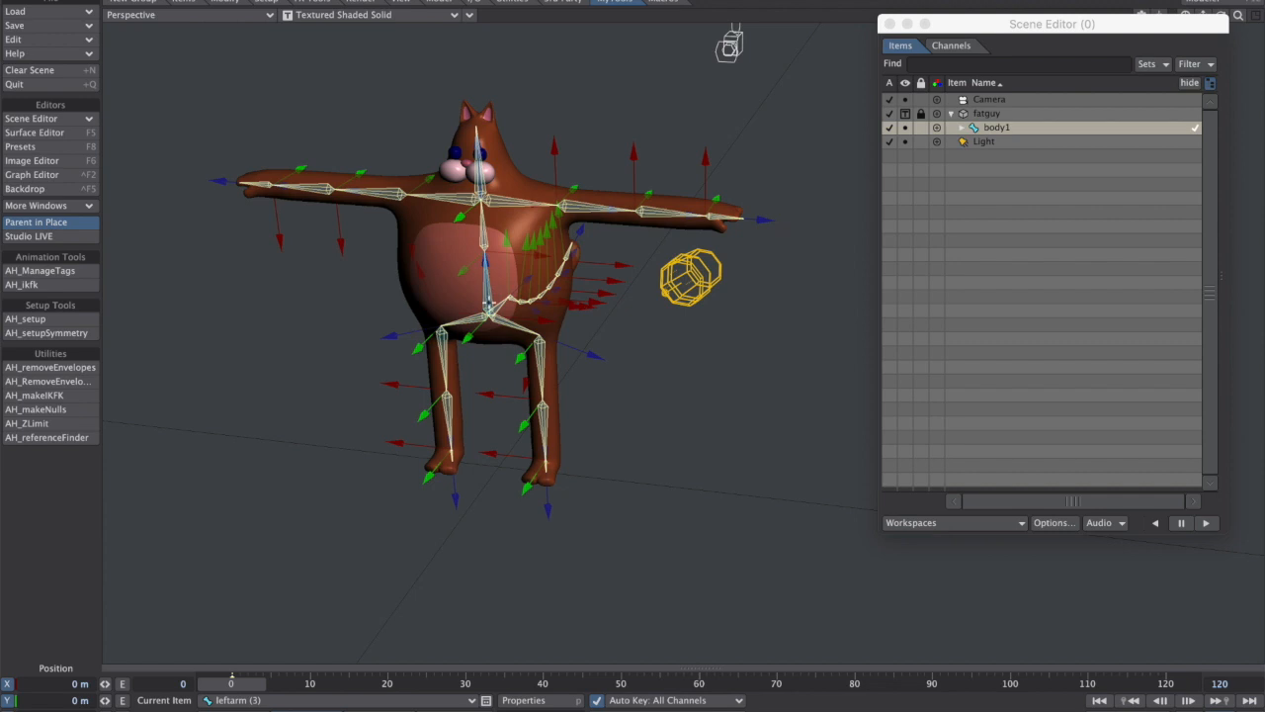
click(63, 684)
key(Tab)
text(0)
Start AH_makeIKFK on the right arm's bone chain, and close the Scene Editor to make room for the setup dialog.
click(263, 214)
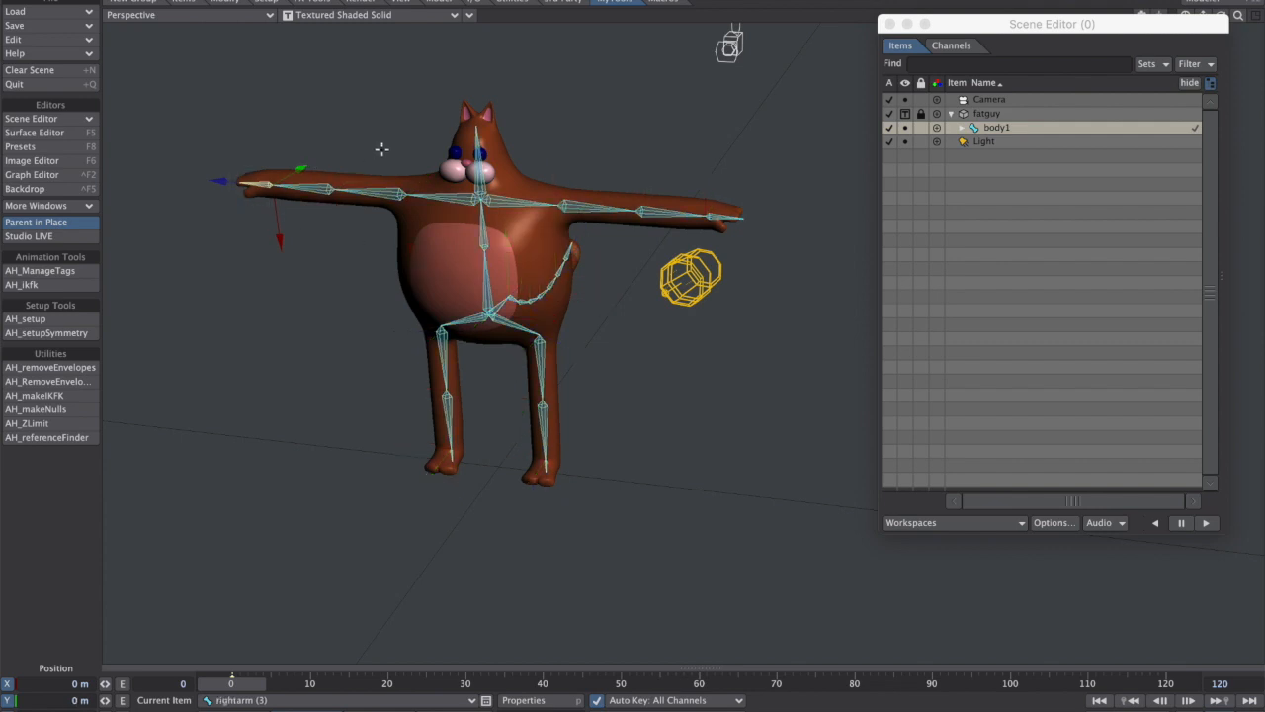
drag(407, 197, 339, 148)
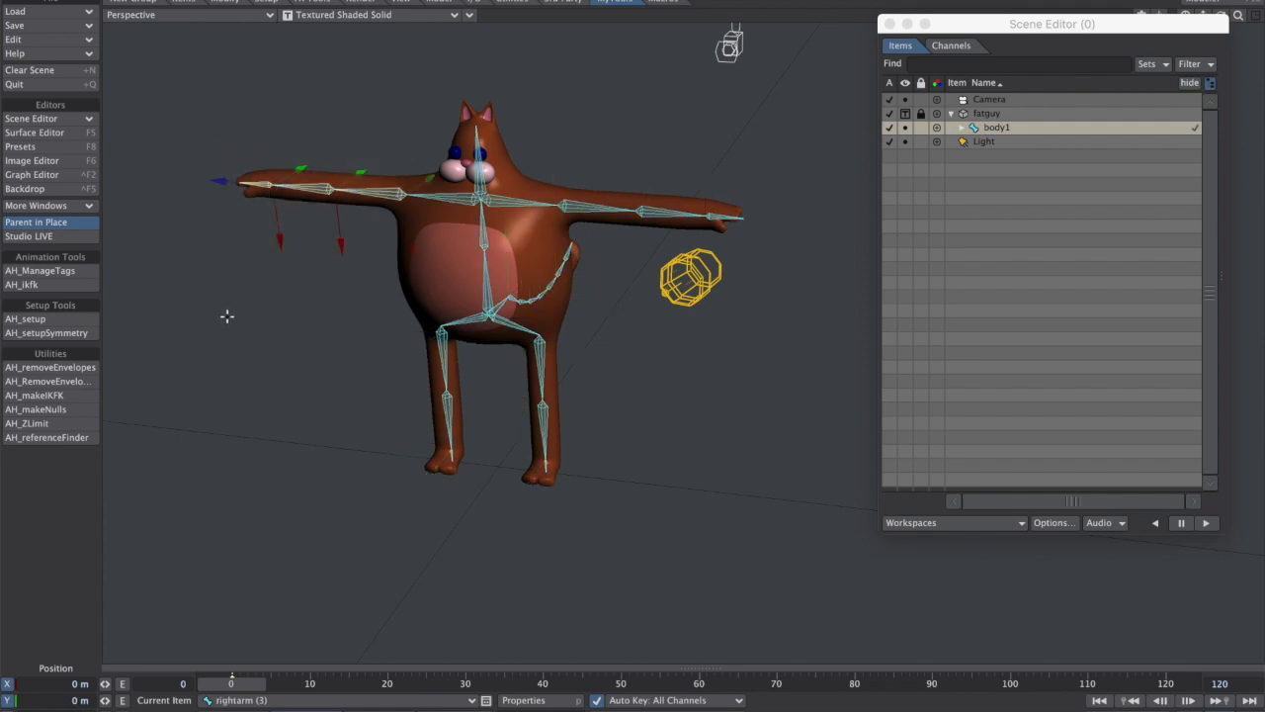
alt+drag(603, 312, 513, 337)
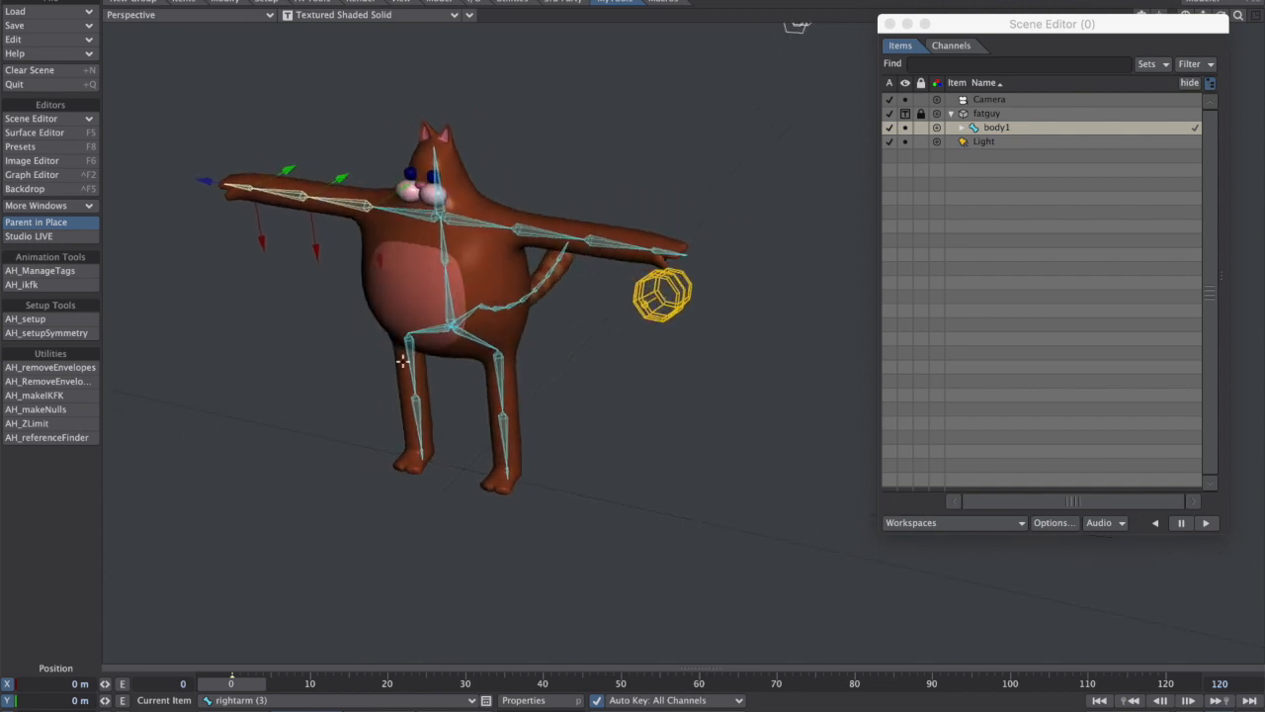
click(59, 395)
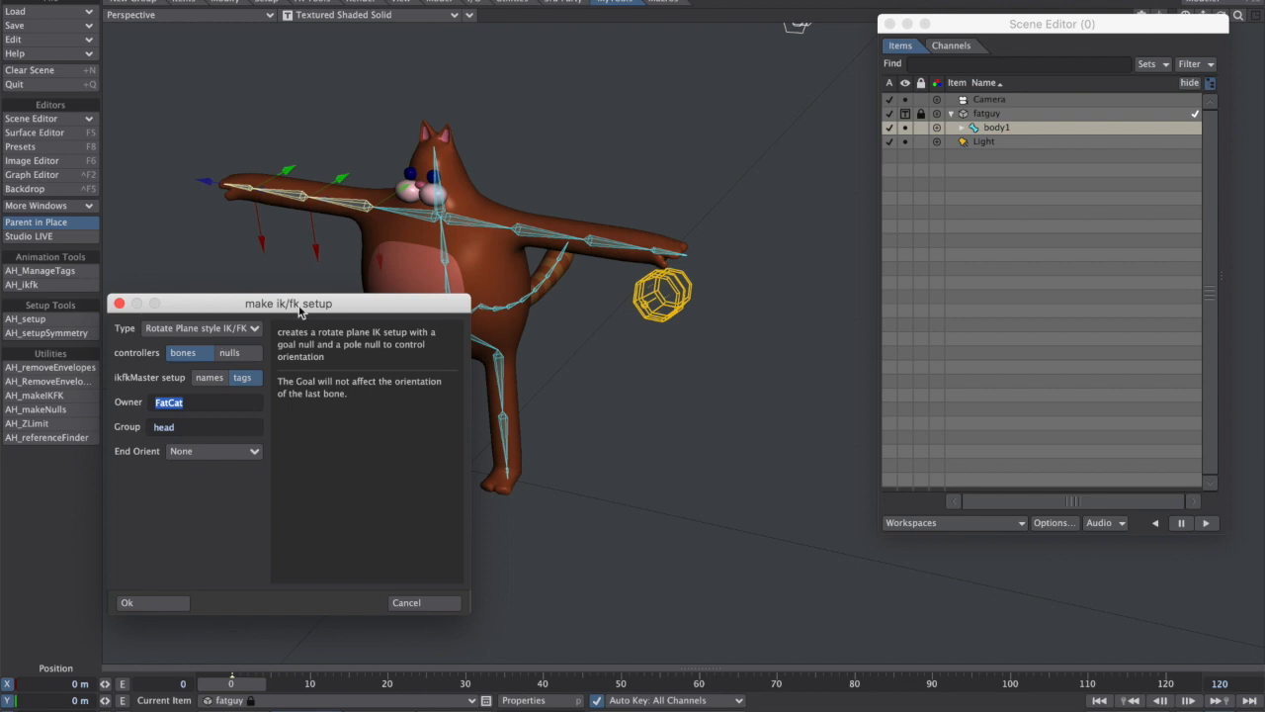
drag(296, 297, 1018, 100)
click(890, 24)
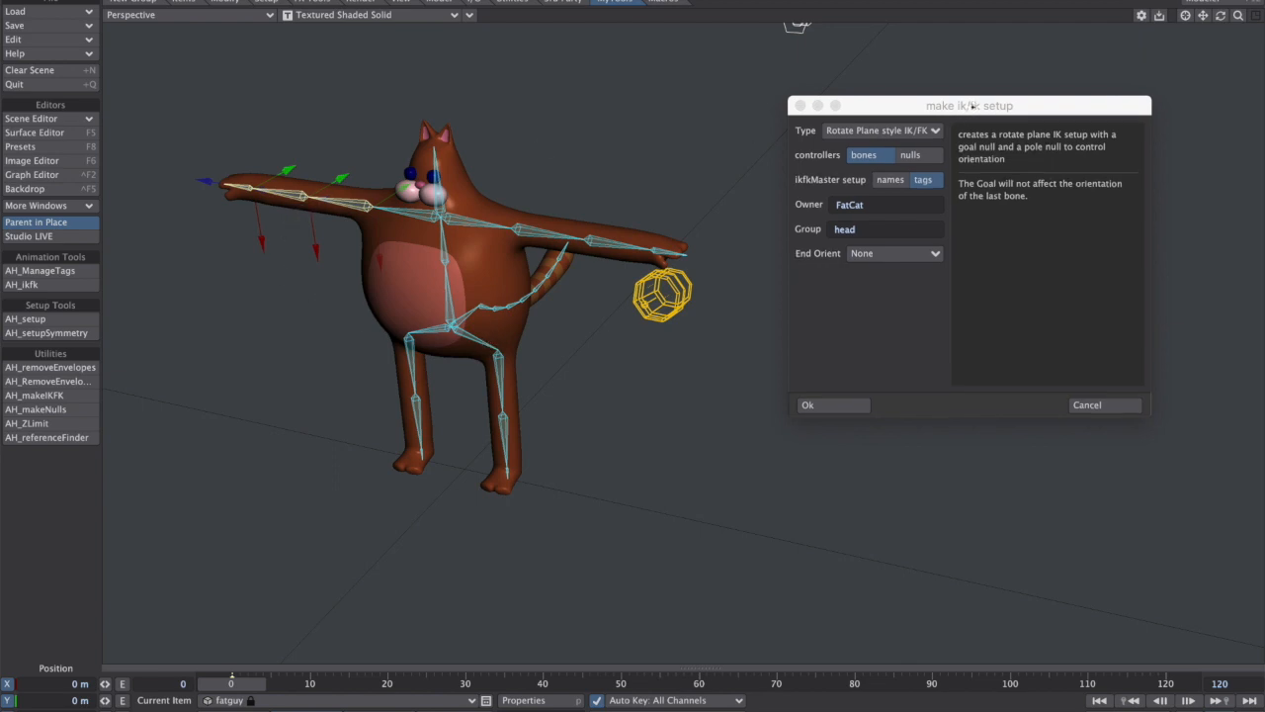
drag(967, 107, 902, 91)
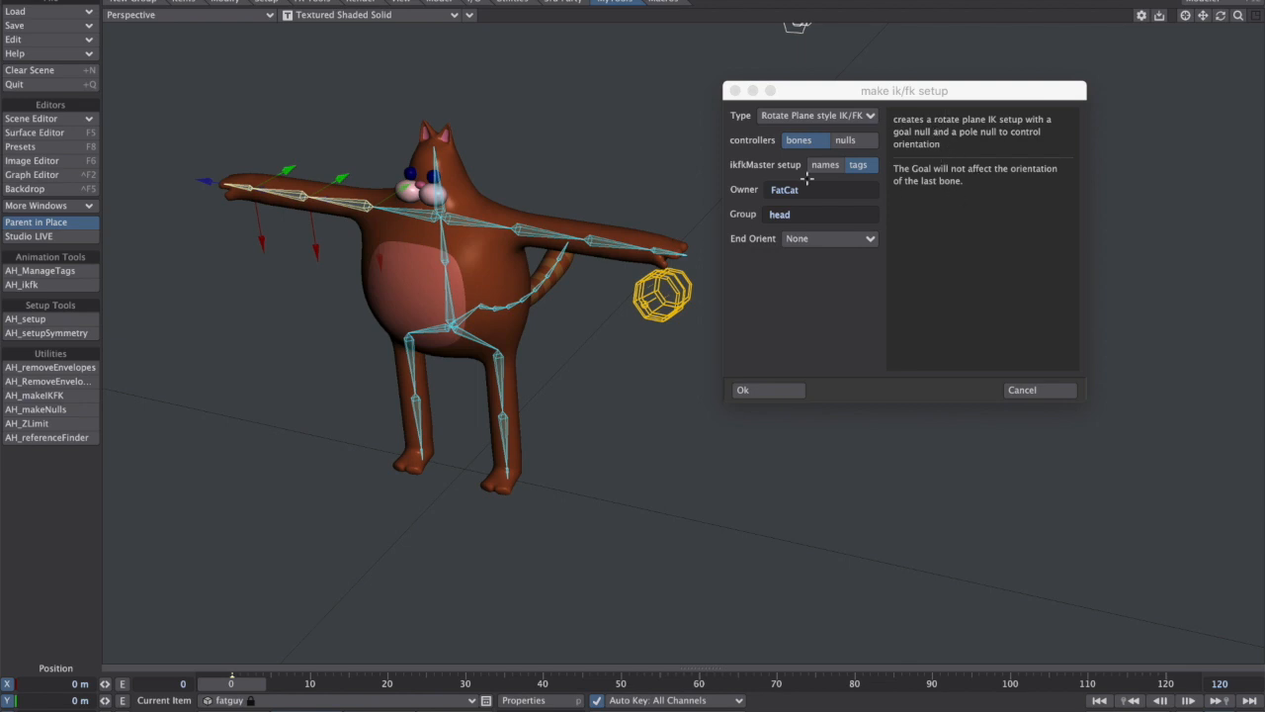
Switch the setup type to Simple IK/FK and back to Rotate Plane style IK/FK to compare their descriptions.
click(853, 115)
click(853, 114)
click(853, 116)
click(854, 103)
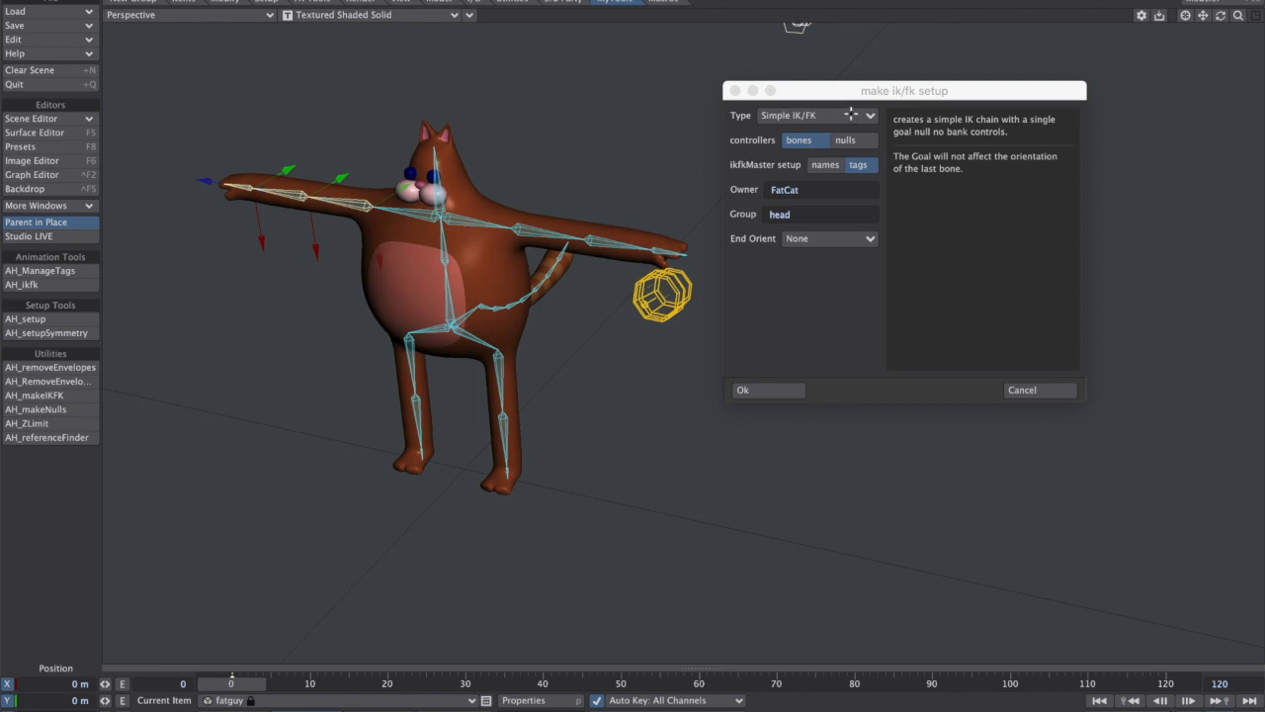
click(851, 114)
click(854, 113)
click(836, 116)
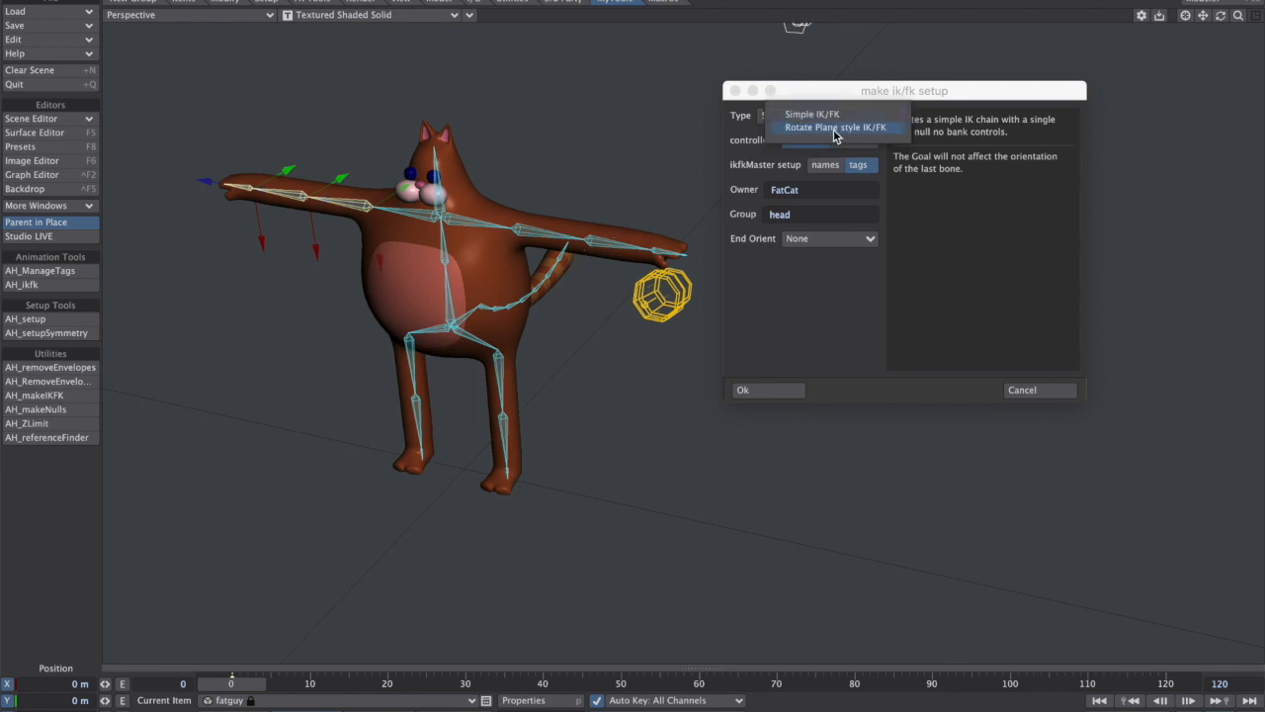
click(839, 128)
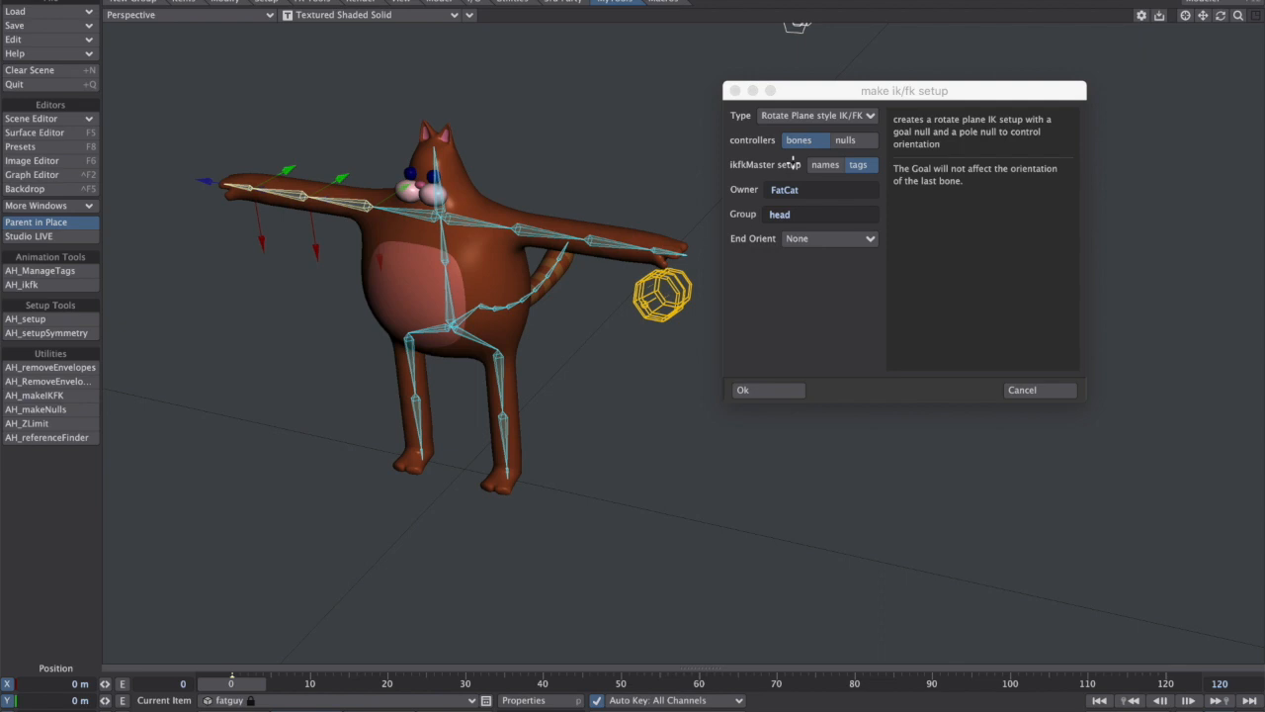
Toggle the controllers option between nulls and bones to compare the descriptions, leaving it on bones.
click(848, 140)
click(813, 141)
click(848, 142)
click(806, 141)
click(846, 140)
click(817, 140)
click(848, 140)
click(819, 139)
click(846, 140)
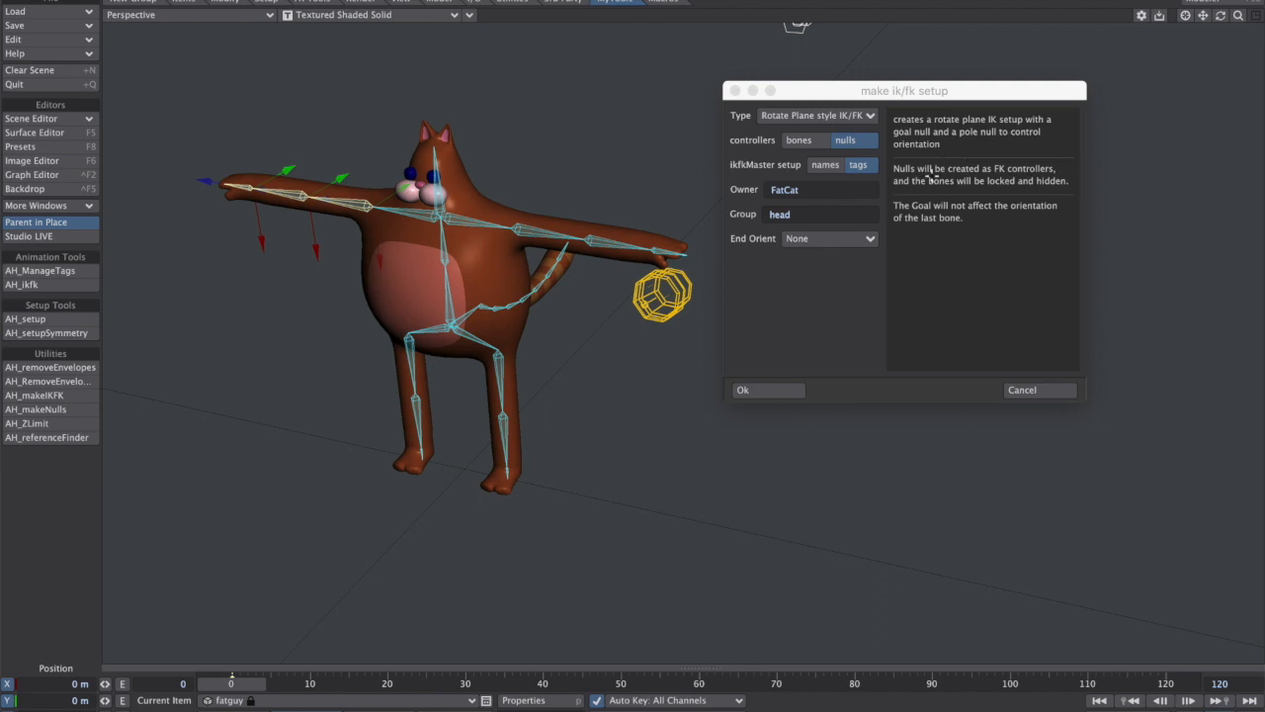
click(807, 140)
click(812, 148)
click(816, 144)
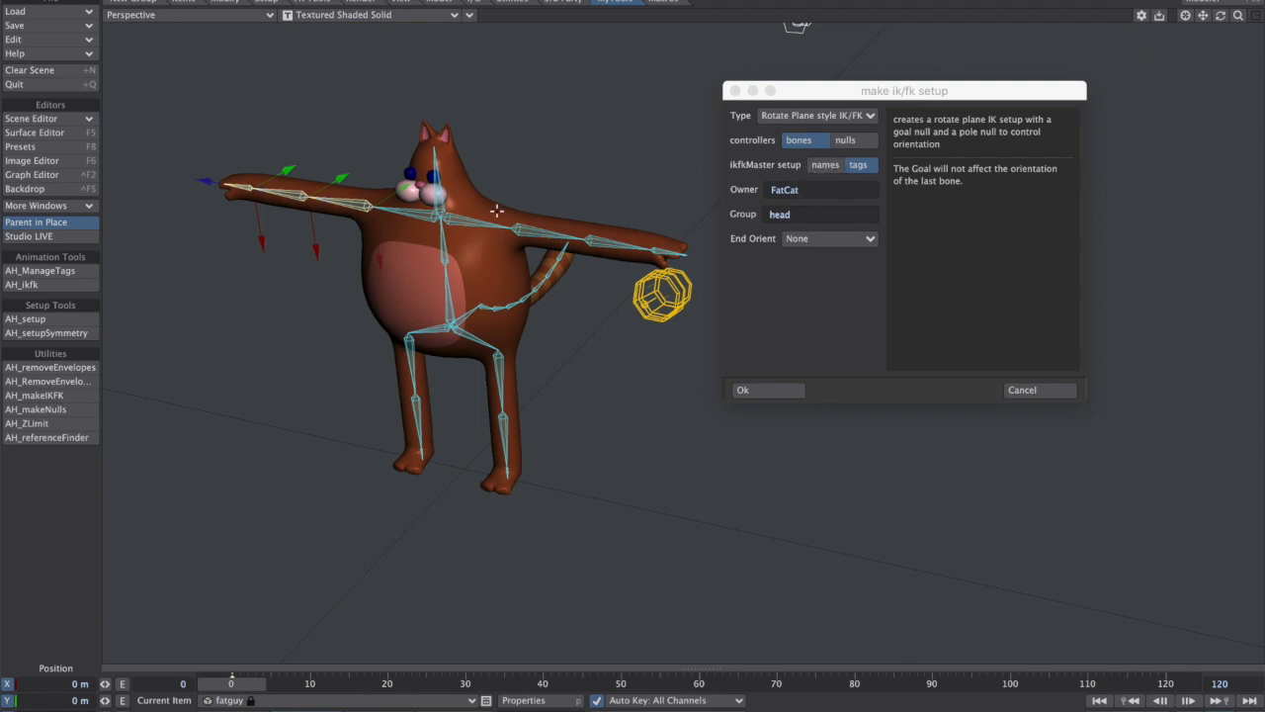
Toggle the ikfkMaster setup option between names and tags to compare the descriptions, leaving it on tags.
click(818, 166)
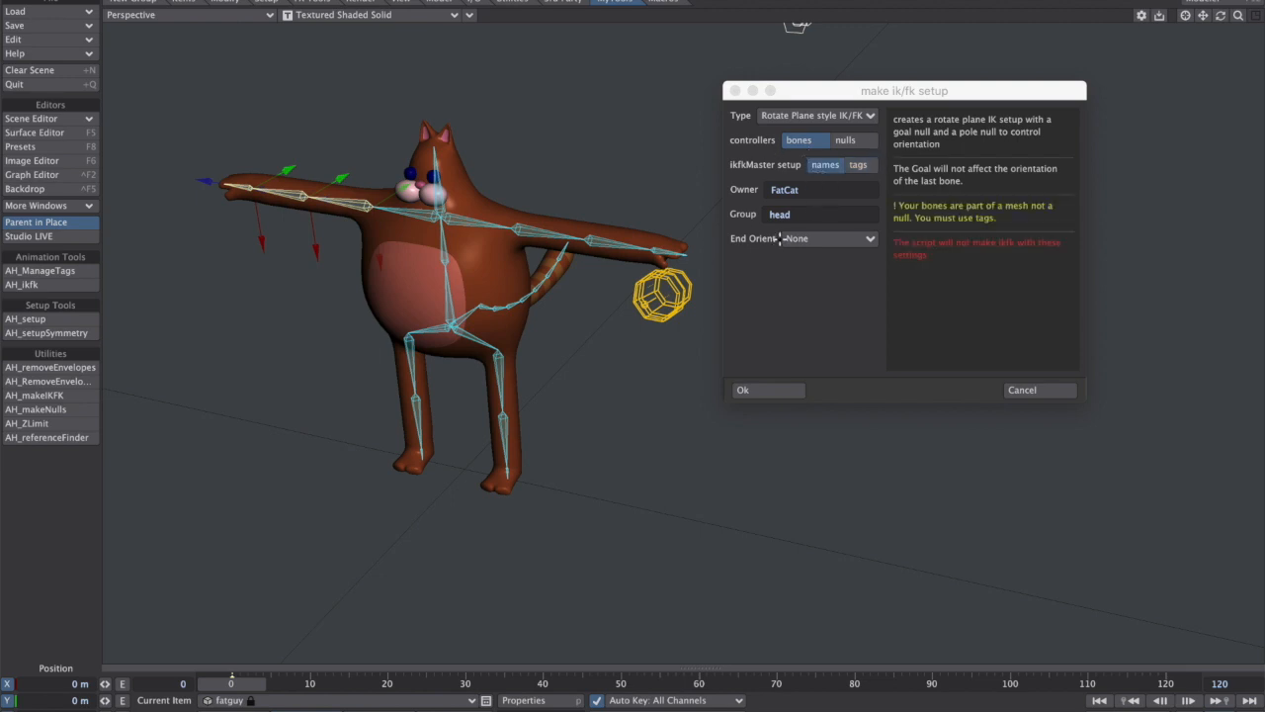
click(860, 165)
click(836, 165)
click(858, 165)
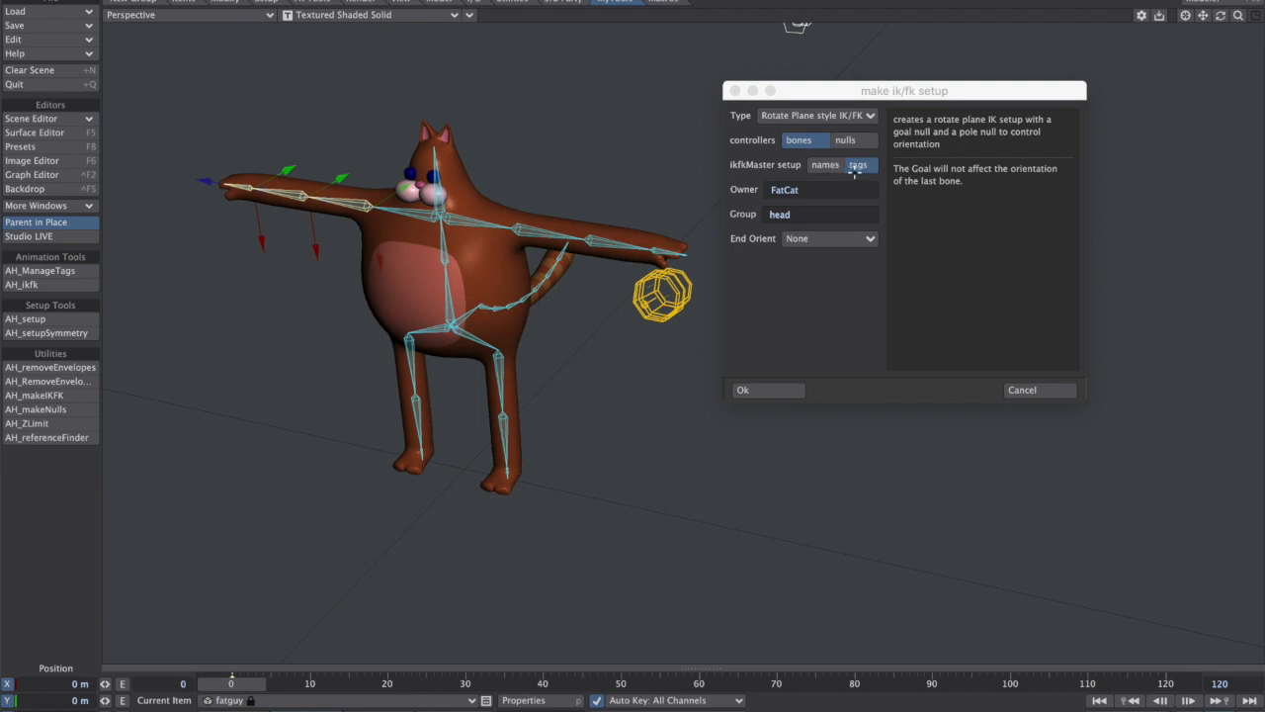
Replace the group name with rightarm, keeping FatCat as the owner in the IK/FK setup.
drag(930, 102, 916, 93)
drag(787, 182, 749, 193)
click(794, 184)
click(786, 205)
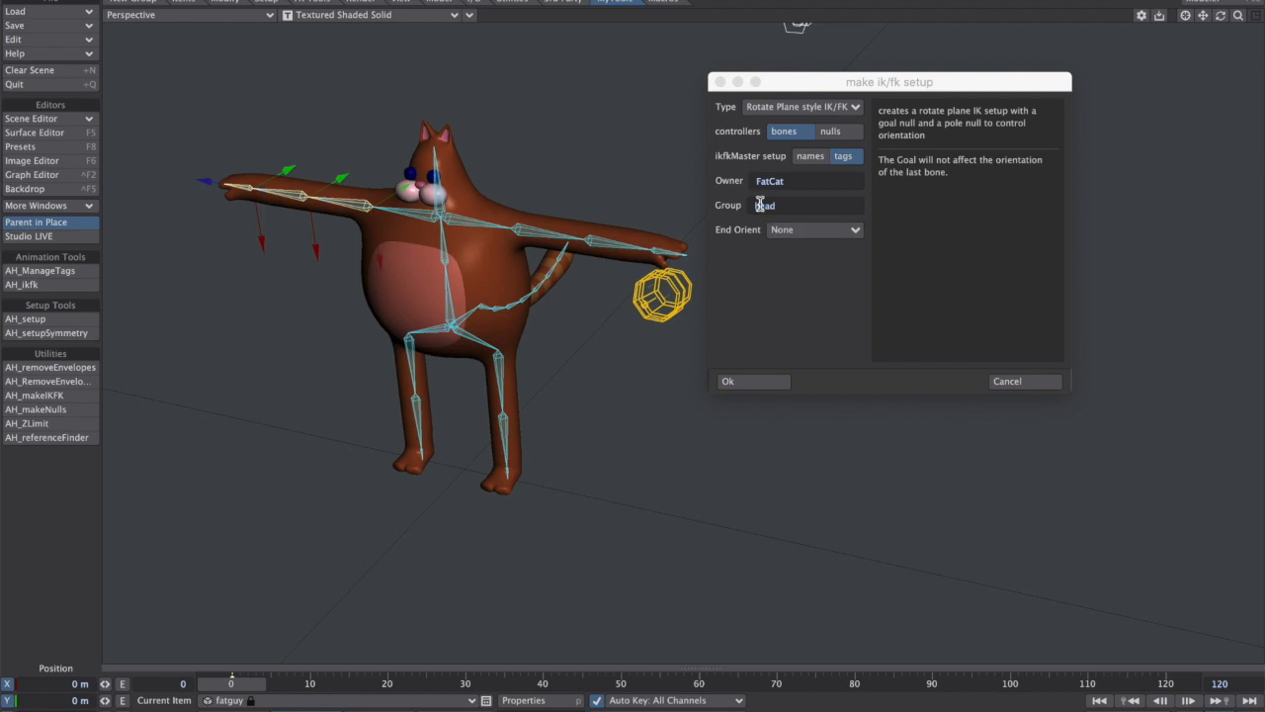
key(BackSpace)
key(BackSpace)
drag(885, 65, 899, 63)
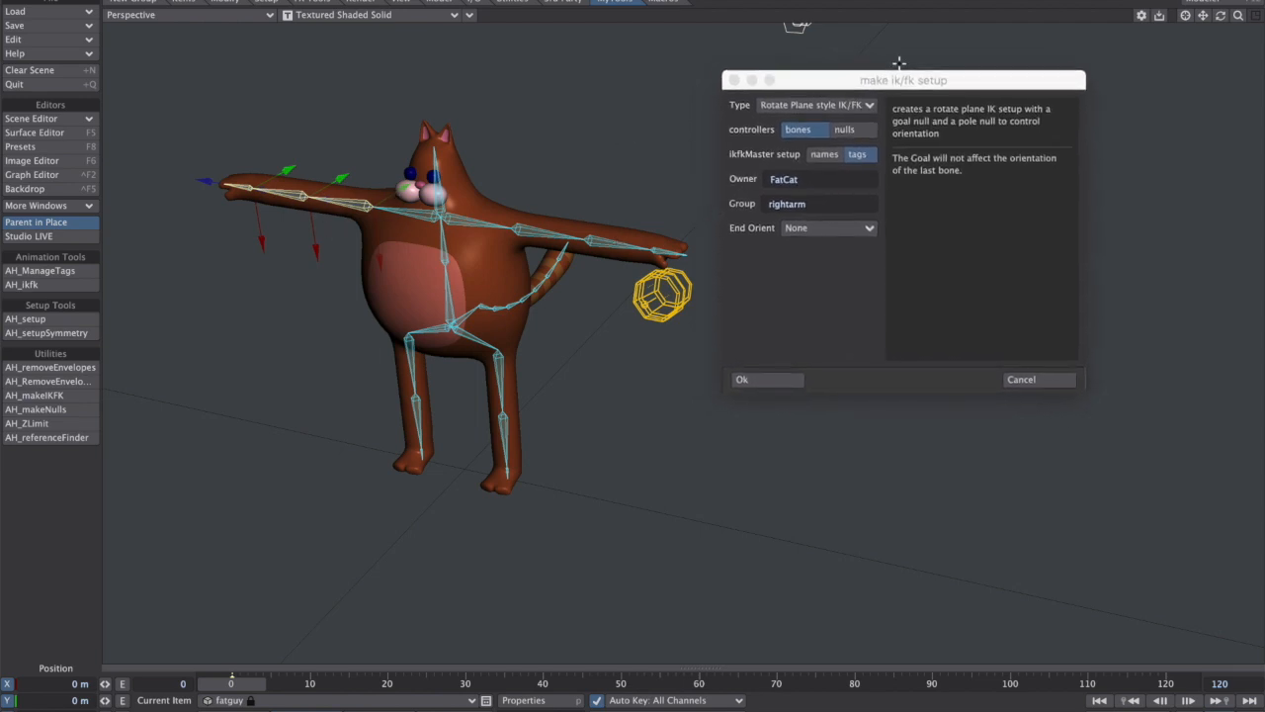
Compare the descriptions of the None and Same as item end orientation options.
click(827, 227)
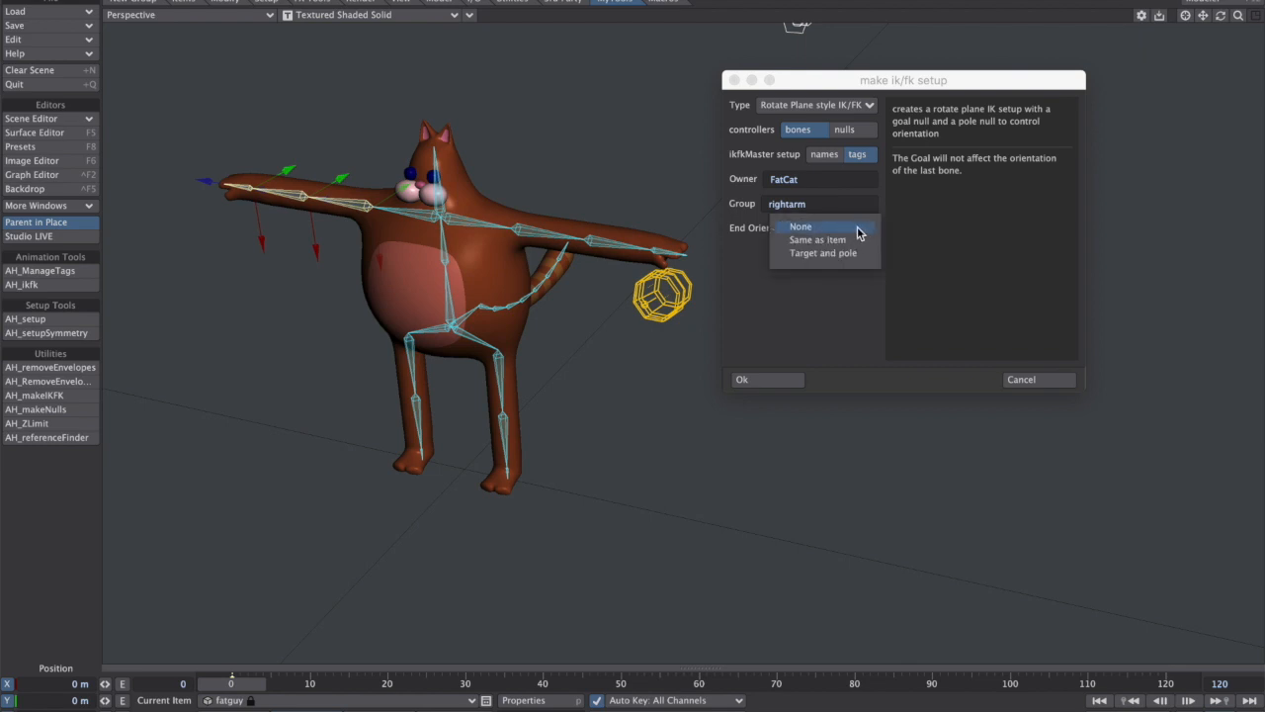
click(857, 231)
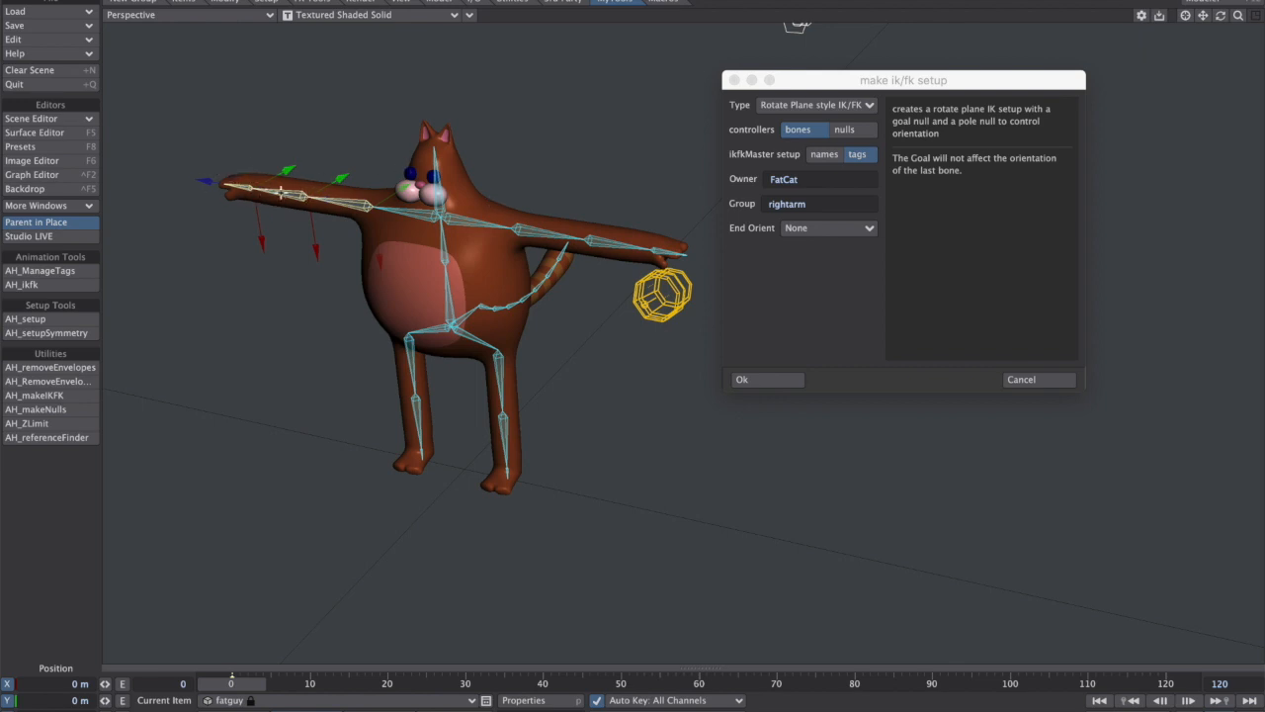
click(826, 229)
click(812, 254)
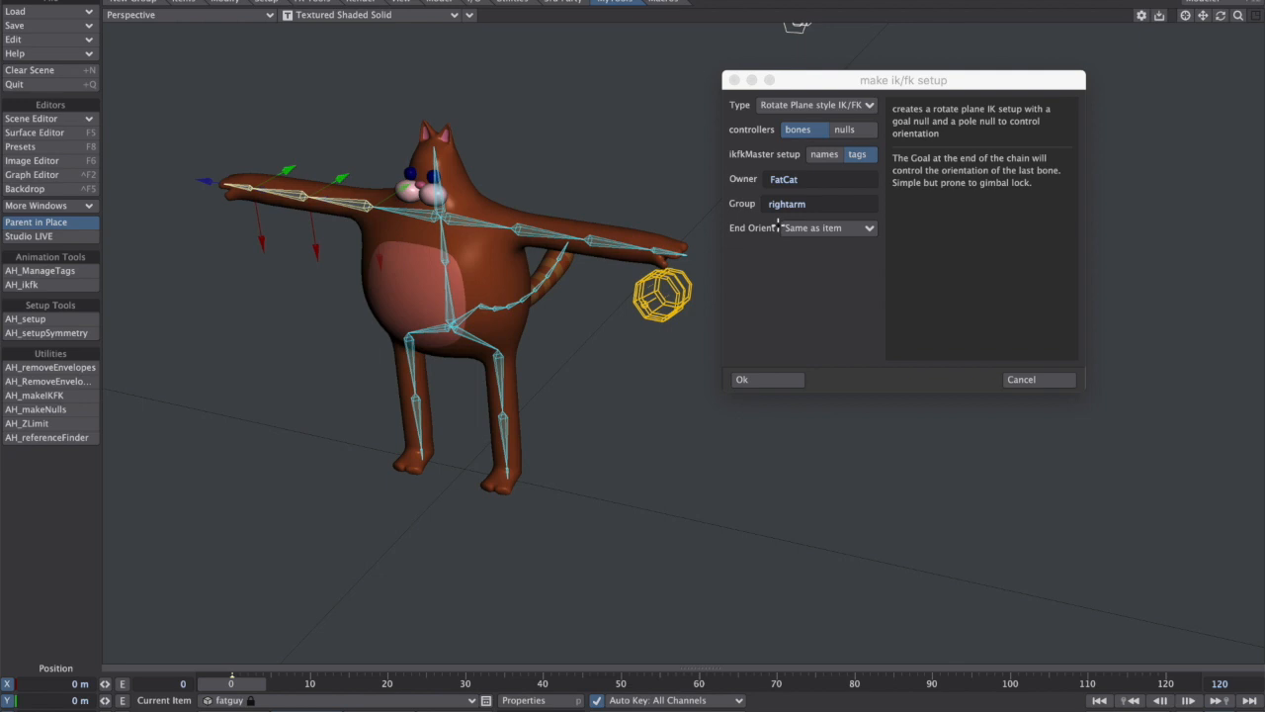
Set the end orientation to Target and pole and create the right arm's IK/FK setup.
click(820, 227)
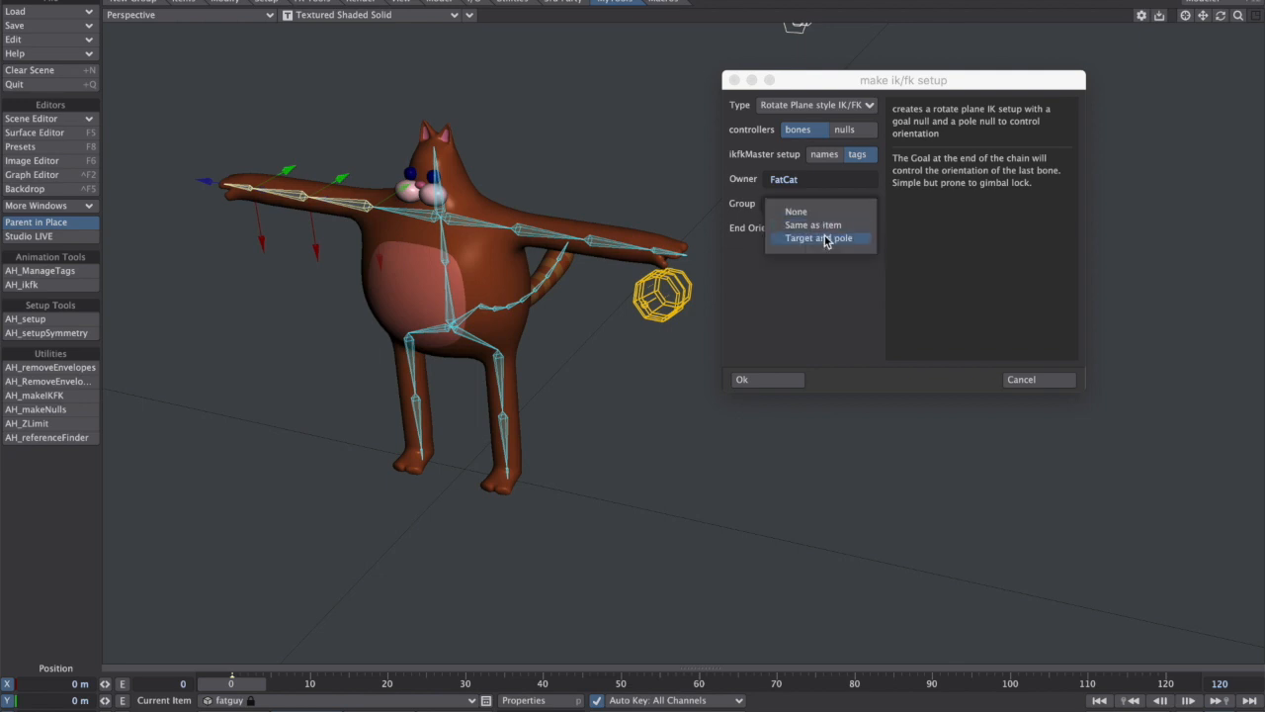
click(826, 243)
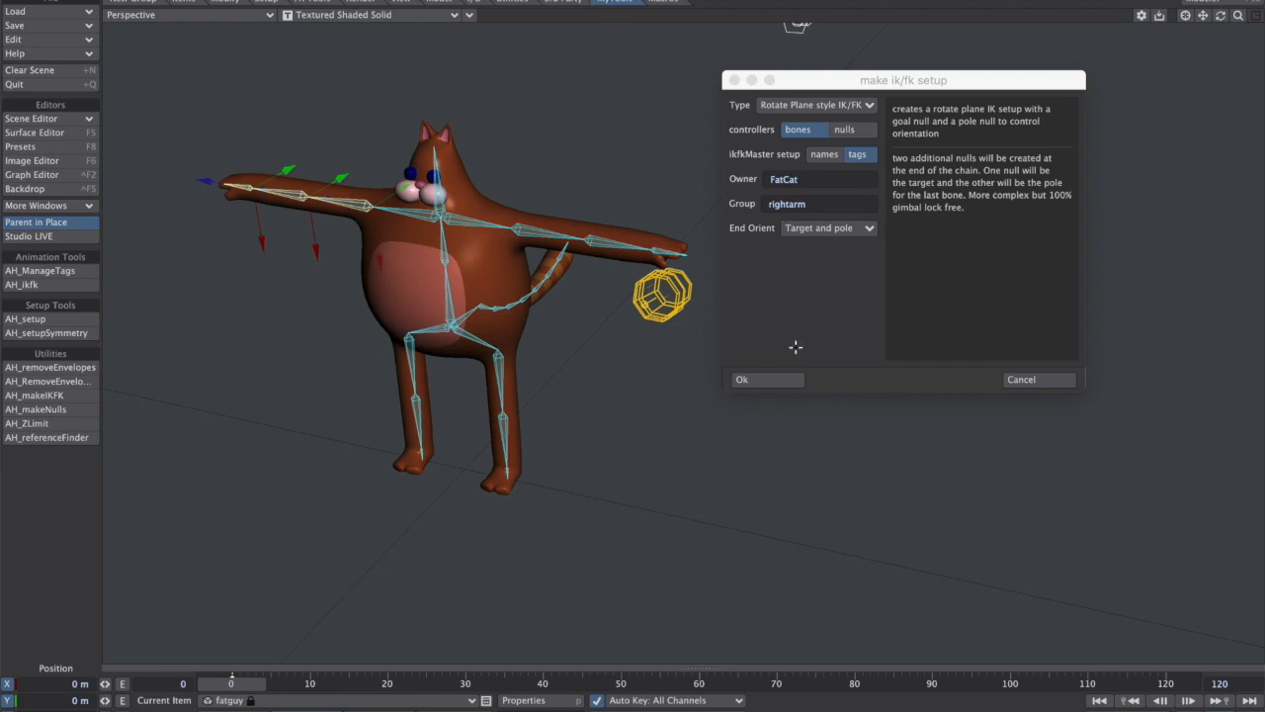
drag(895, 81, 879, 86)
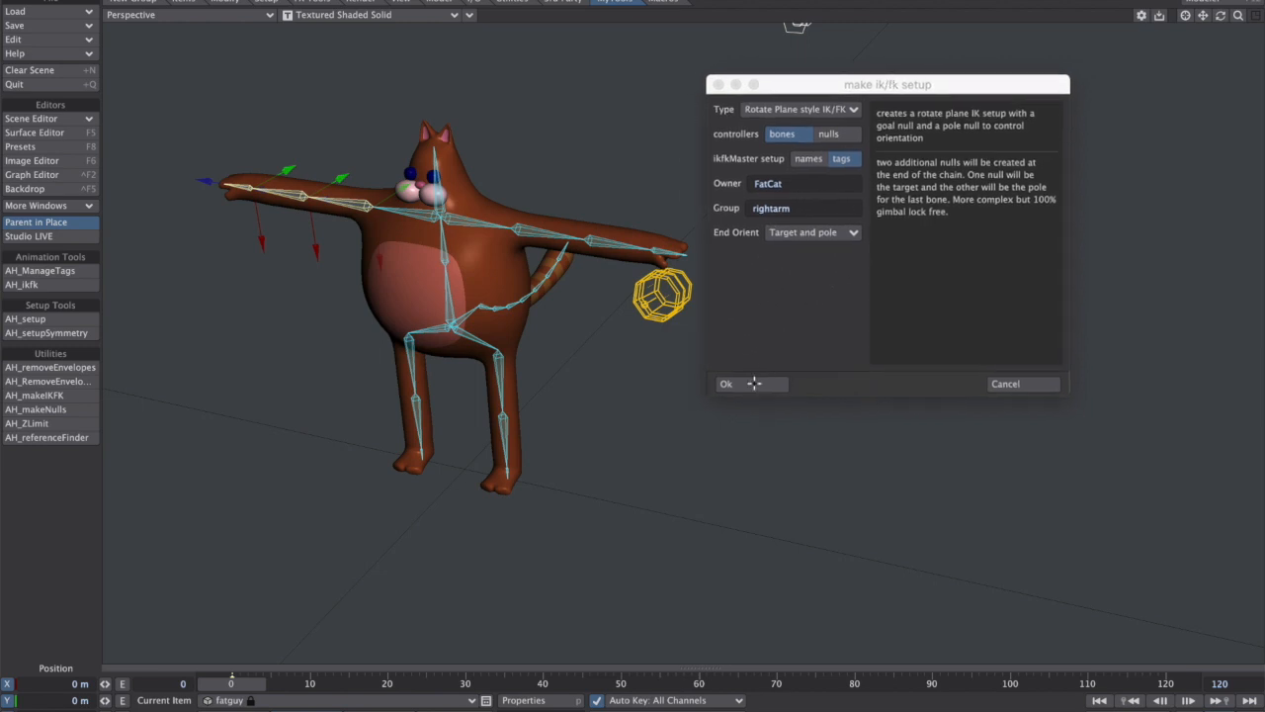
click(752, 386)
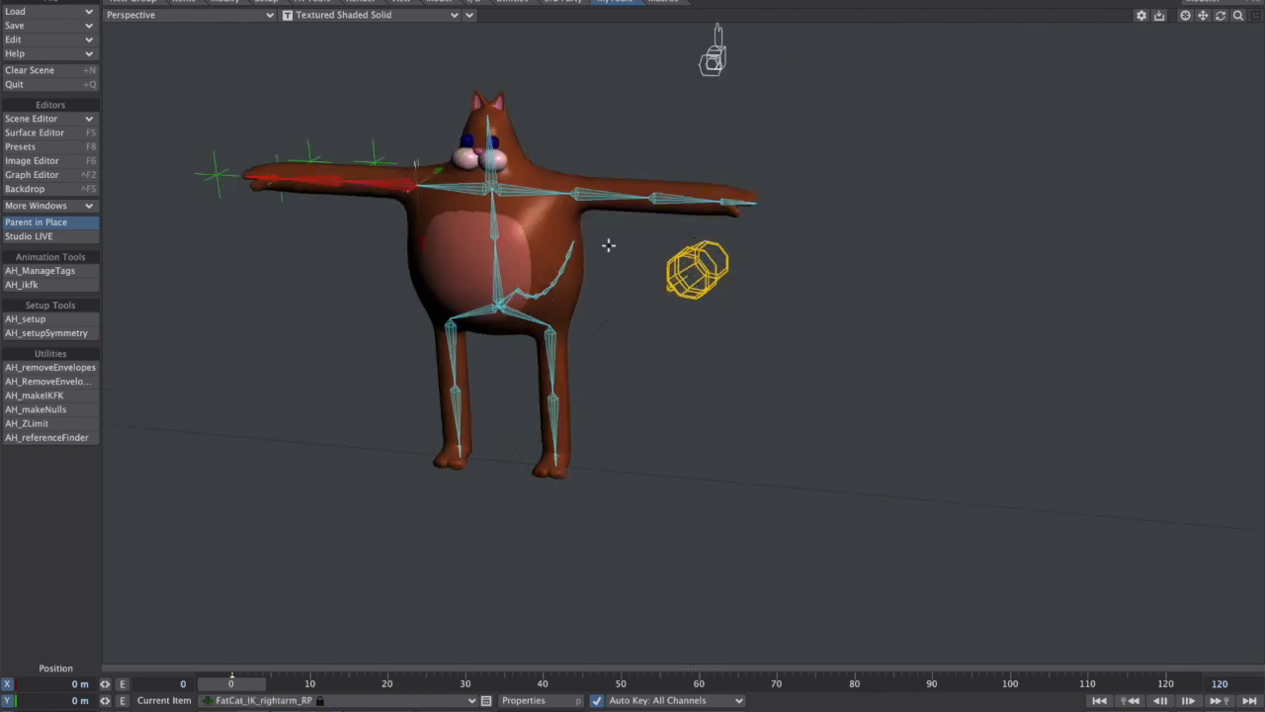
Test the right arm's IK by moving its goal and pole nulls, undoing the moves.
alt+drag(725, 402, 442, 384)
click(159, 361)
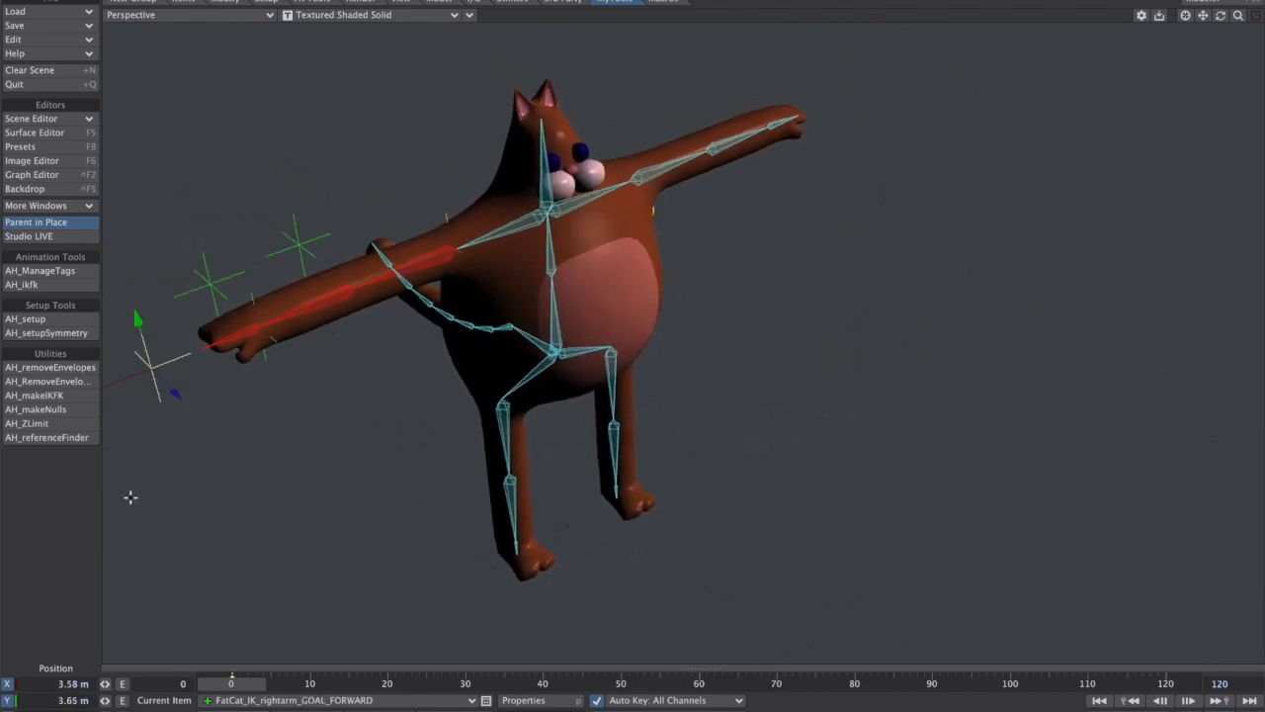
drag(202, 434, 236, 449)
key(ctrl+z)
shift+drag(214, 222, 192, 245)
key(ctrl+z)
key(ctrl+z)
drag(297, 240, 286, 198)
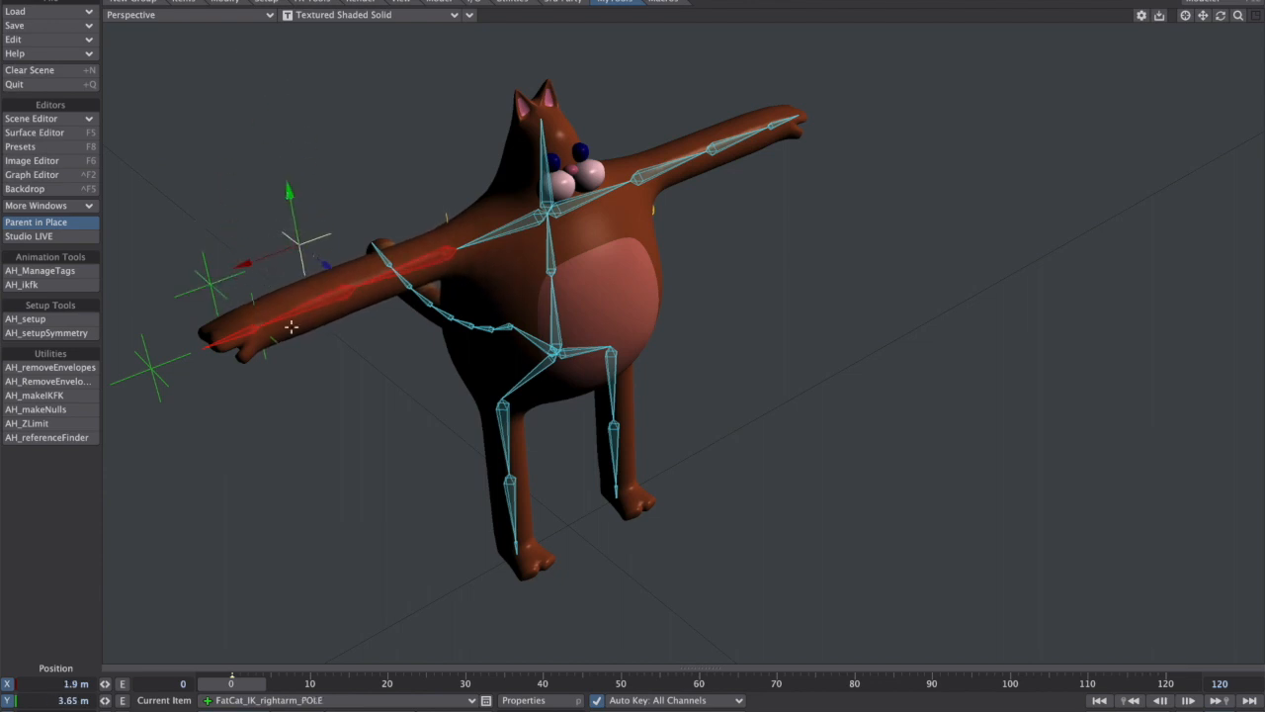
drag(354, 251, 349, 209)
key(ctrl+z)
alt+drag(813, 367, 668, 407)
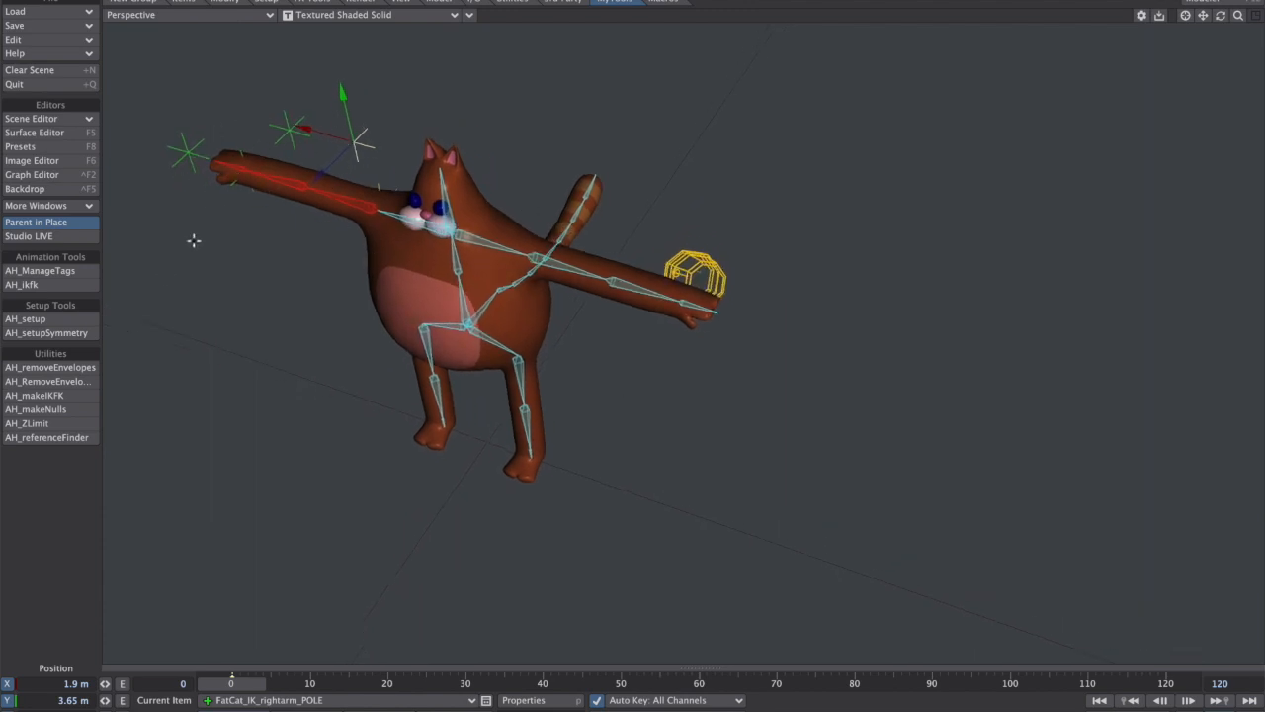
Select the left arm's three-bone chain and start AH_makeIKFK on it.
alt+drag(639, 355, 867, 224)
alt+drag(766, 205, 786, 222)
alt+drag(930, 269, 918, 244)
drag(926, 105, 784, 146)
key(y)
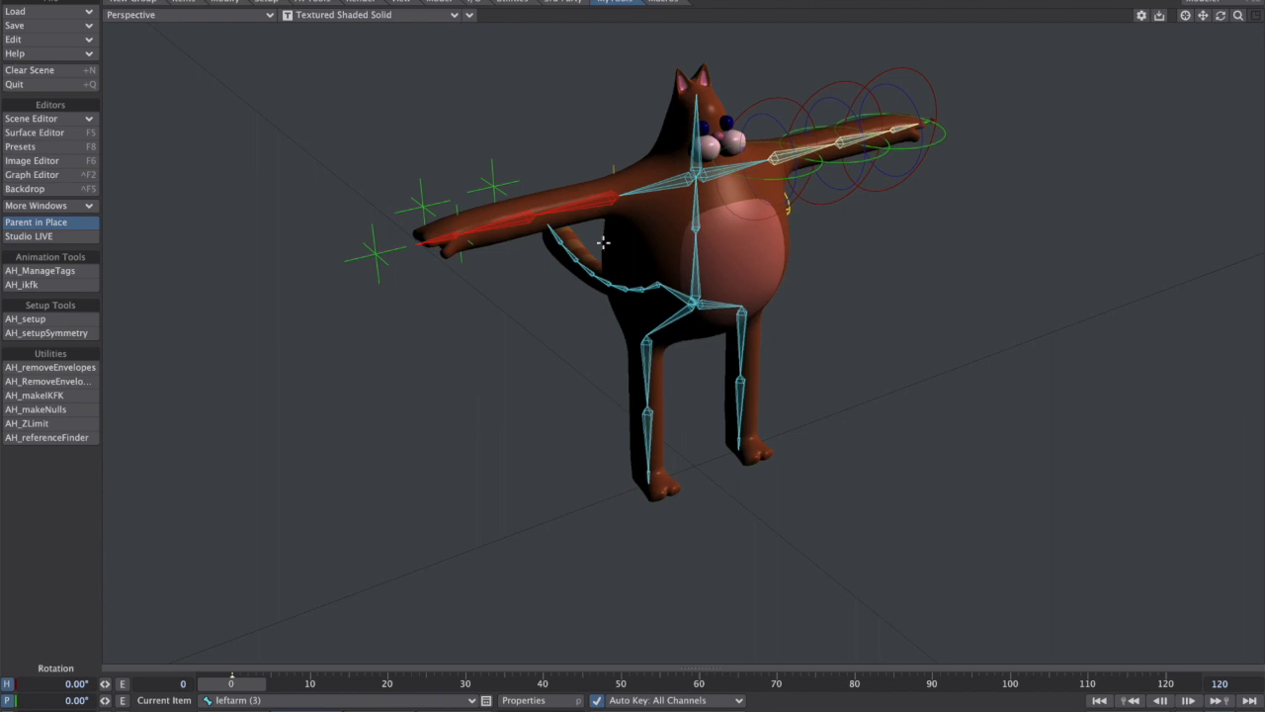
click(63, 394)
Set the group name to leftarm and create the left arm's Rotate Plane style IK/FK setup with Target and pole end orientation.
click(796, 207)
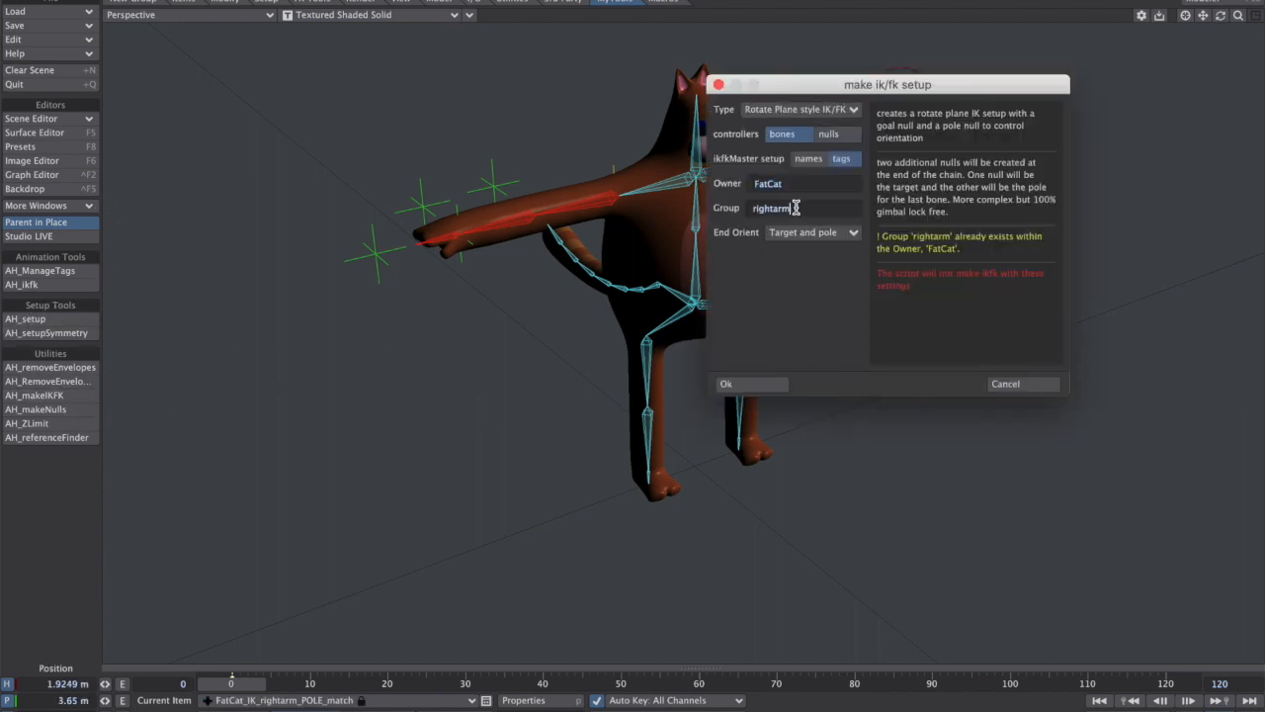
drag(774, 210, 731, 212)
text(lef)
click(816, 184)
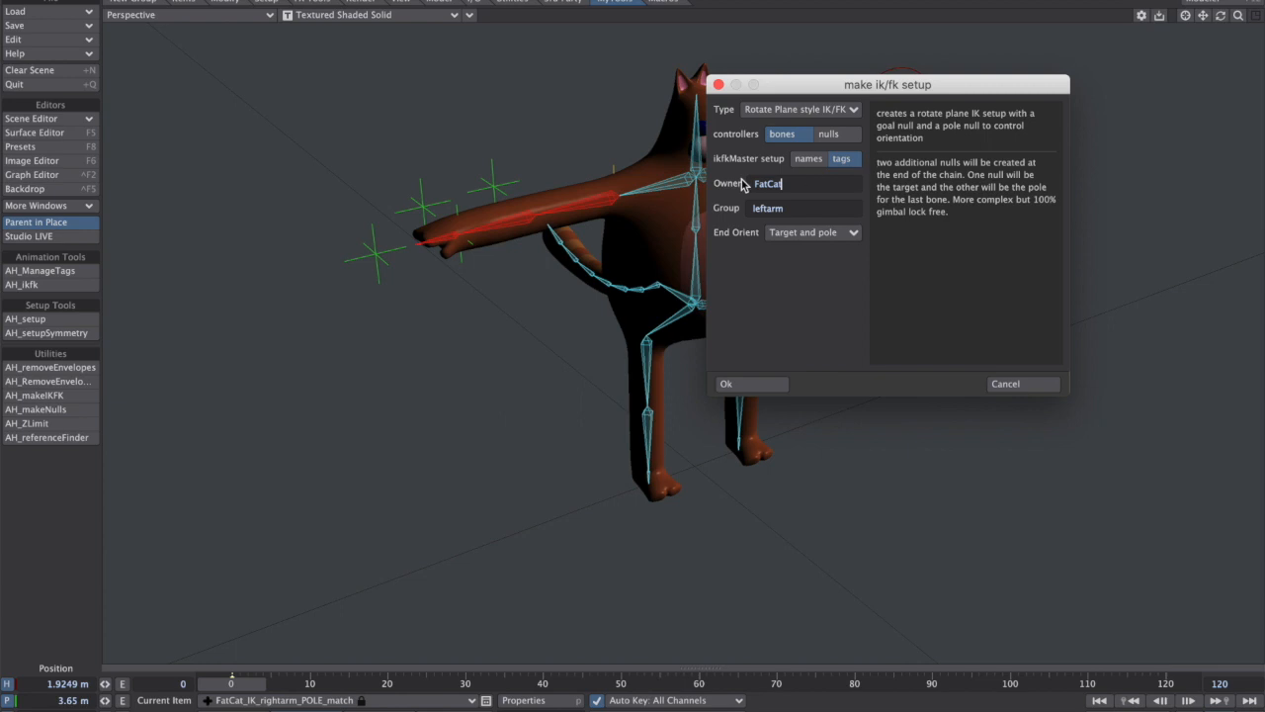
drag(811, 86, 994, 172)
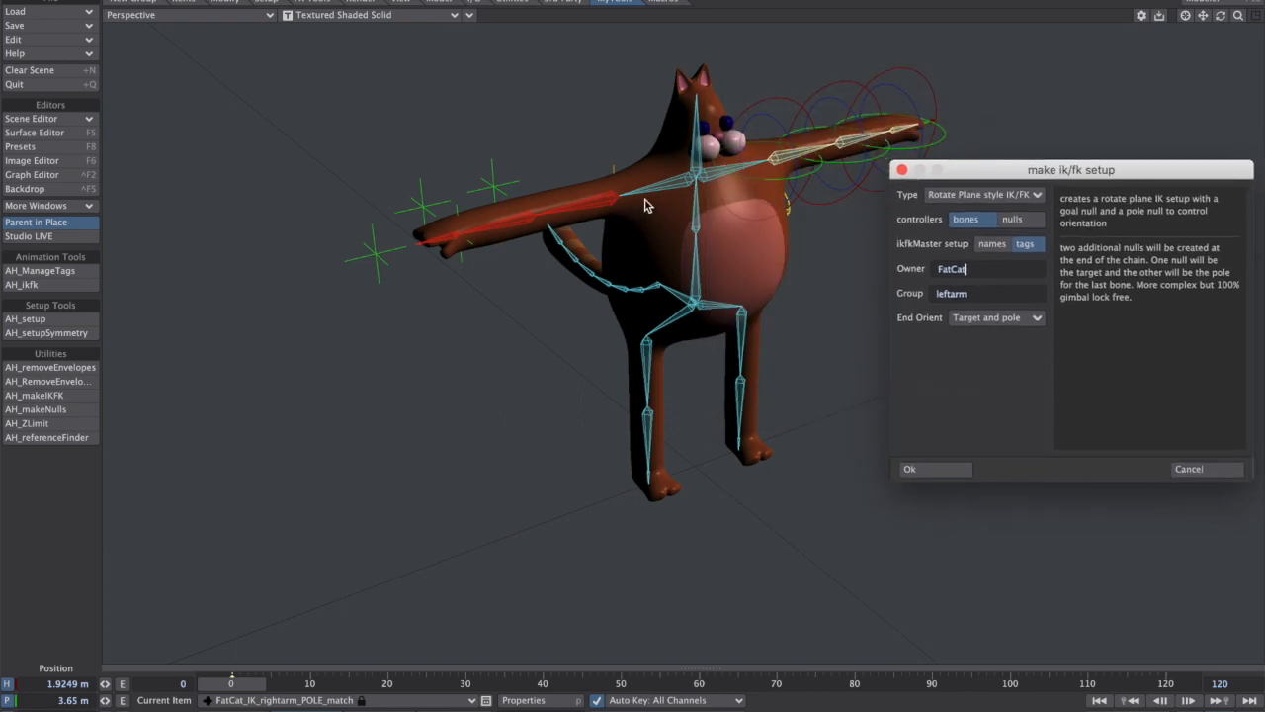
drag(1034, 174, 870, 217)
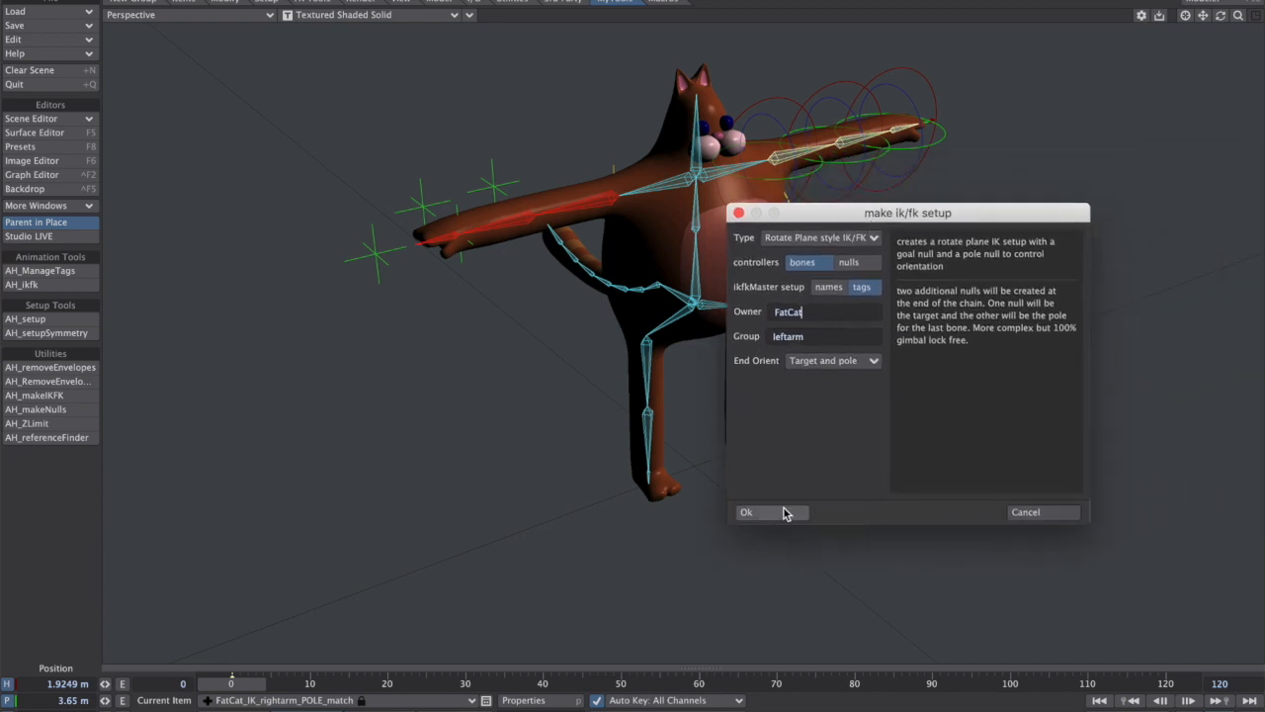
drag(921, 211, 947, 195)
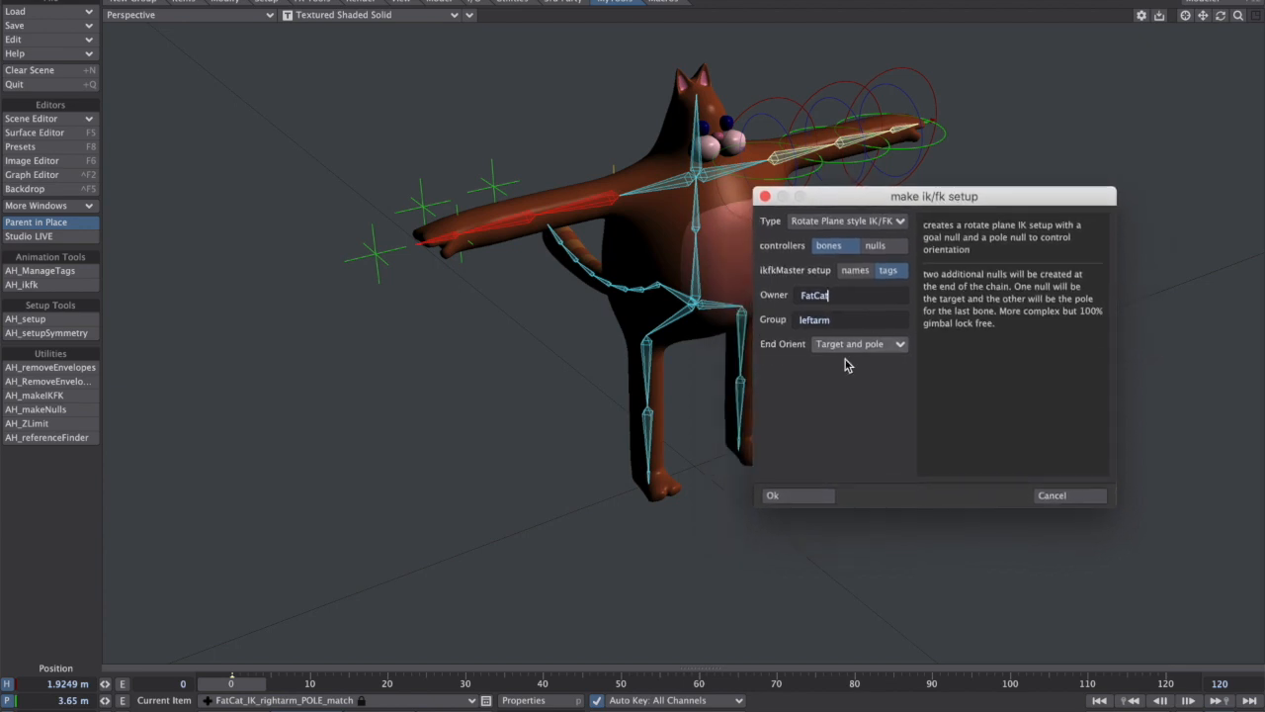
click(812, 496)
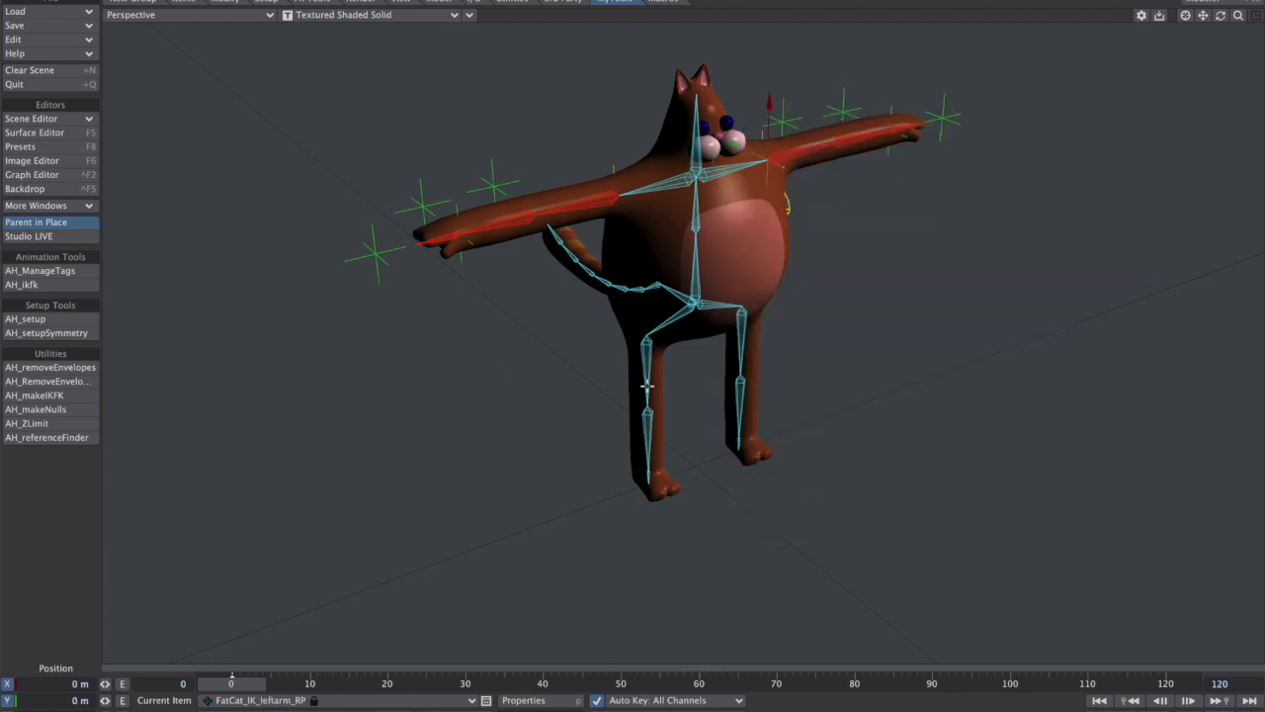
Run AH_makeIKFK on the right leg's bone chain with the group name rightleg, keeping the Rotate Plane style settings.
click(650, 425)
key(y)
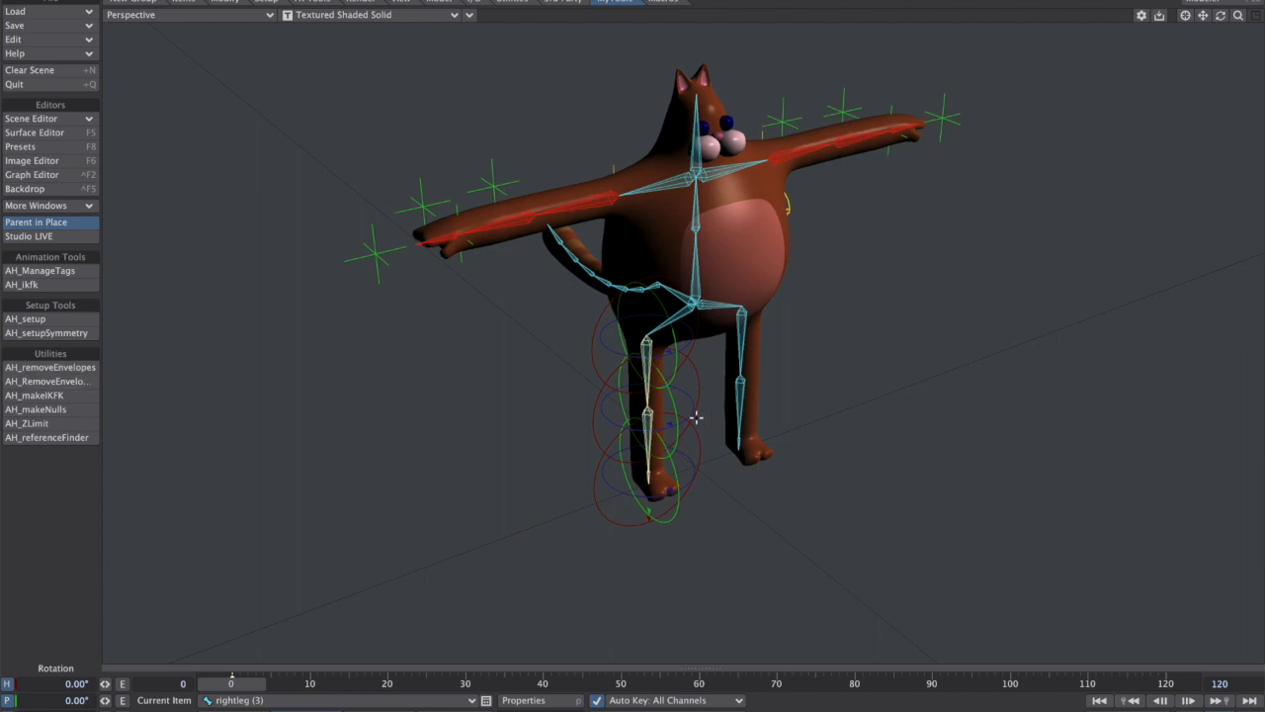
click(54, 396)
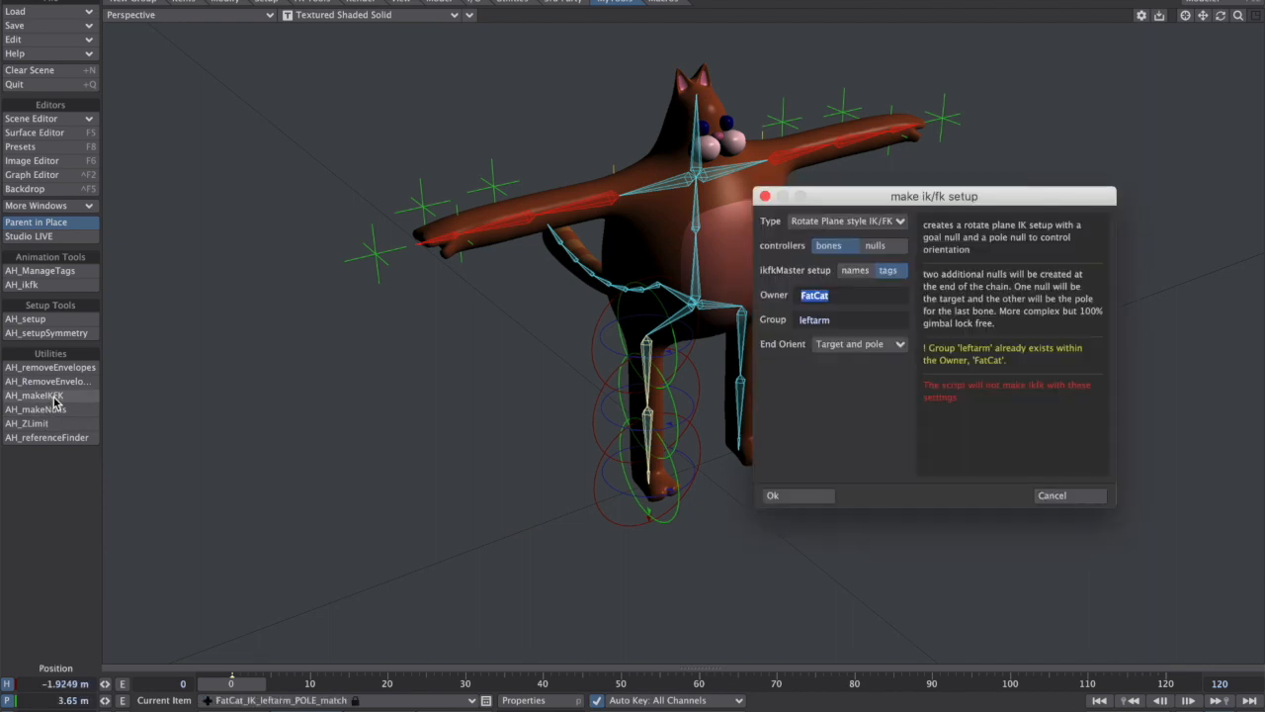
double_click(819, 319)
text(rightleg)
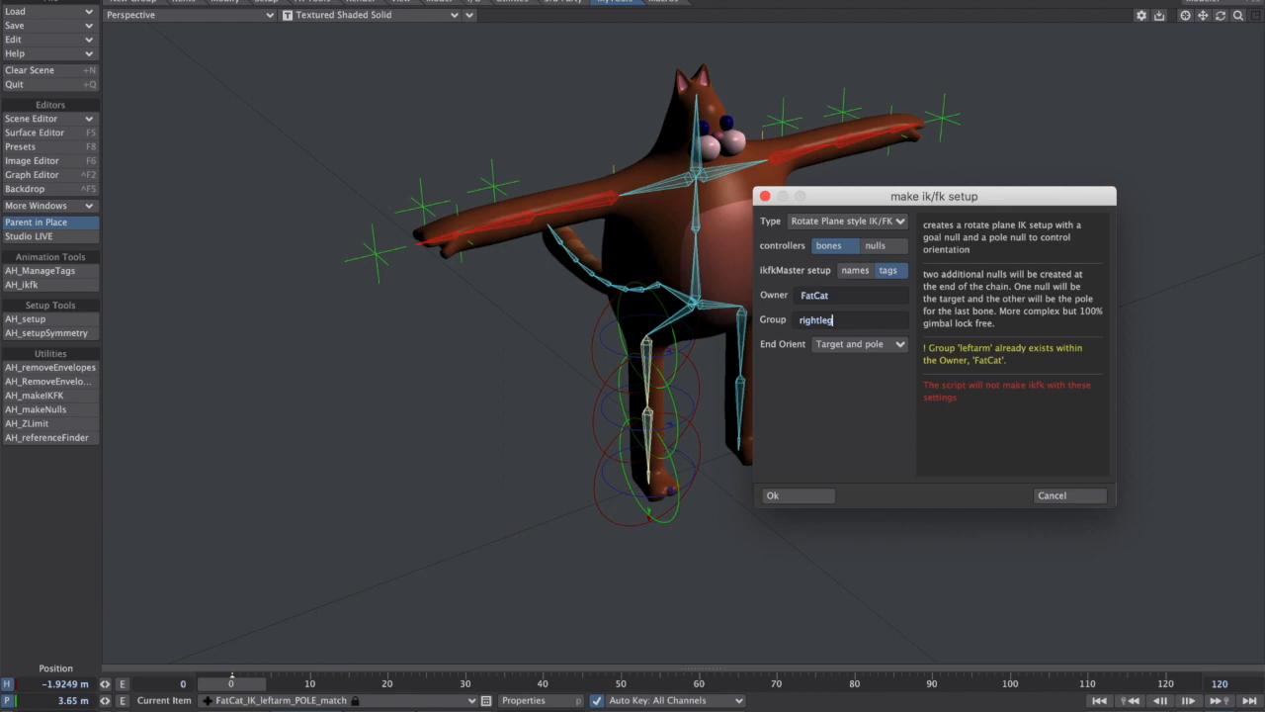
click(799, 496)
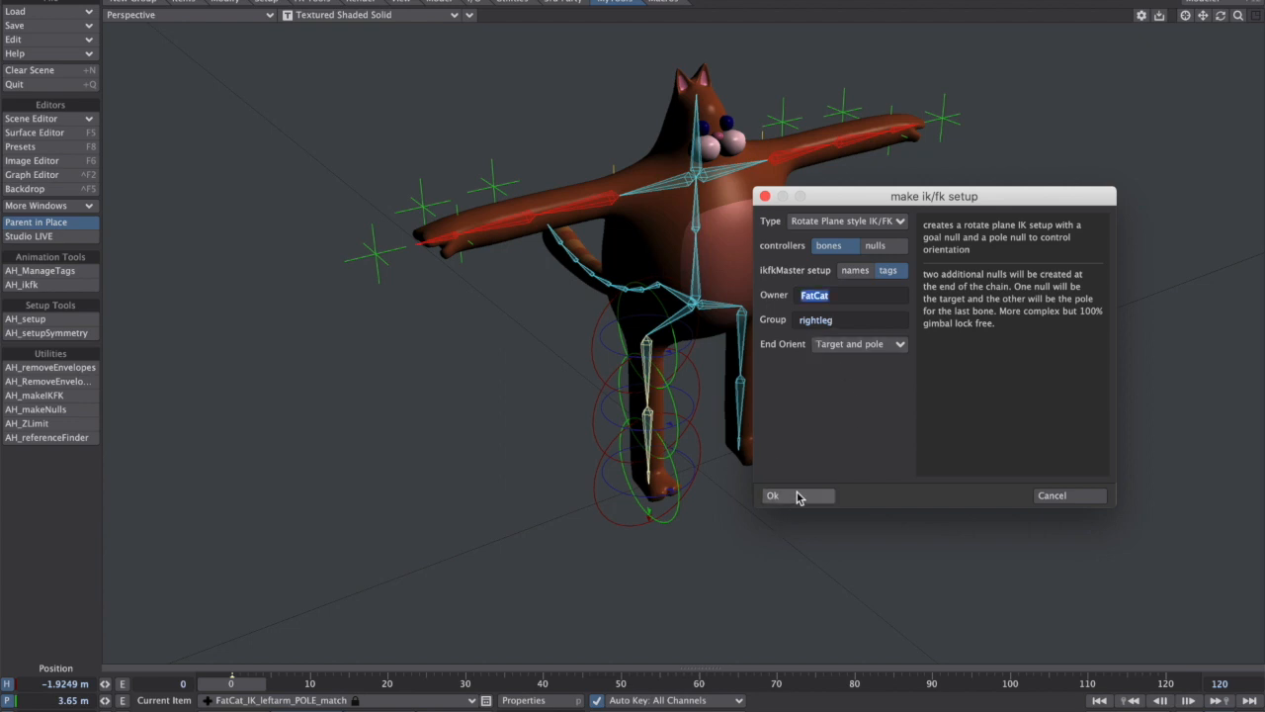
click(801, 496)
Run AH_makeIKFK on the left leg's bone chain with the group name leftleg, keeping the Rotate Plane style settings.
drag(769, 342, 701, 488)
click(744, 453)
key(y)
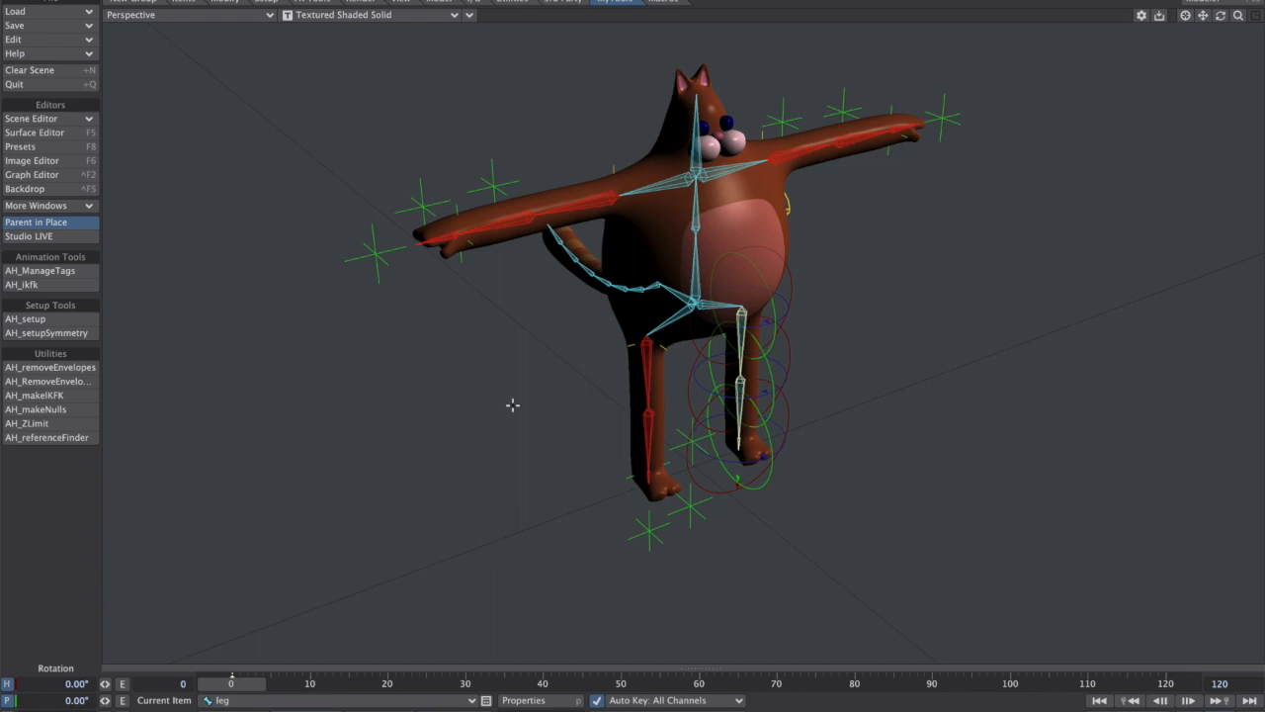
click(49, 396)
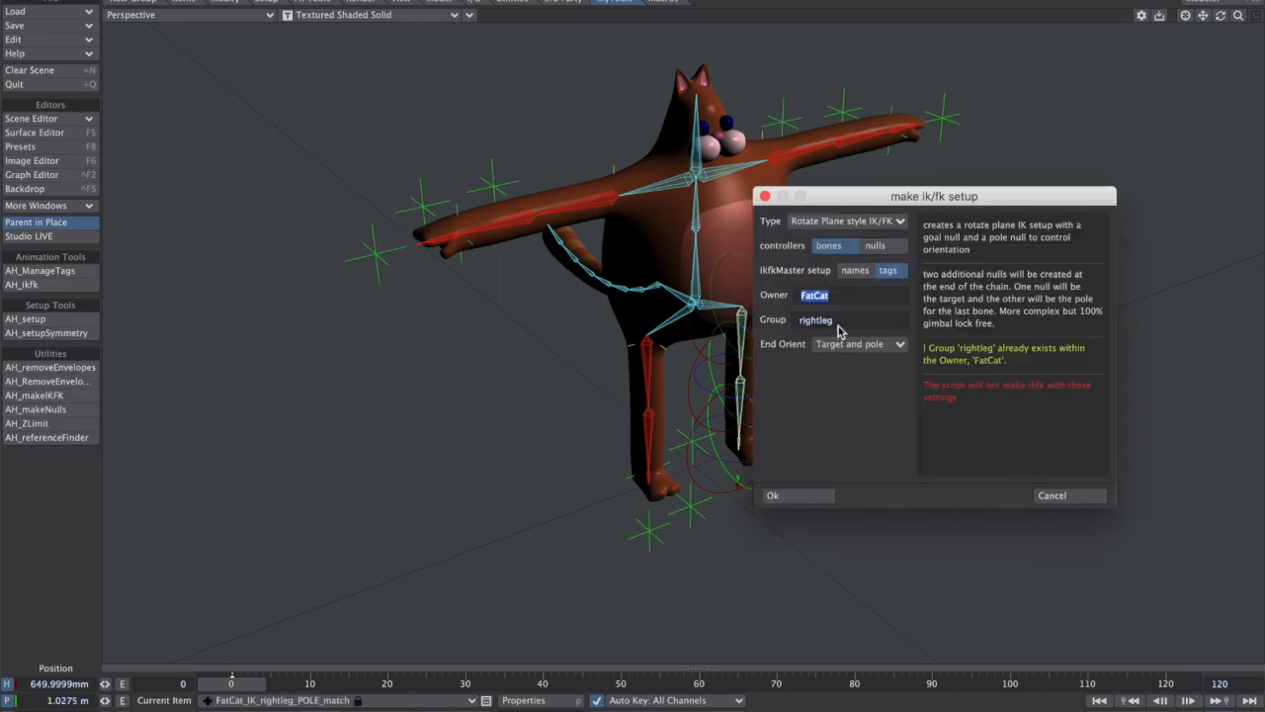
double_click(807, 321)
text(lef)
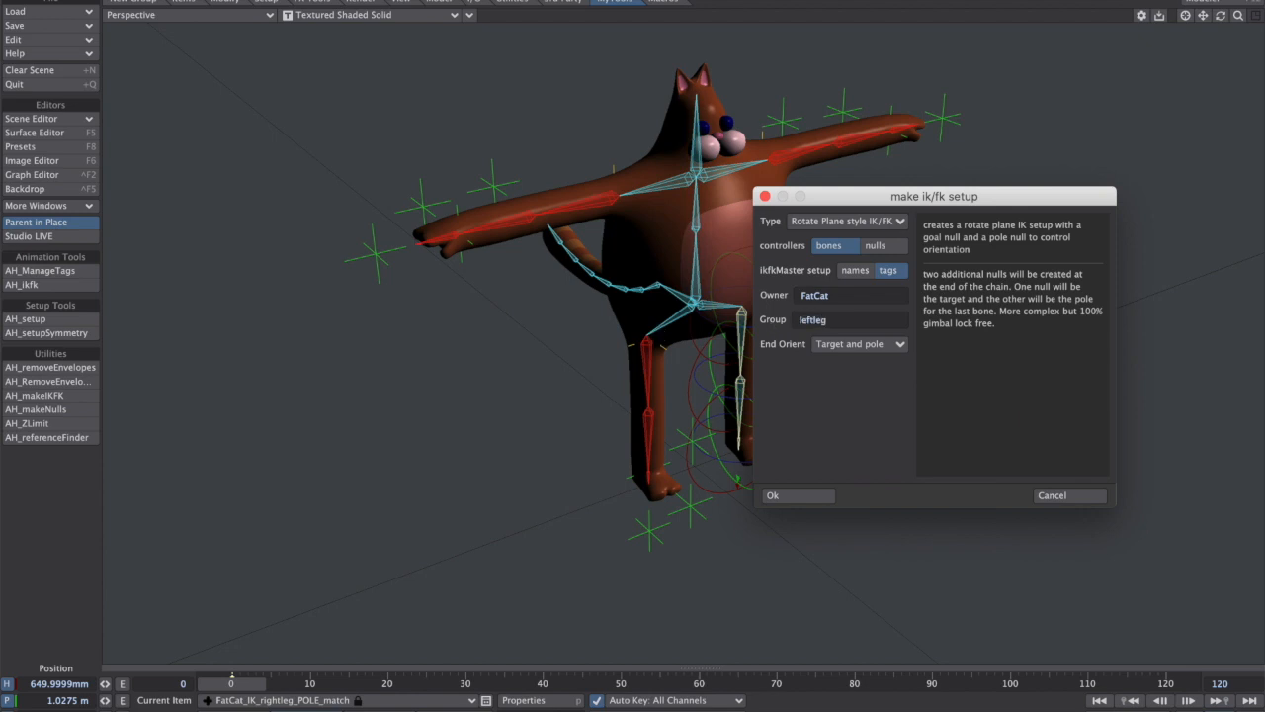
click(814, 498)
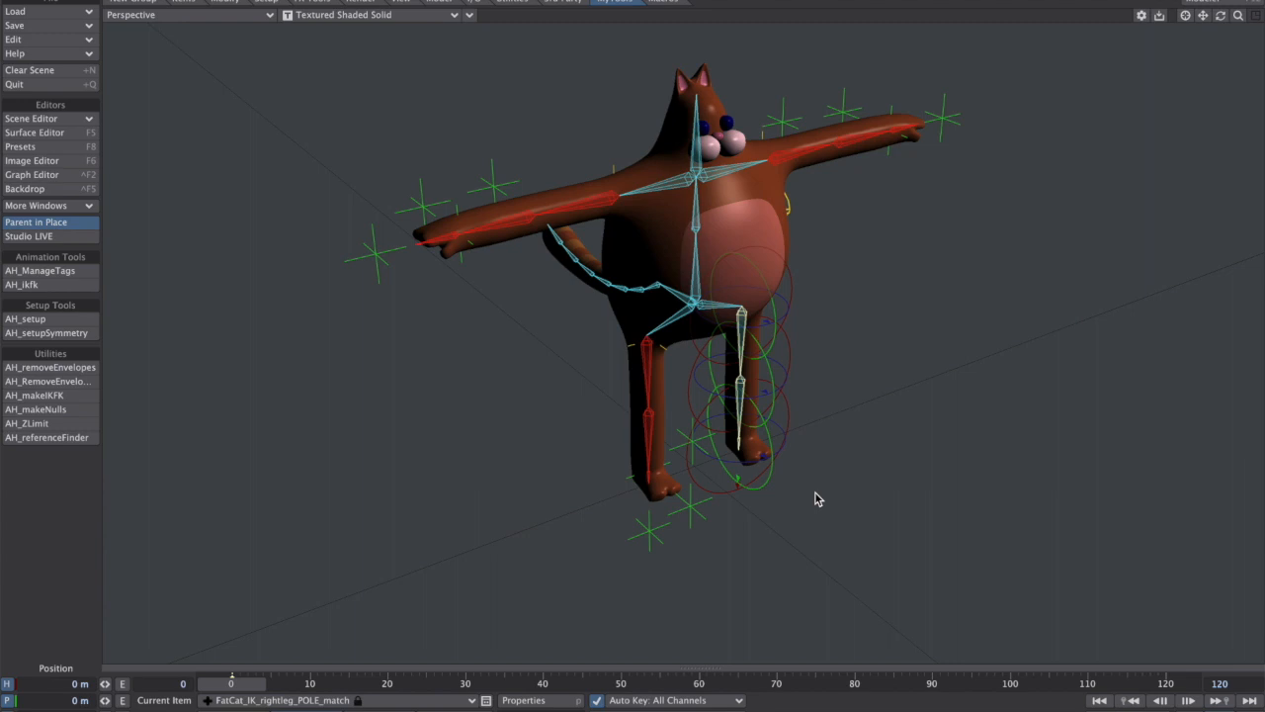
Select the tail's bone chain and start AH_makeIKFK on it with the Simple IK/FK type.
mouse_move(912, 329)
alt+mouse_down()
mouse_move(874, 324)
mouse_move(940, 310)
mouse_move(771, 247)
mouse_move(822, 214)
mouse_move(527, 324)
mouse_move(395, 335)
mouse_move(215, 315)
alt+mouse_up()
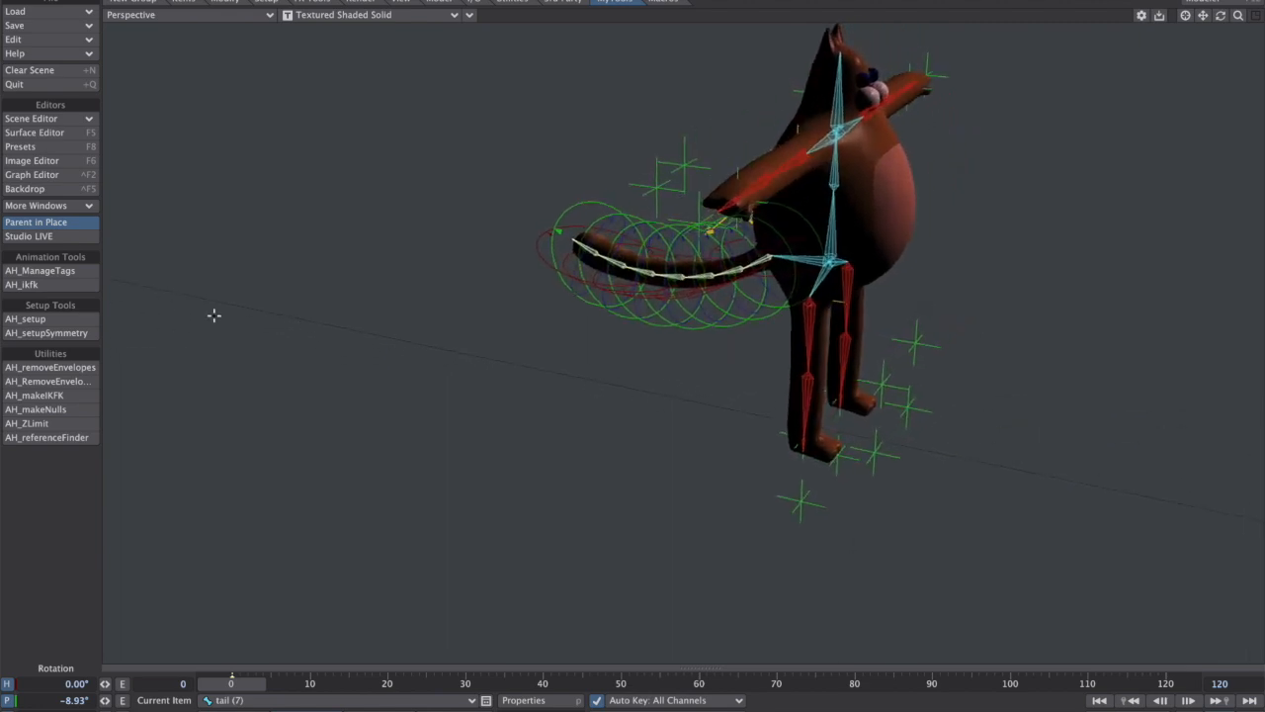
click(62, 399)
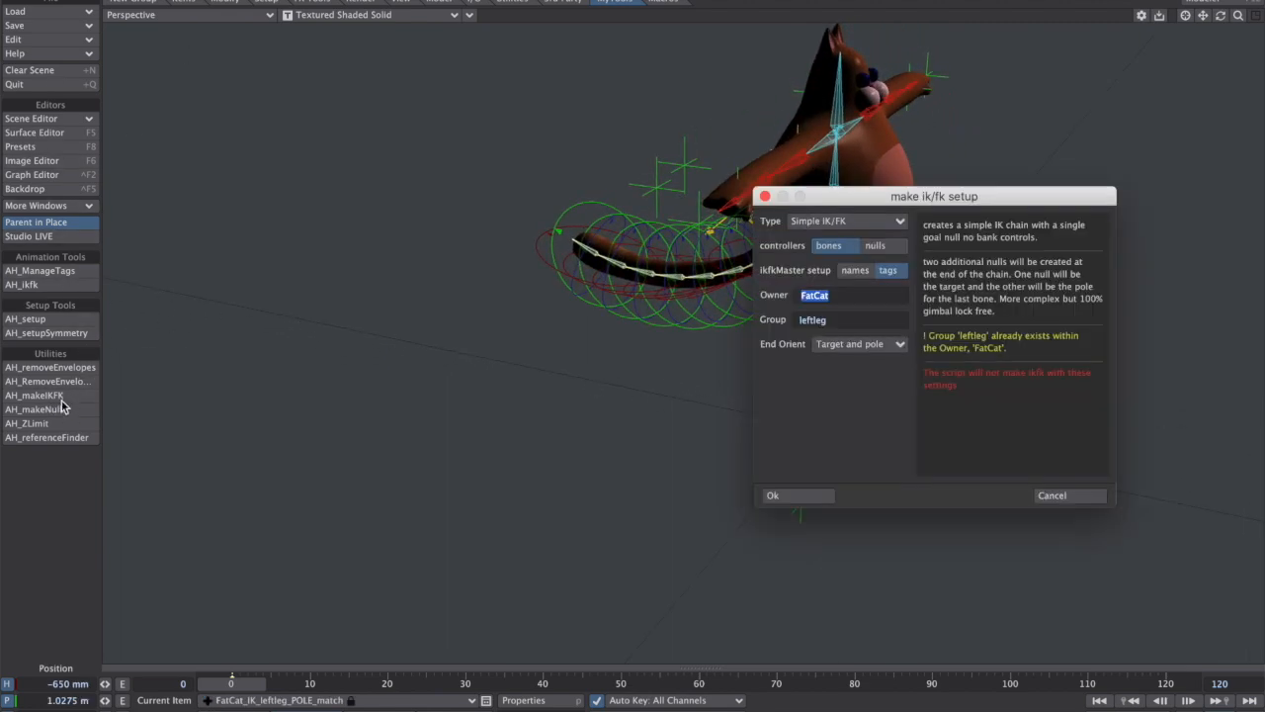
drag(958, 212, 398, 205)
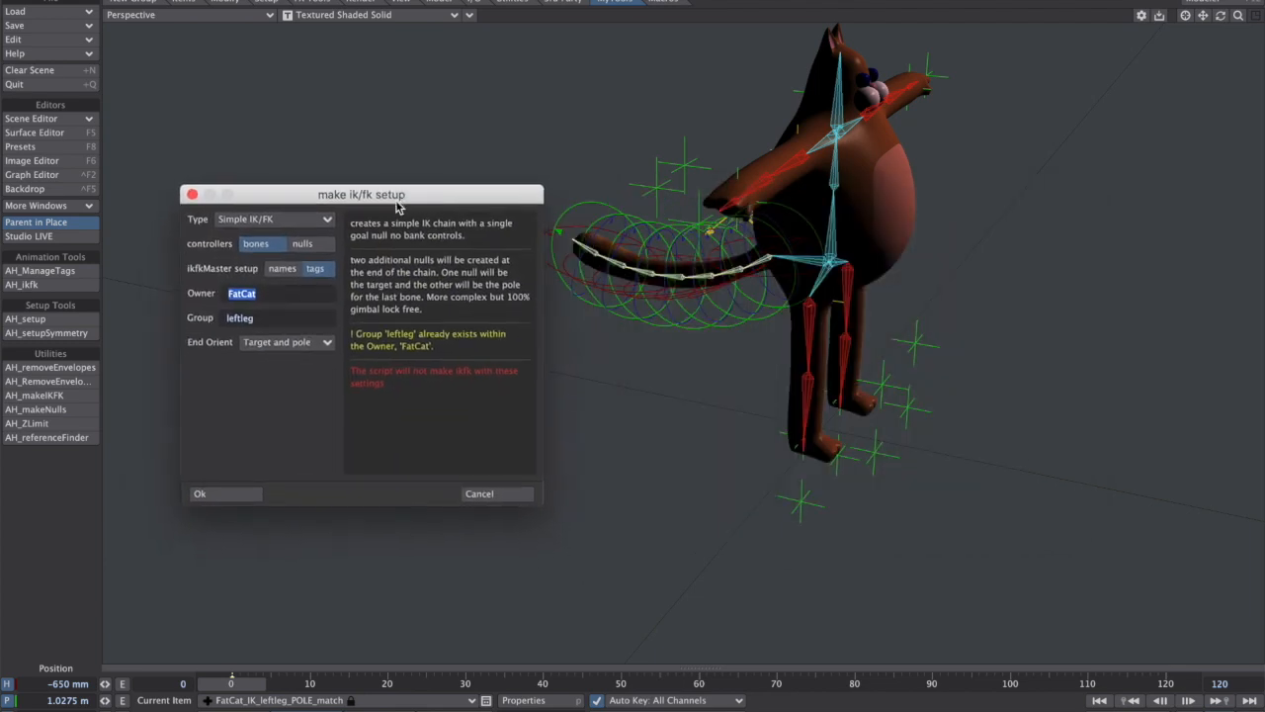
click(326, 219)
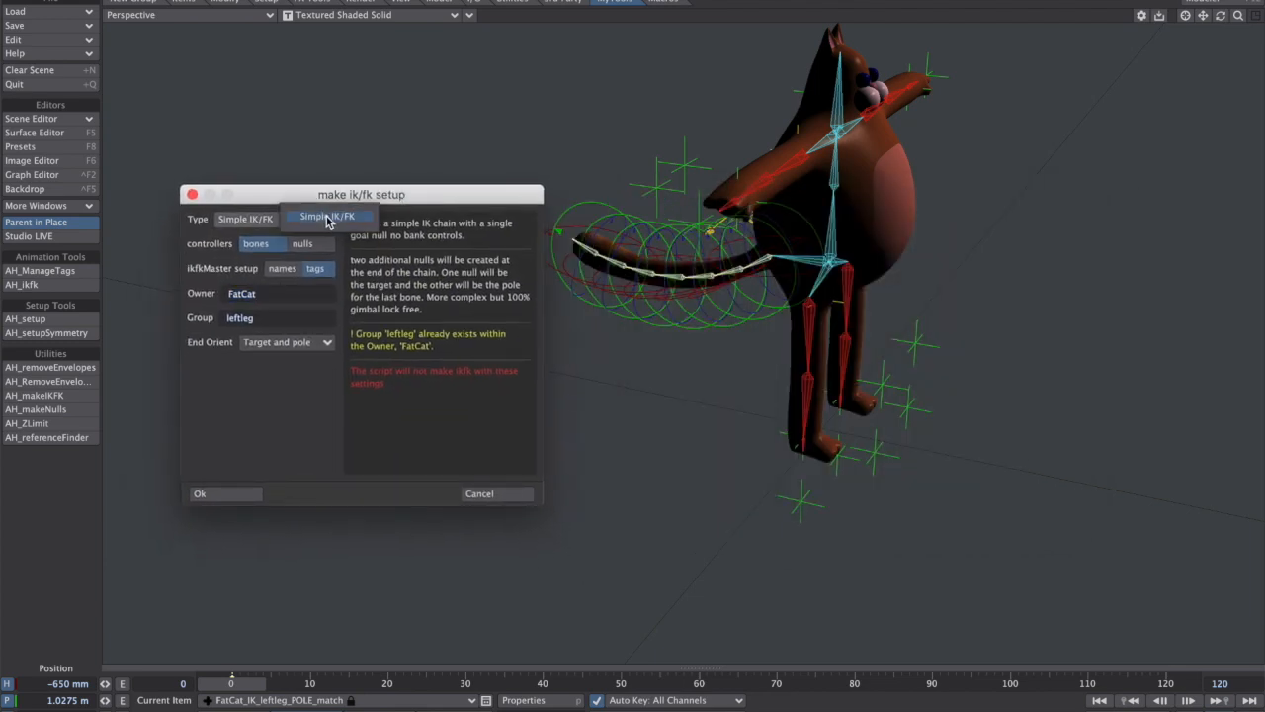
click(307, 425)
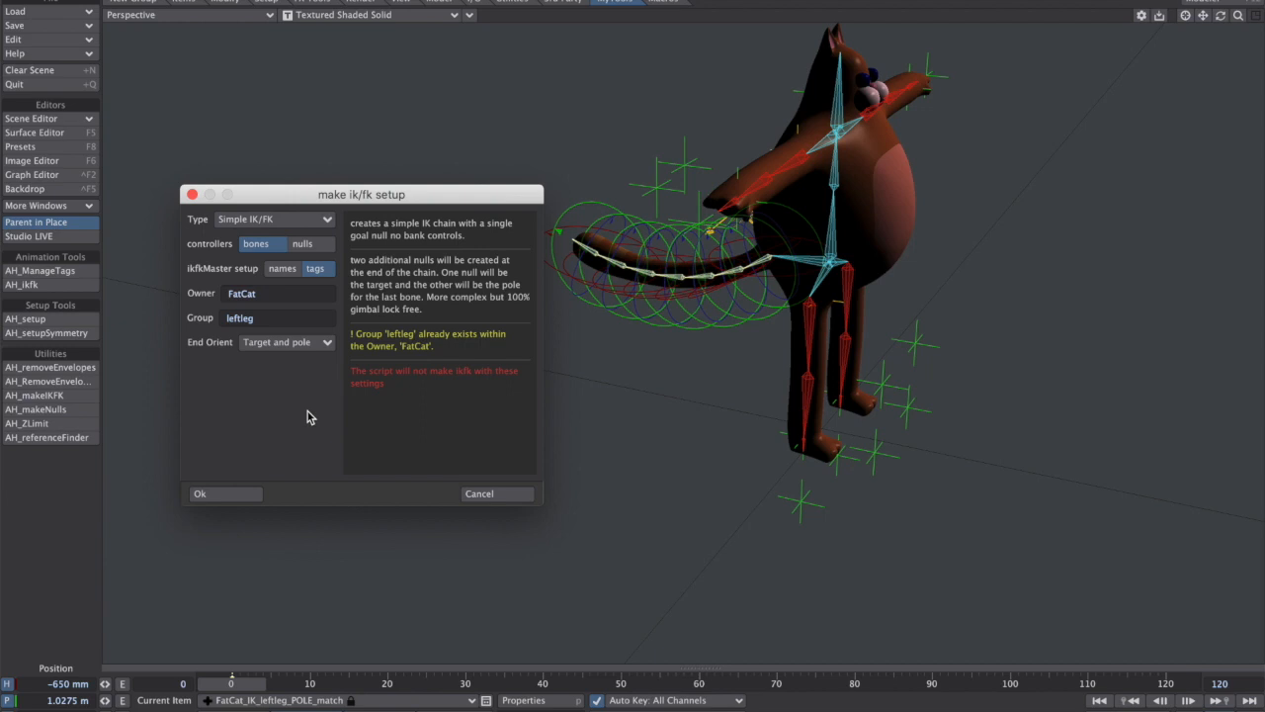
drag(414, 195, 390, 141)
click(700, 311)
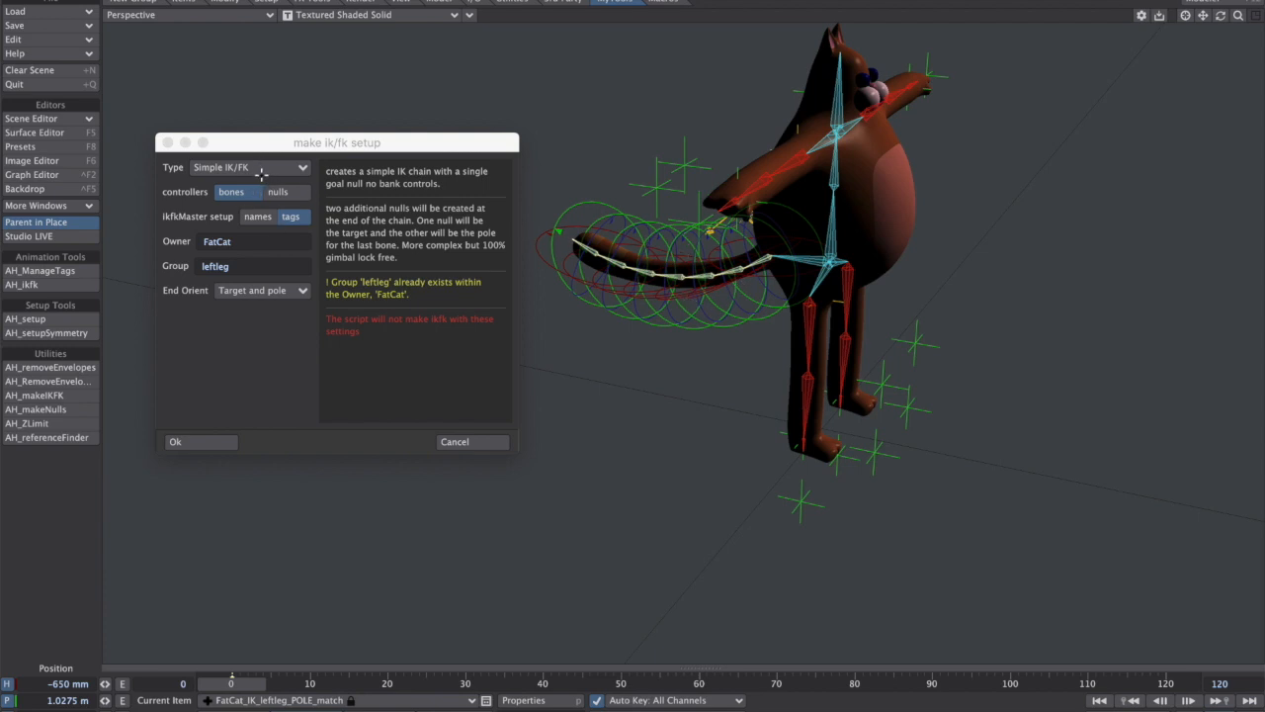
Set the group name to tail and End Orient to None, and create the tail's IK/FK setup.
click(238, 265)
double_click(238, 265)
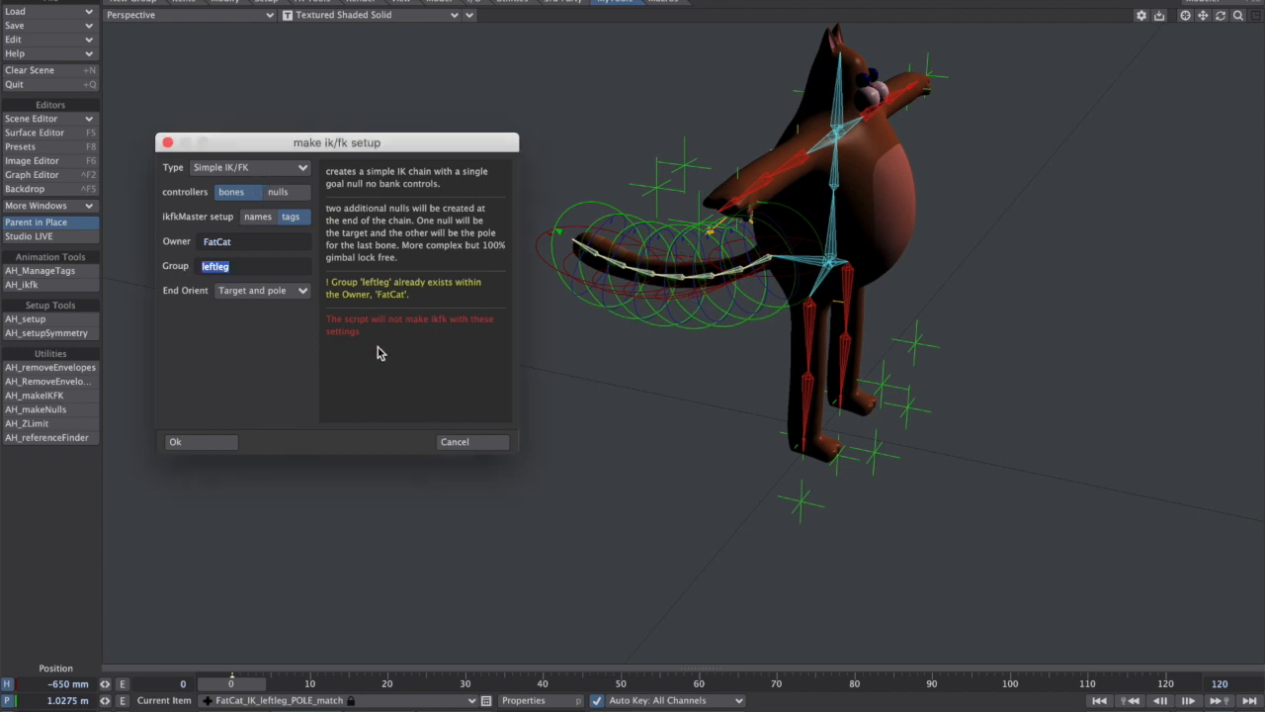
text(tai)
key(Return)
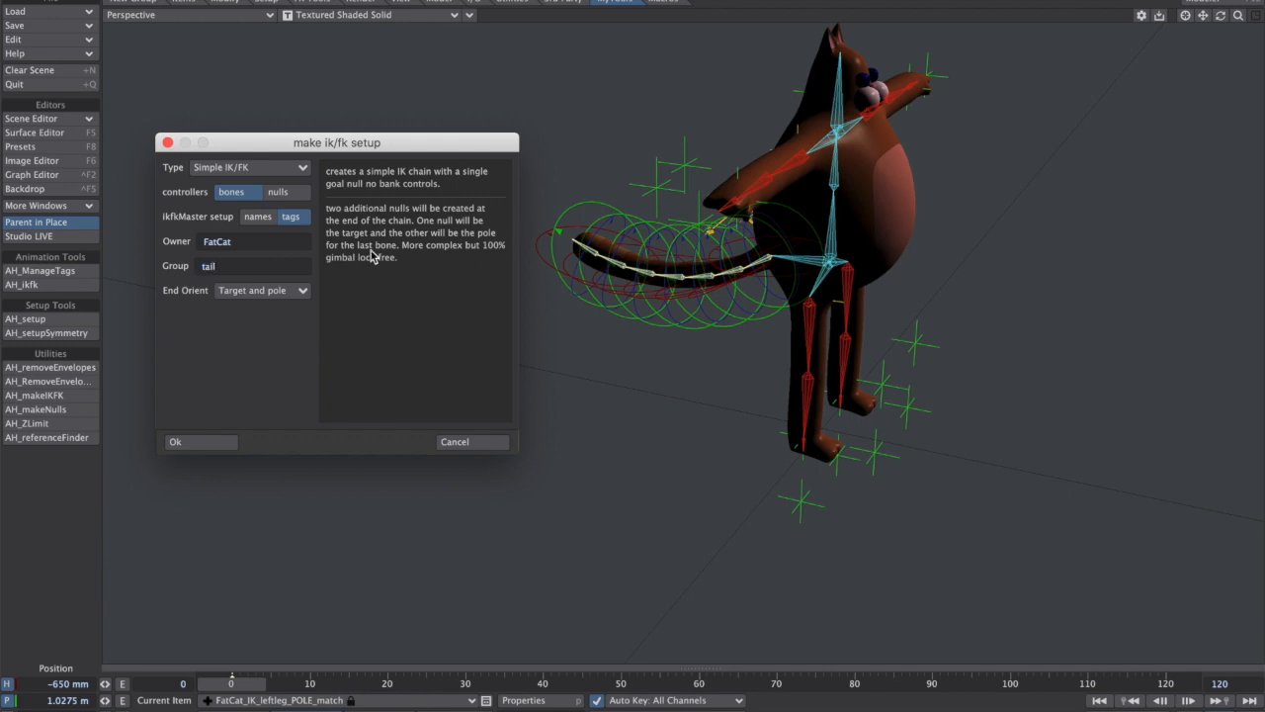
click(278, 293)
click(282, 262)
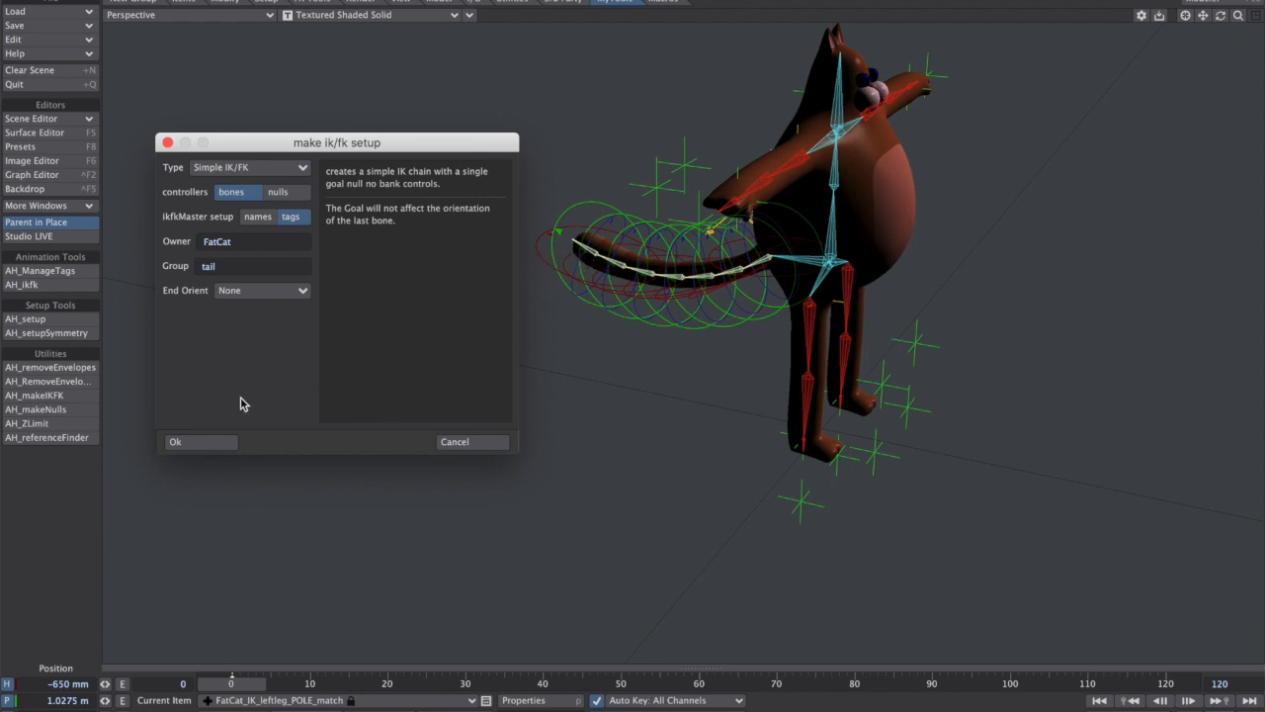
click(206, 443)
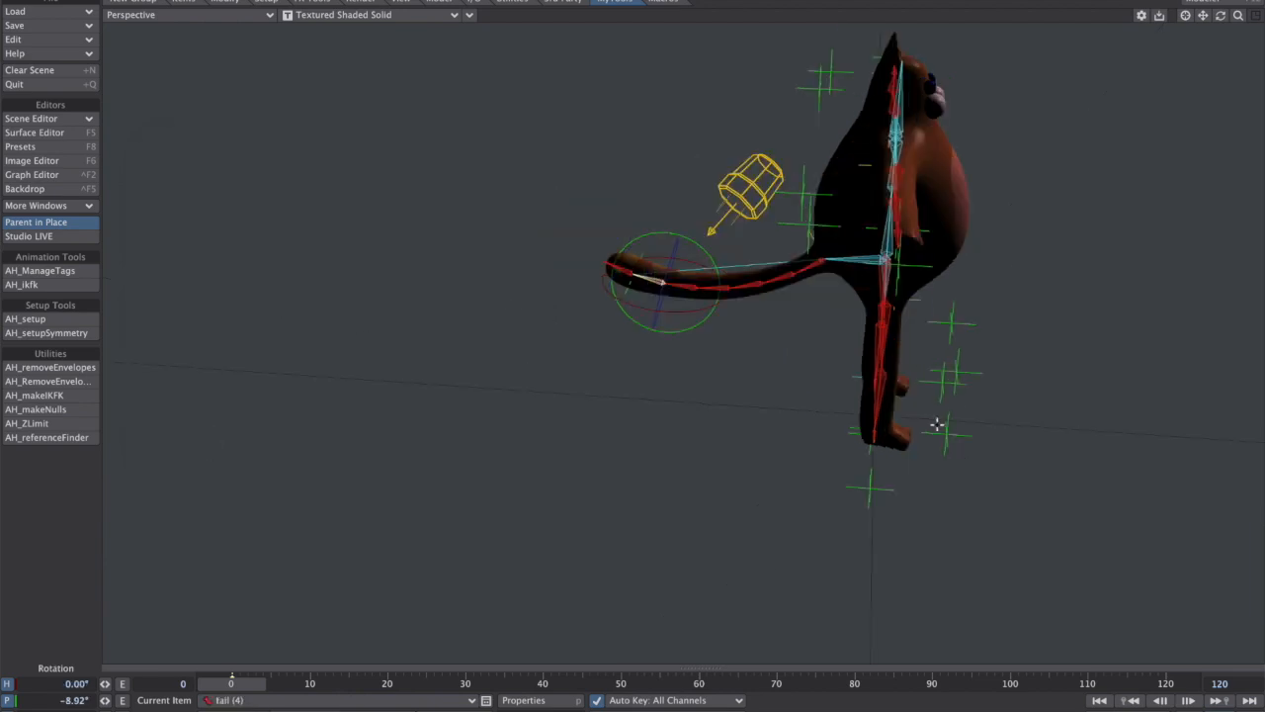
Select the head bone and start AH_makeIKFK on it with the Target and Pole type.
alt+drag(937, 426, 593, 361)
alt+drag(1088, 368, 552, 44)
click(580, 48)
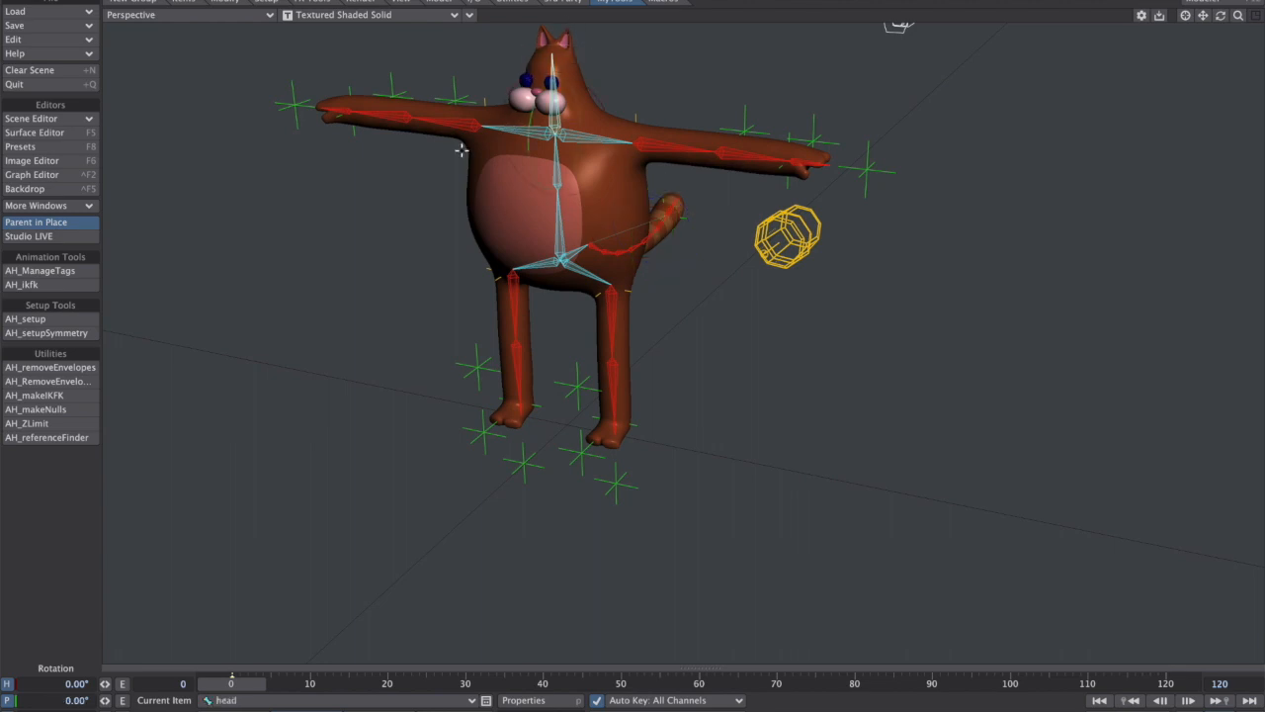
alt+drag(669, 168, 678, 344)
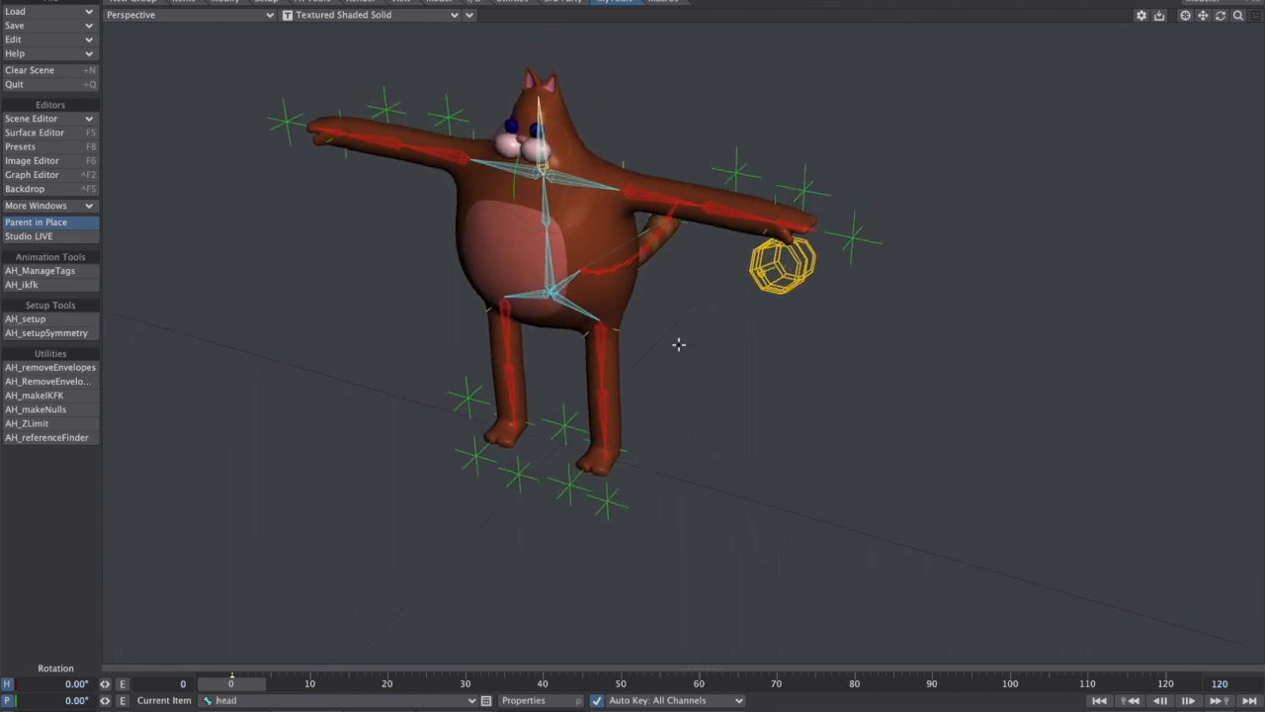
click(65, 404)
drag(457, 145, 1021, 245)
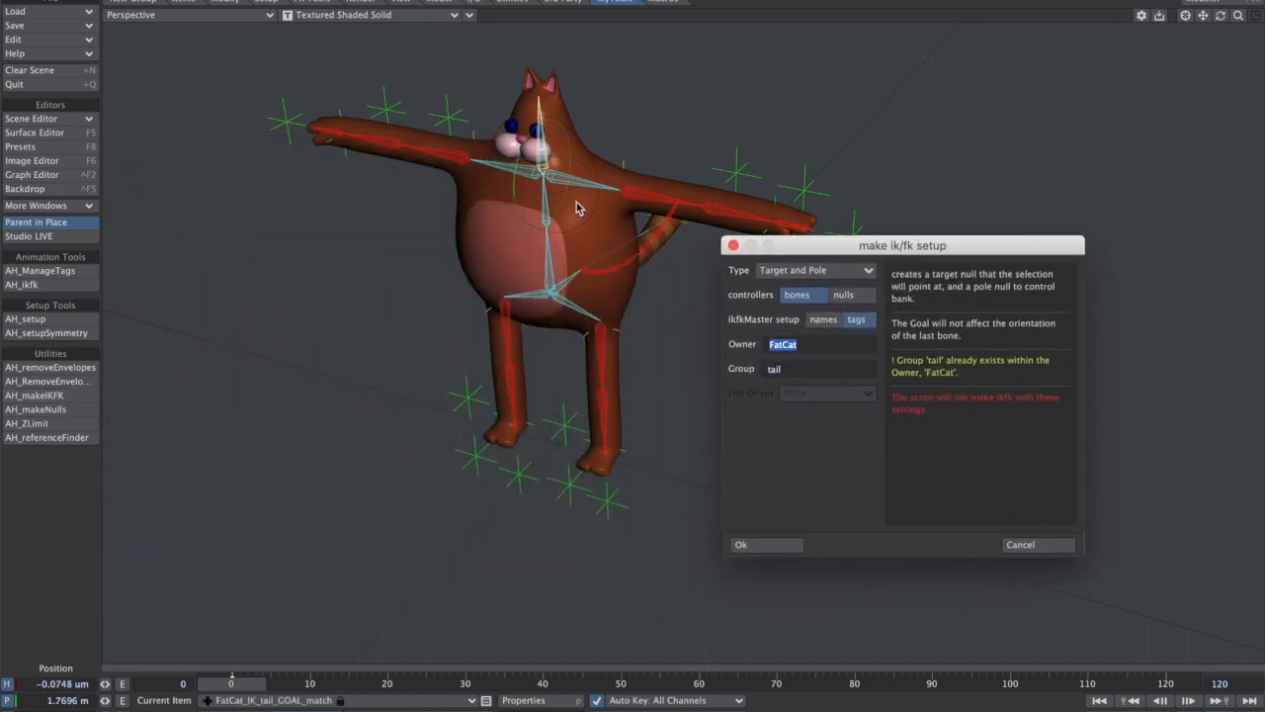
click(820, 271)
click(816, 257)
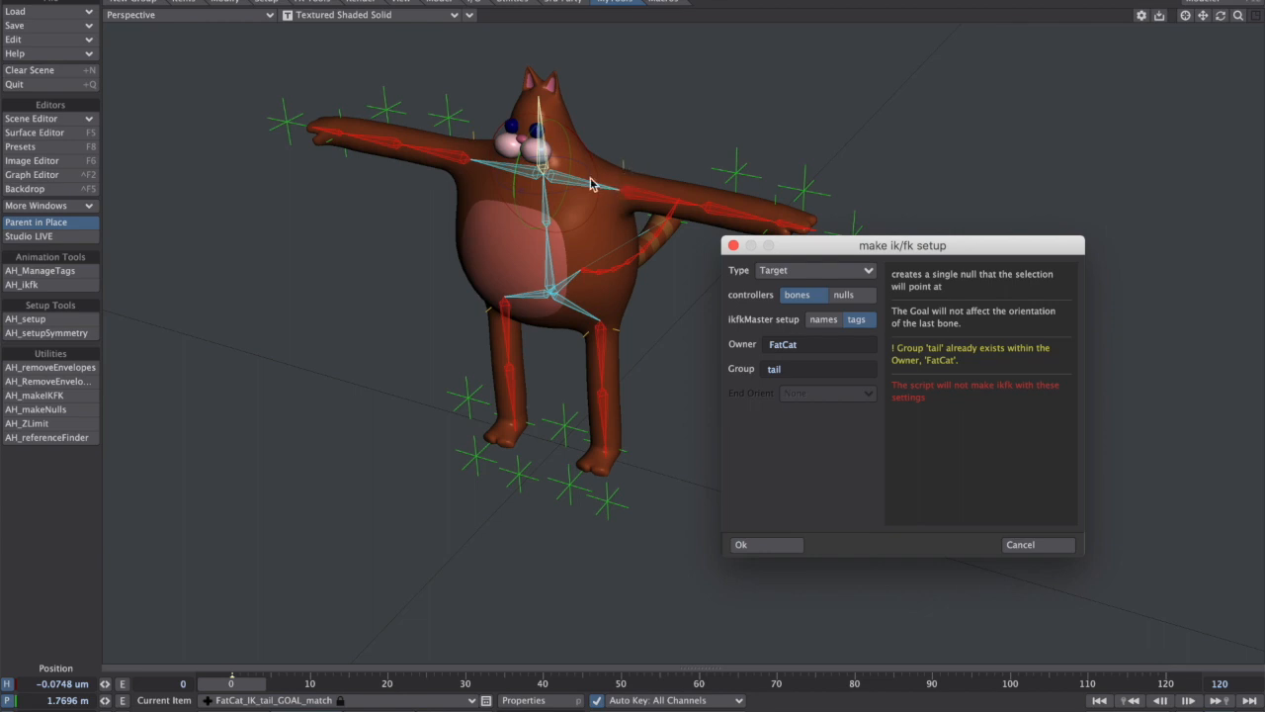
click(795, 270)
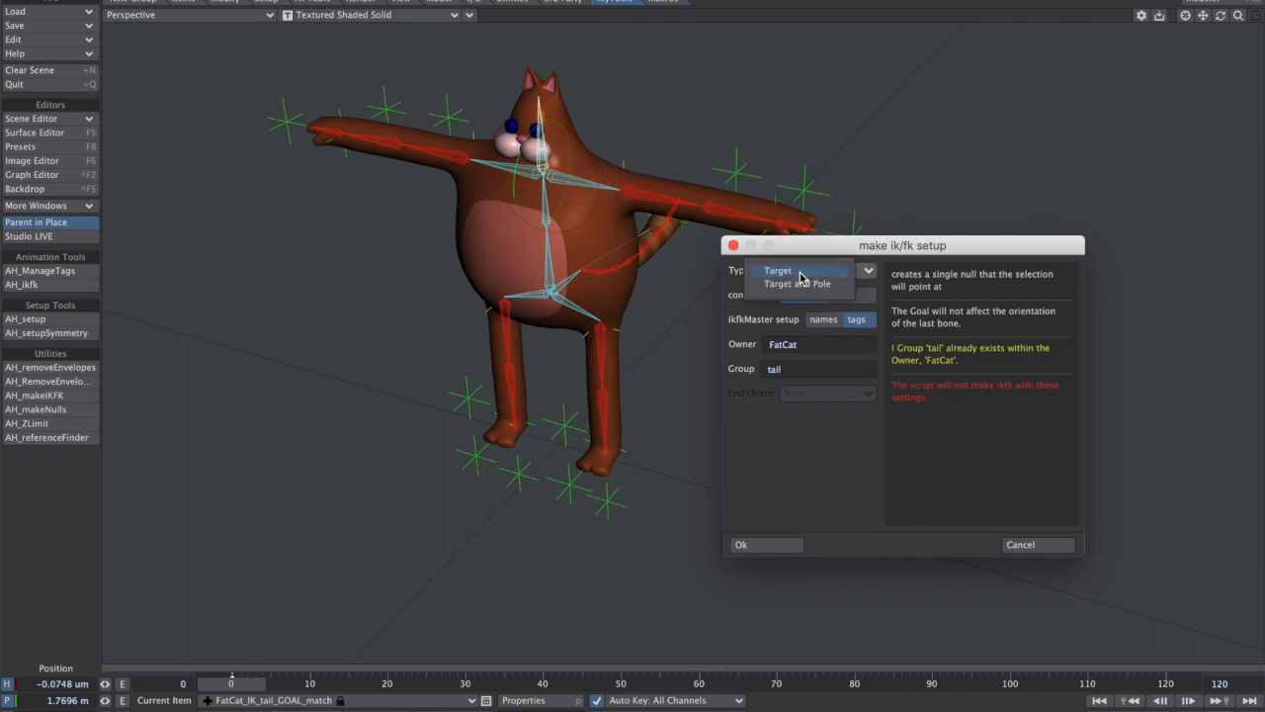
click(821, 286)
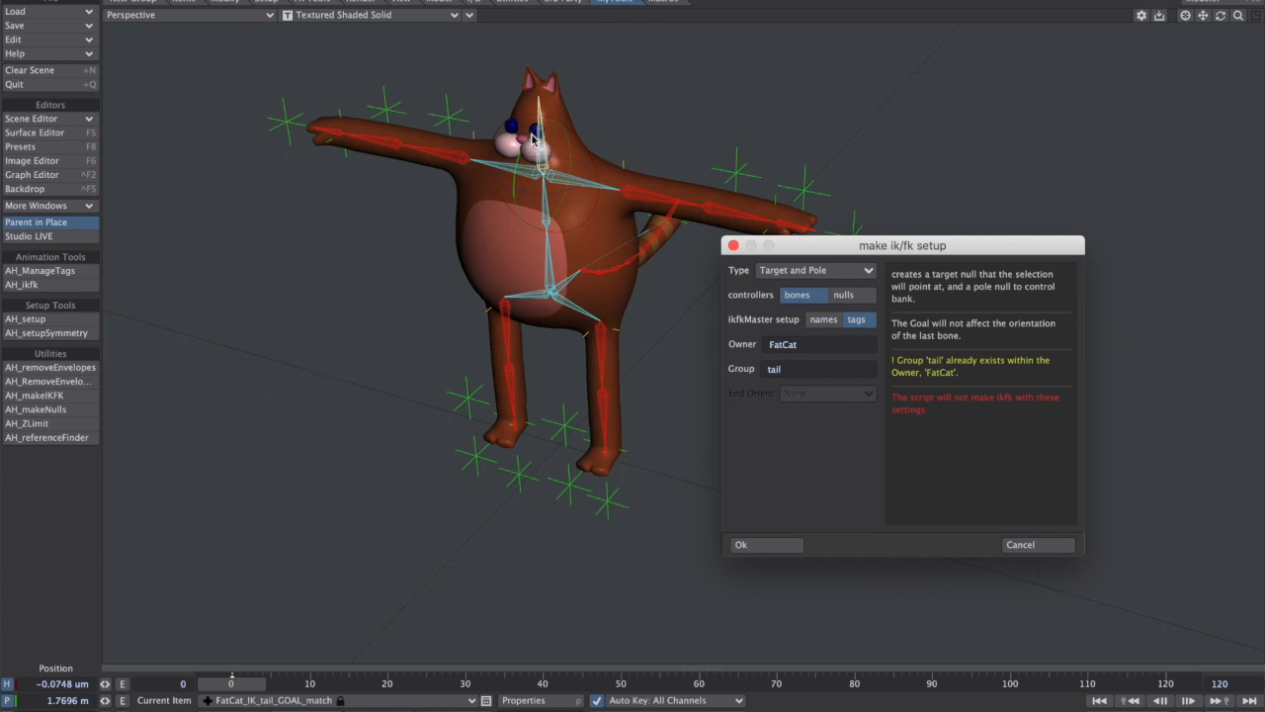
Set the group name to head and create the head's Target and Pole setup.
double_click(802, 369)
text(head)
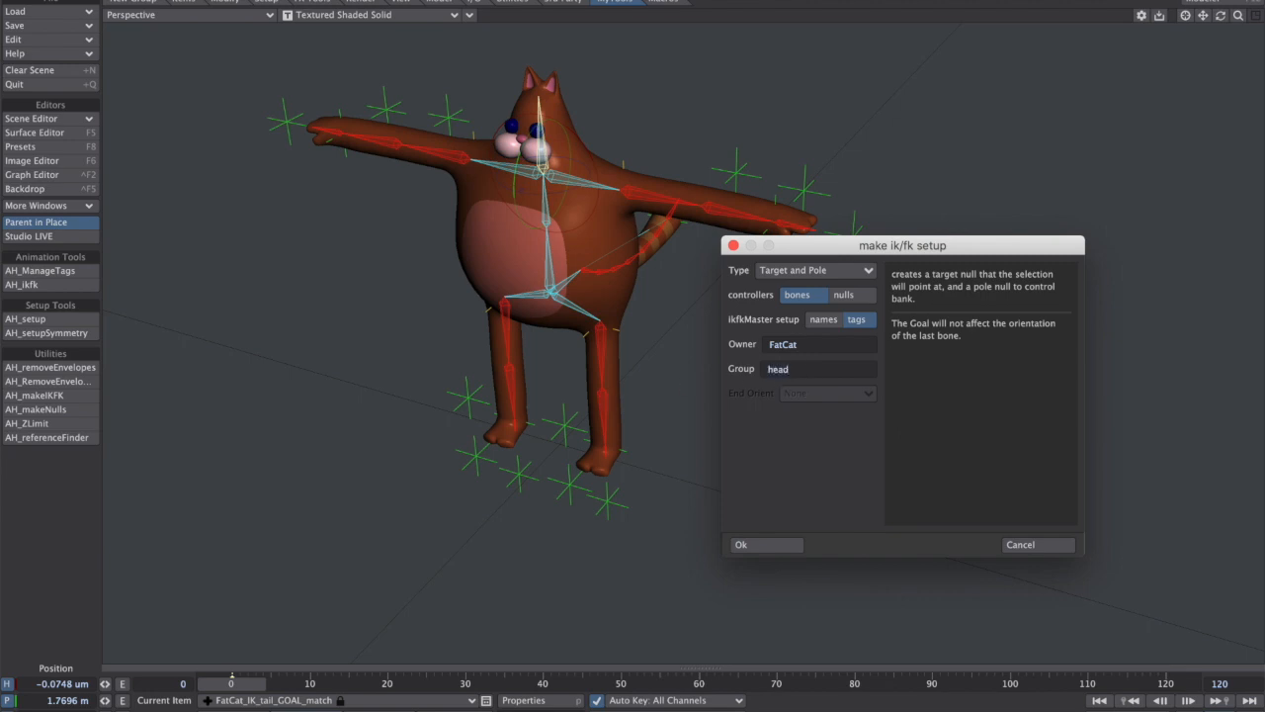
key(Tab)
click(763, 548)
Test the IK setups by moving the right arm, leg and left arm goal nulls, undoing the moves.
mouse_move(762, 543)
alt+mouse_down()
mouse_move(632, 539)
mouse_move(618, 559)
mouse_move(751, 534)
alt+mouse_up()
alt+drag(529, 519, 482, 522)
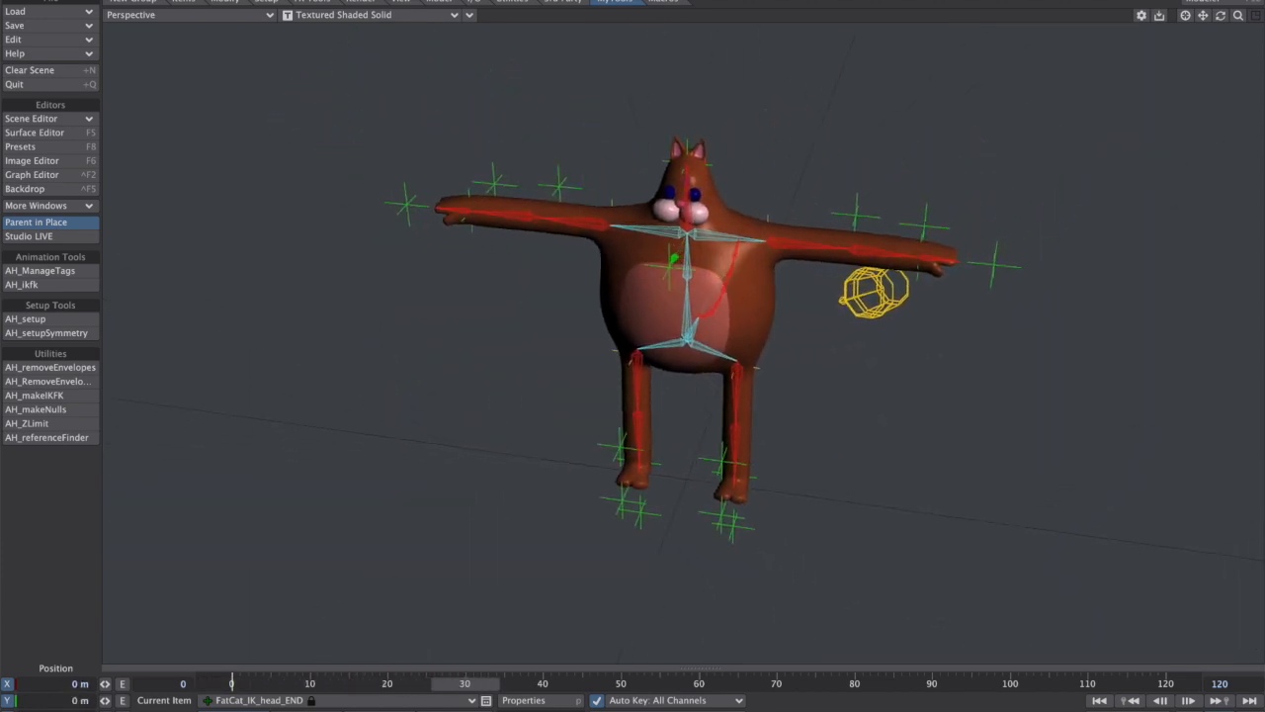
shift+drag(514, 156, 354, 262)
mouse_move(494, 346)
mouse_down()
mouse_move(546, 350)
mouse_move(518, 353)
mouse_up()
key(ctrl+z)
shift+drag(789, 445, 543, 543)
drag(729, 570, 729, 544)
key(ctrl+z)
shift+drag(1031, 210, 905, 314)
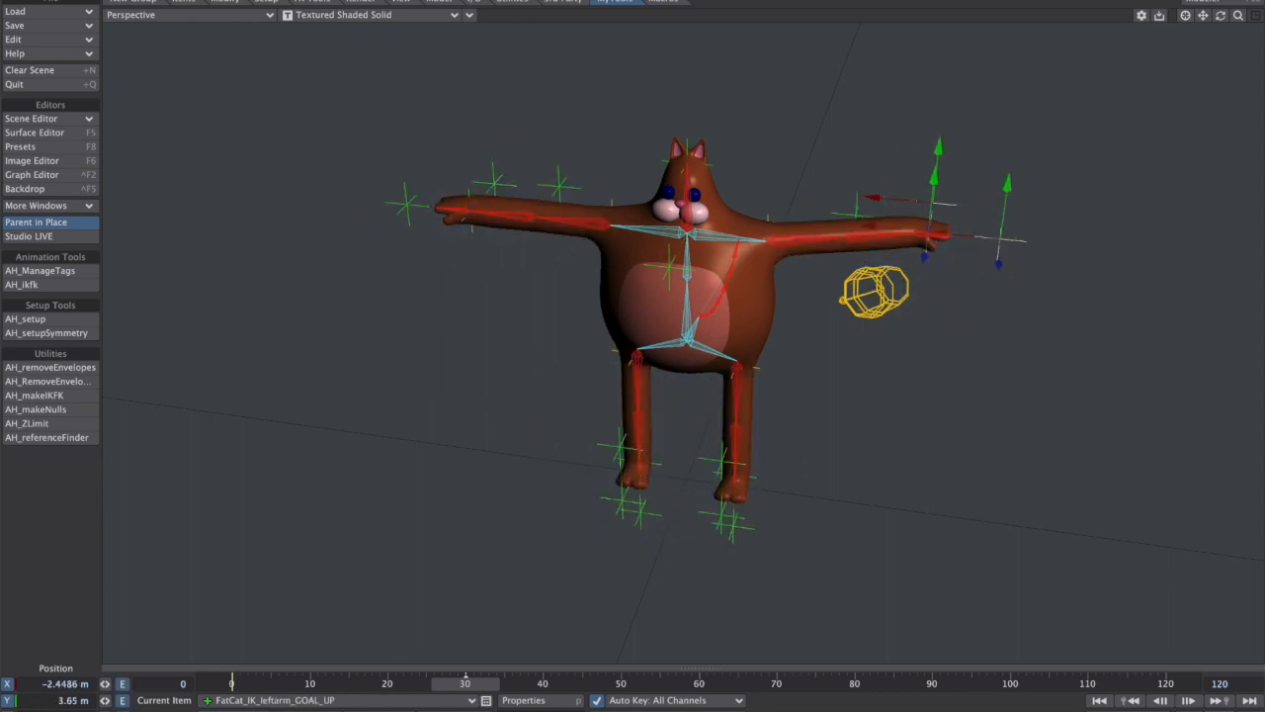
Test the rig by moving the body1 bone, and undo the move.
click(723, 348)
key(y)
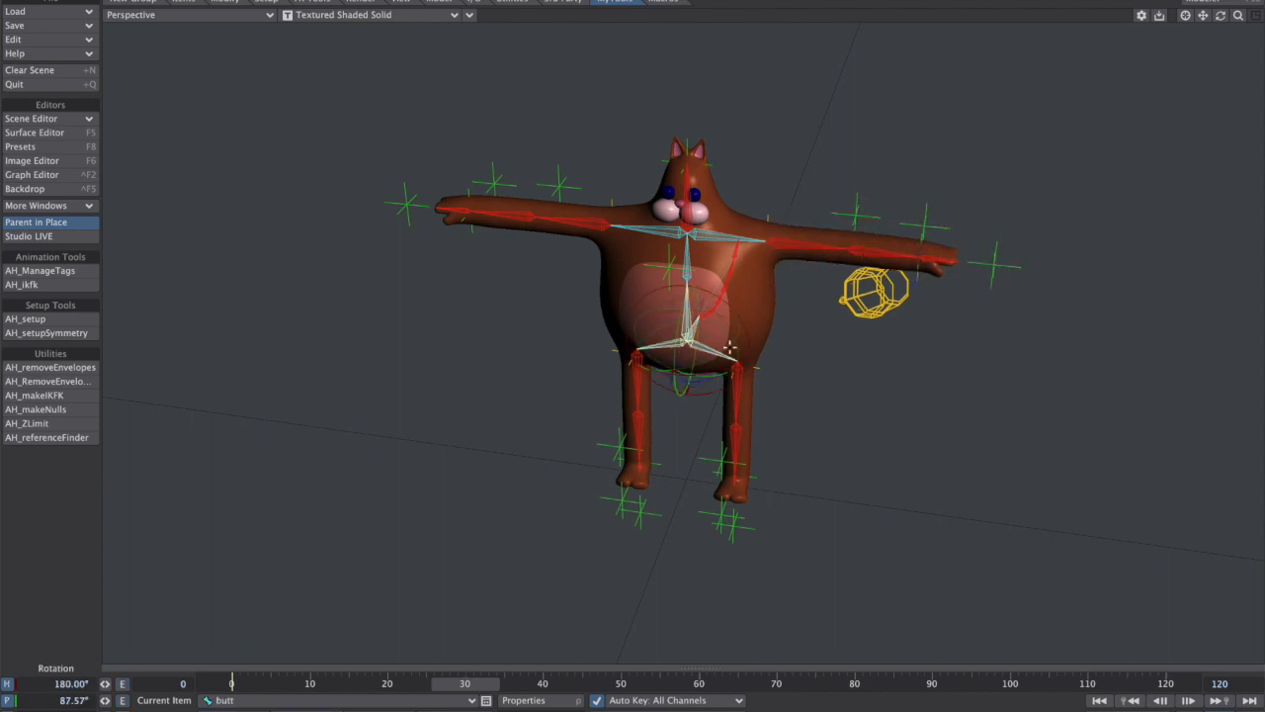
click(685, 311)
key(t)
drag(747, 346, 757, 430)
key(ctrl+z)
Open the Scene Editor and add a null object named FatCat_IKGoals.
alt+drag(873, 371, 730, 337)
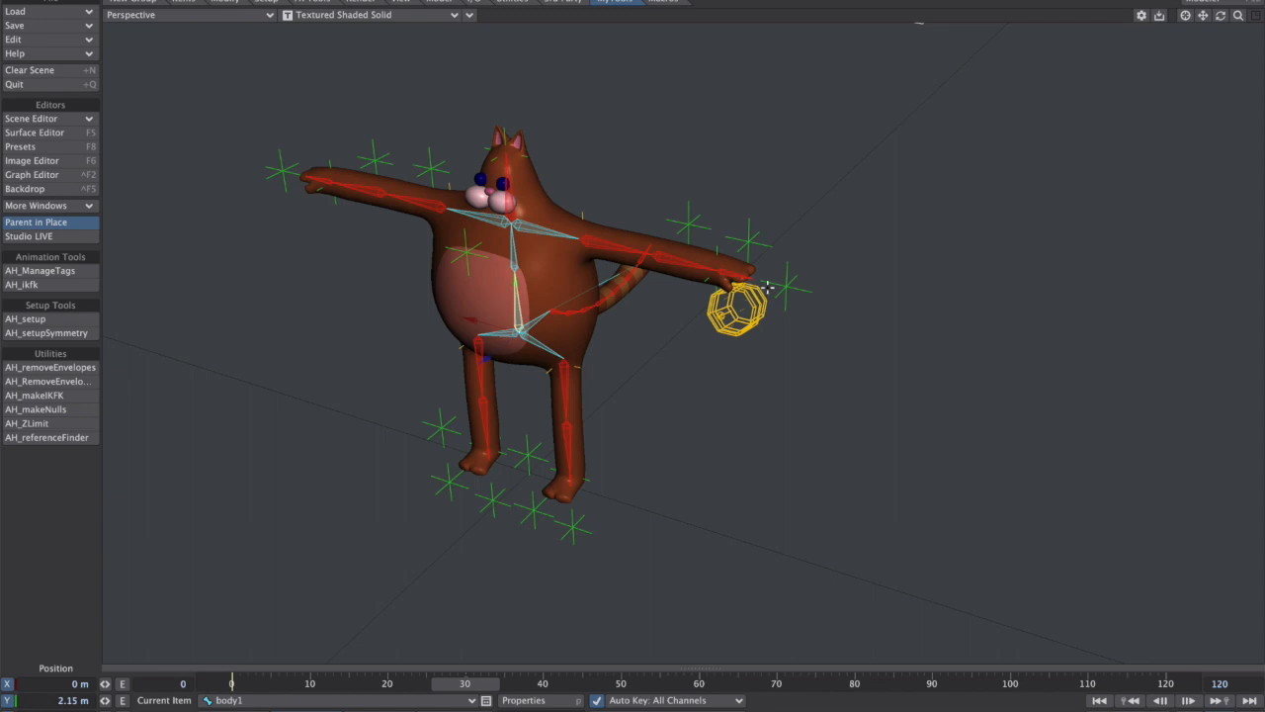
key(ctrl+e)
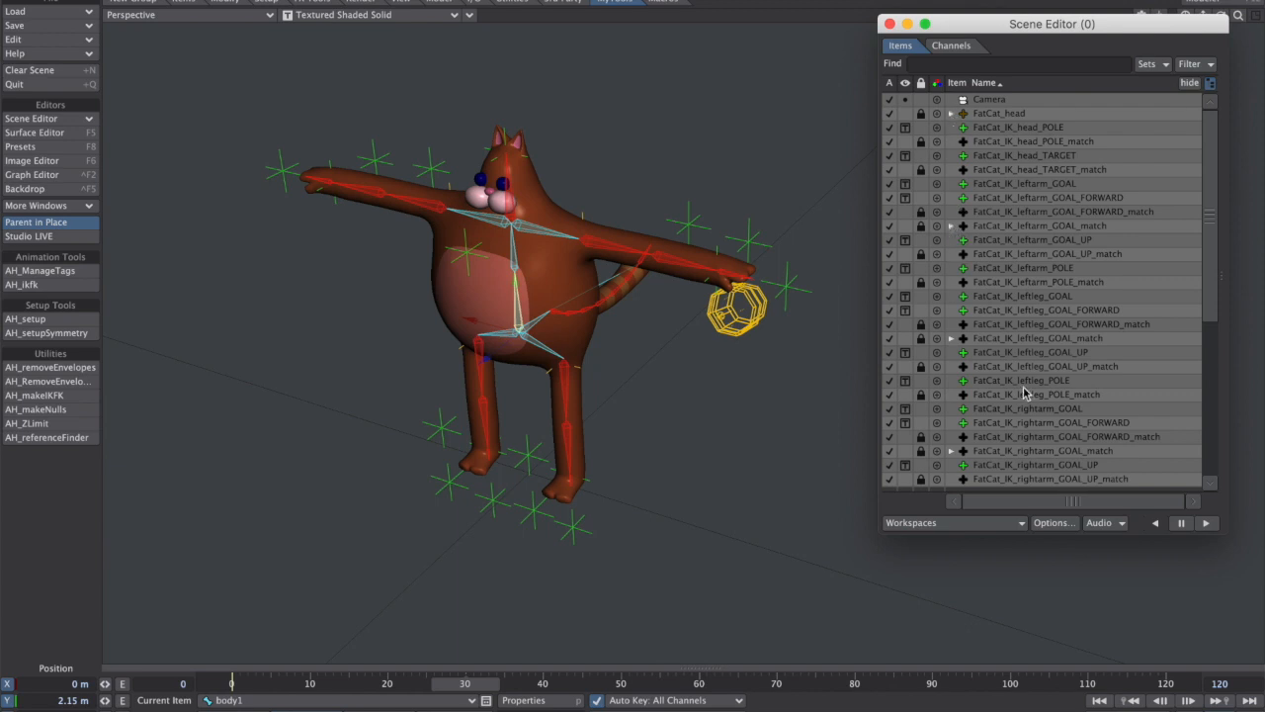
drag(1205, 243, 1218, 457)
drag(1208, 356, 1214, 395)
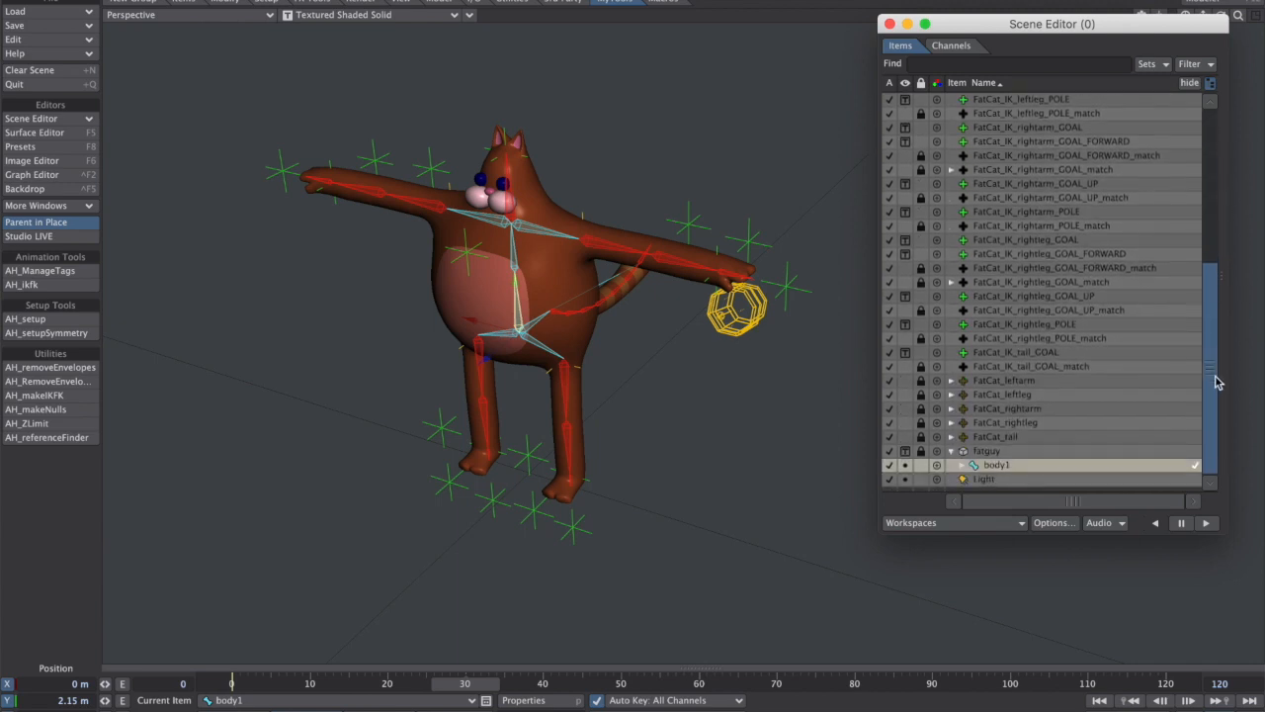
drag(1210, 279, 1208, 342)
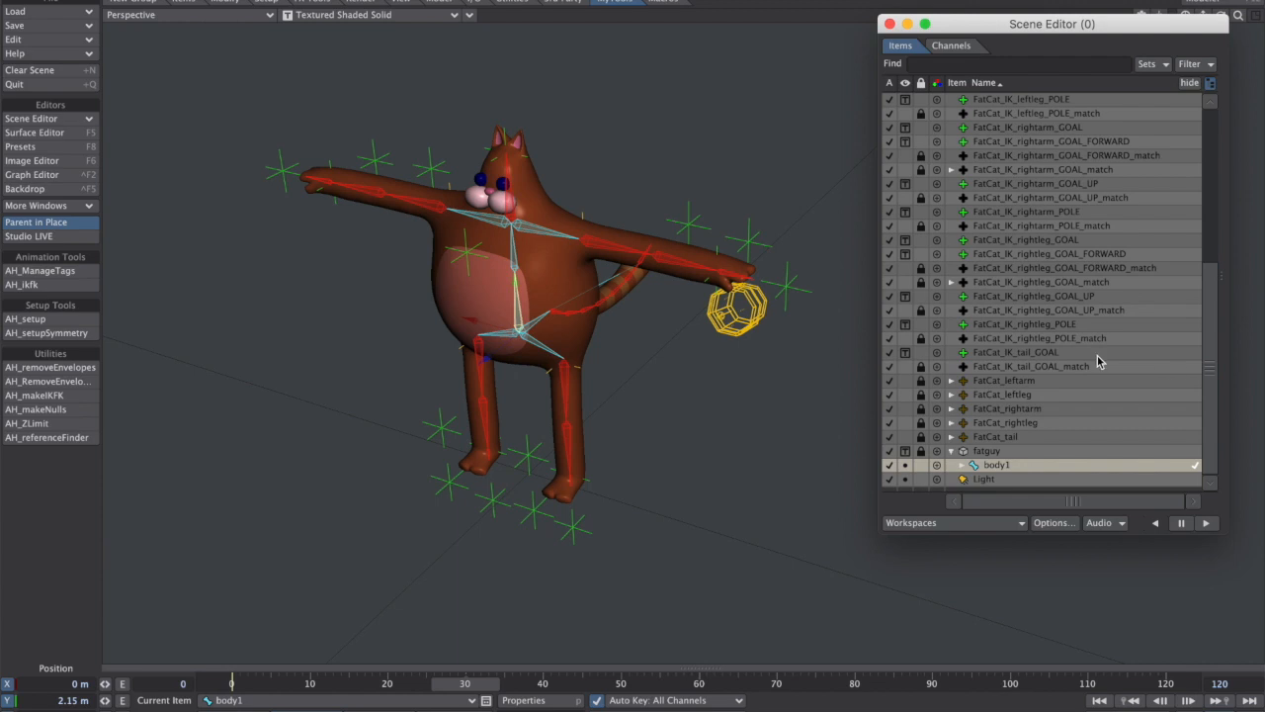
key(shift+n)
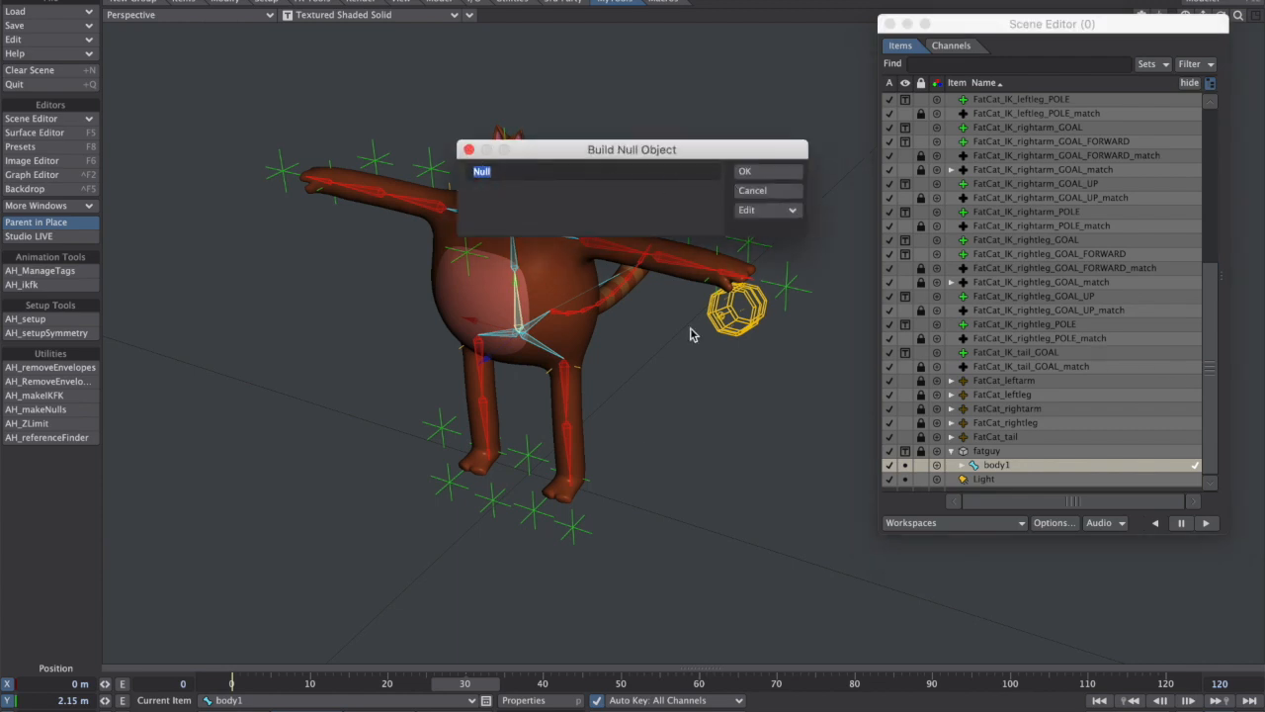
click(761, 191)
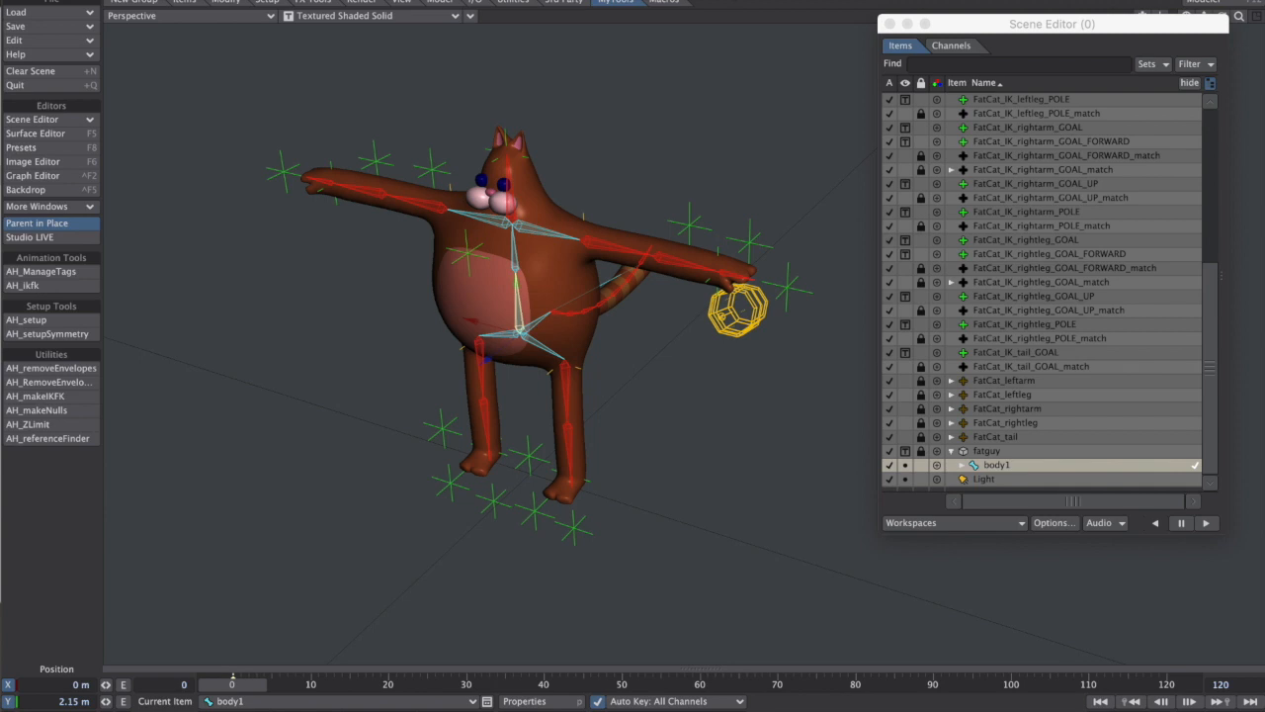
key(ctrl+n)
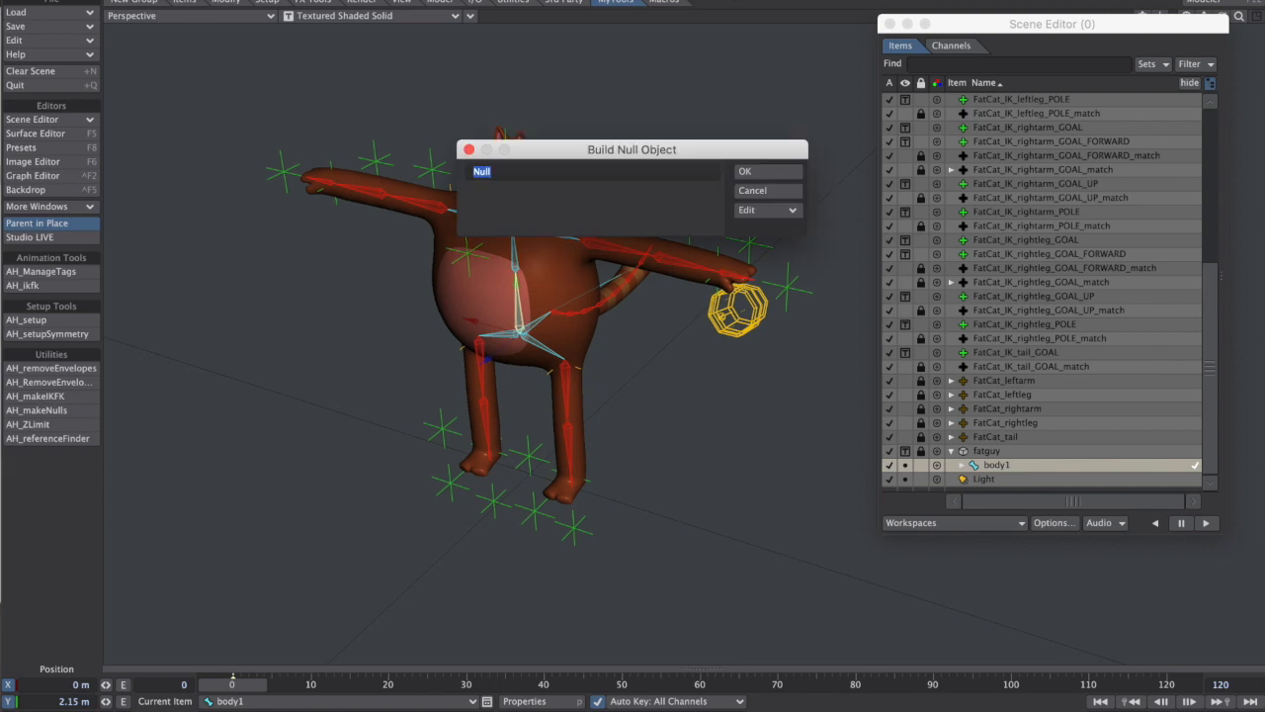
text(c)
key(Return)
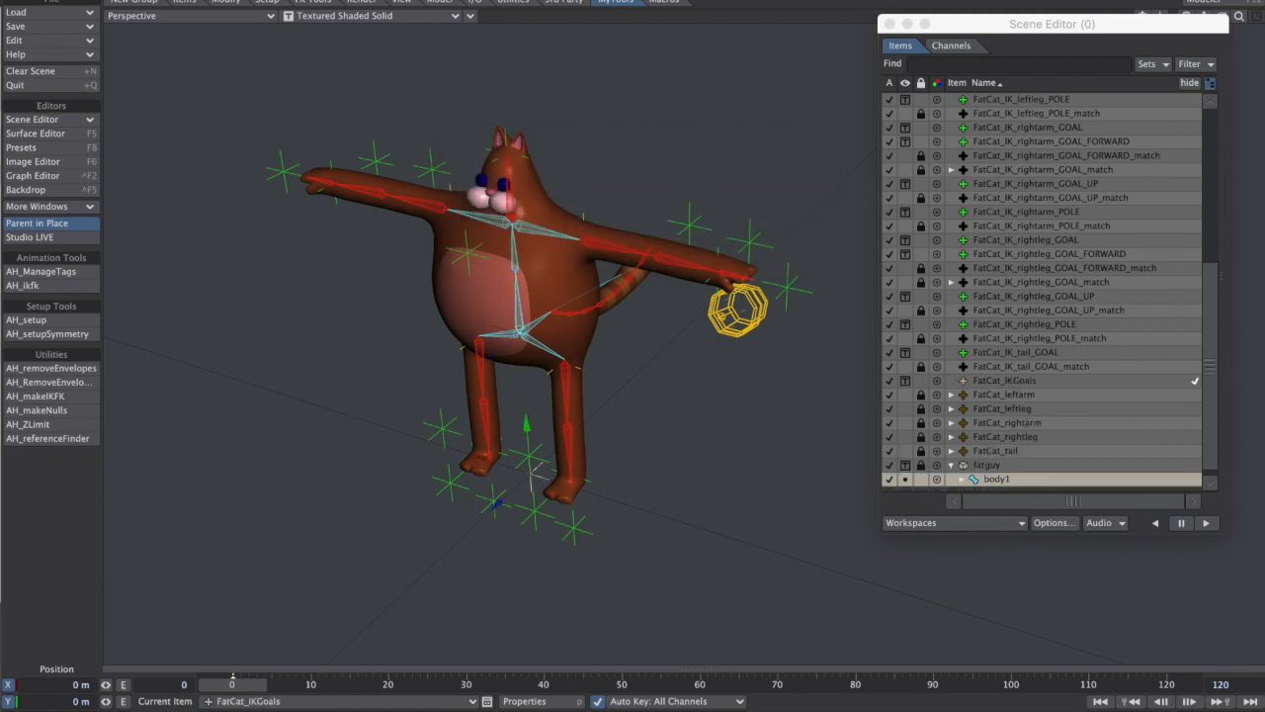
Select all FatCat_IK nulls from FatCat_IK_head_POLE to FatCat_IK_tail_GOAL_match and parent them under FatCat_IKGoals.
click(1016, 366)
drag(1214, 368, 1216, 195)
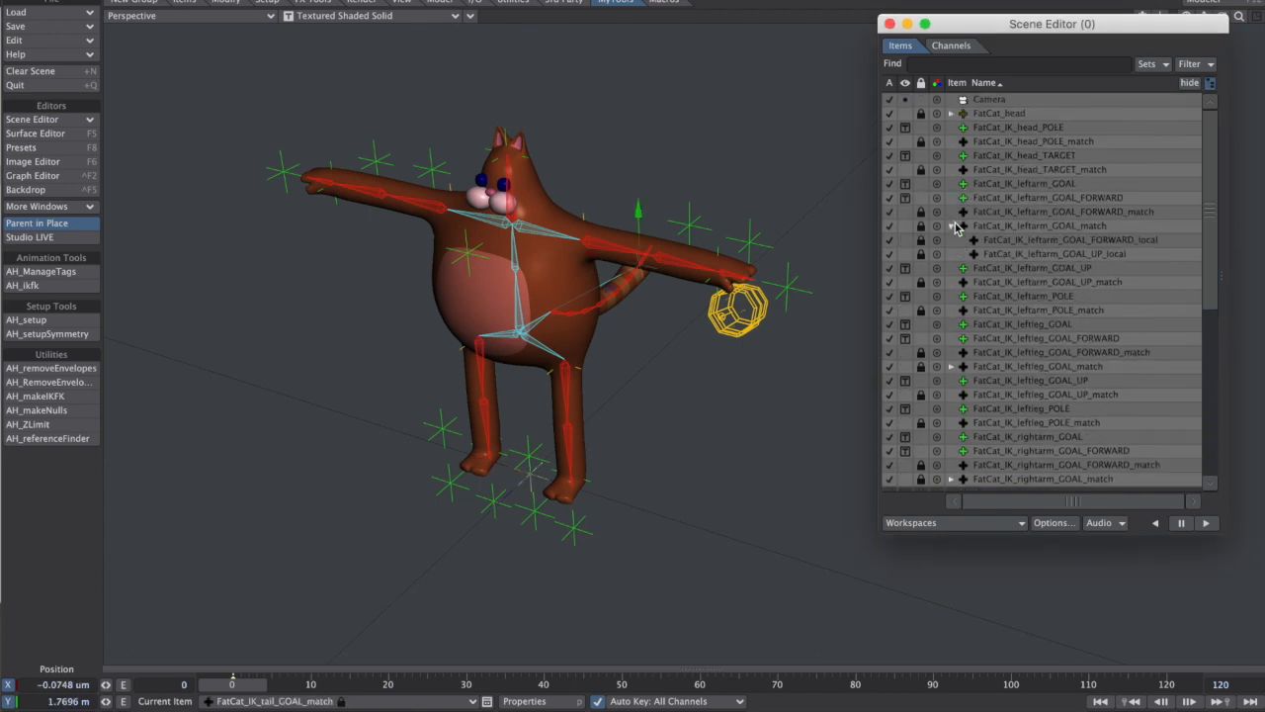
shift+click(1010, 134)
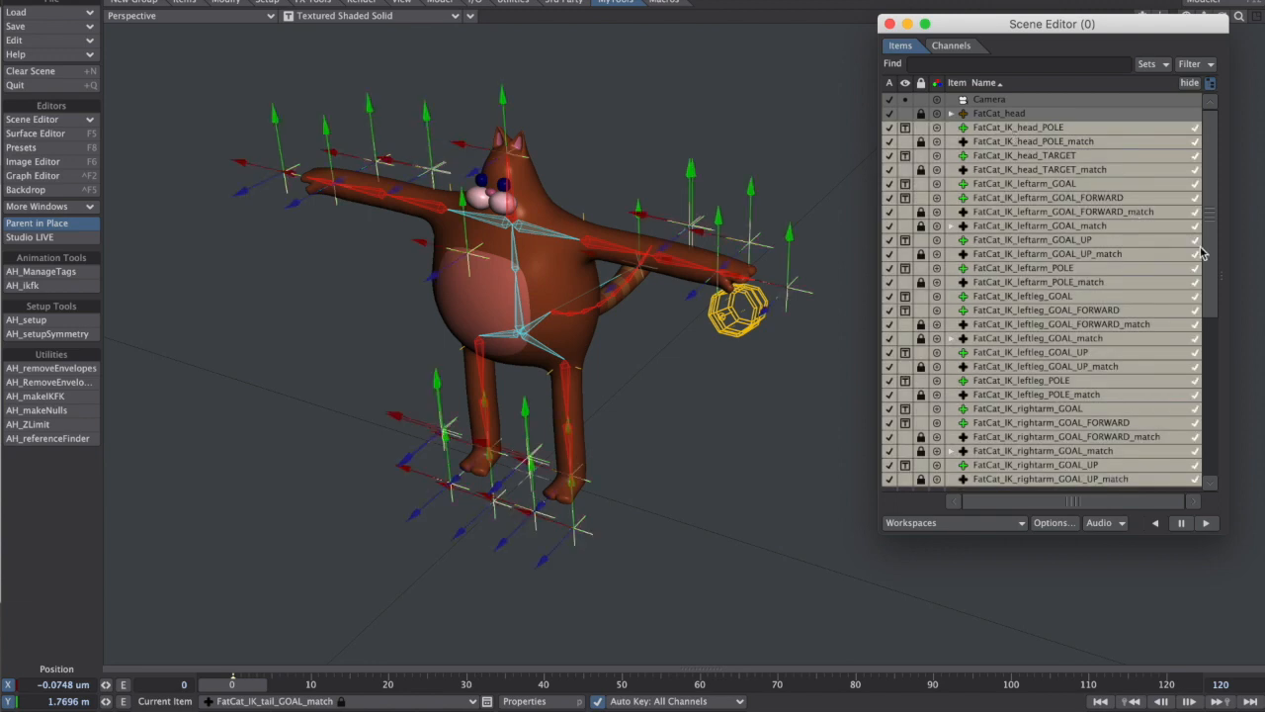
drag(1216, 286, 1218, 449)
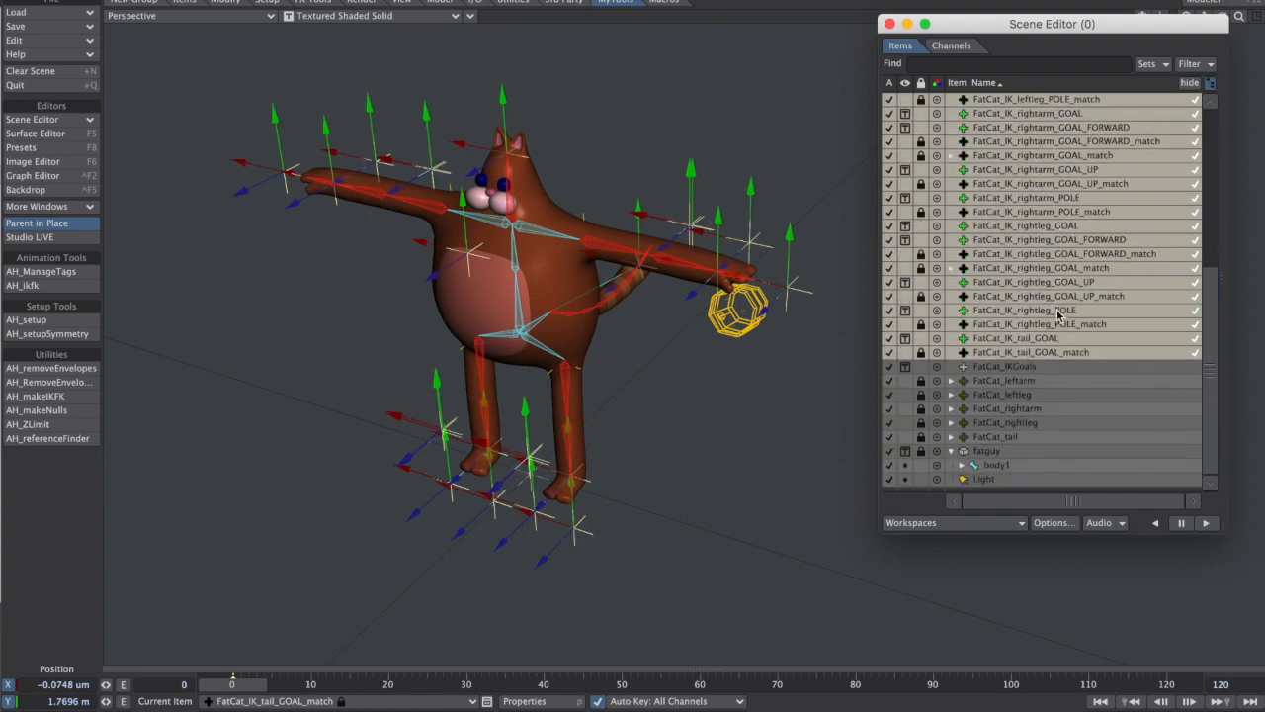
drag(1010, 361, 1011, 376)
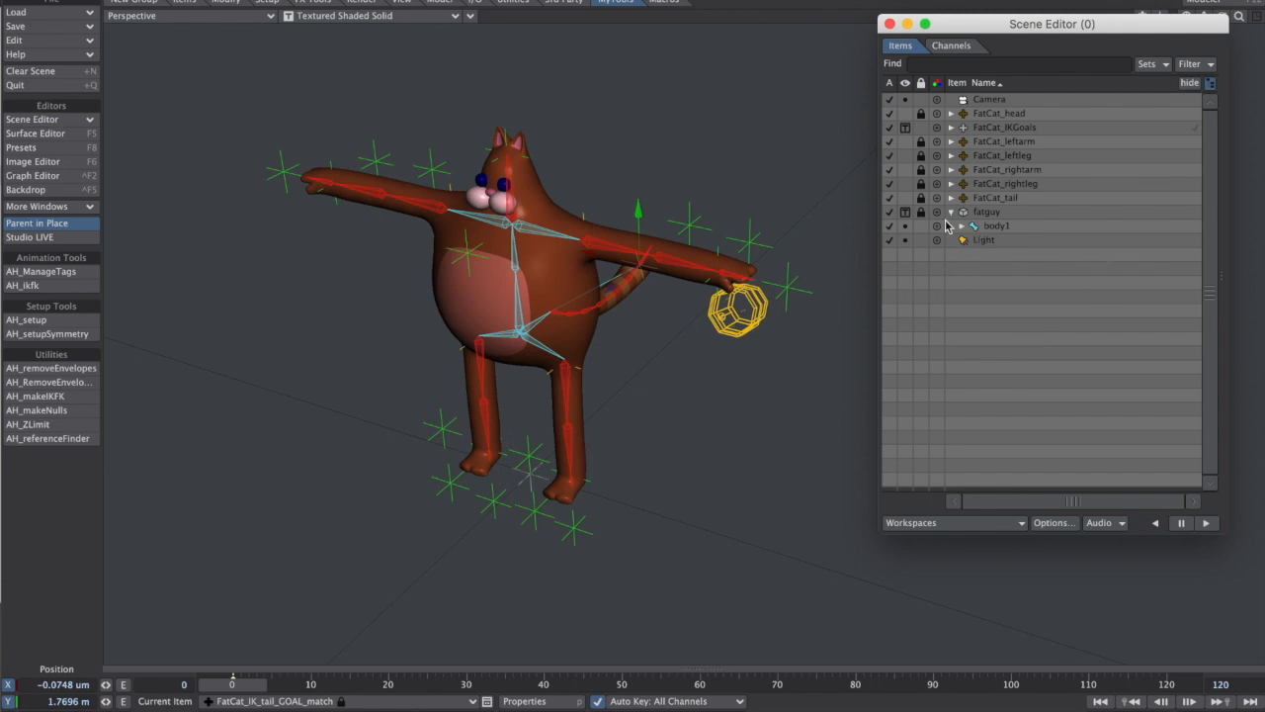
Collapse the FatCat_IKGoals hierarchy in the Scene Editor, and hide and lock the FatCat_IKGoals null.
click(953, 128)
click(953, 129)
click(911, 128)
click(892, 141)
click(995, 129)
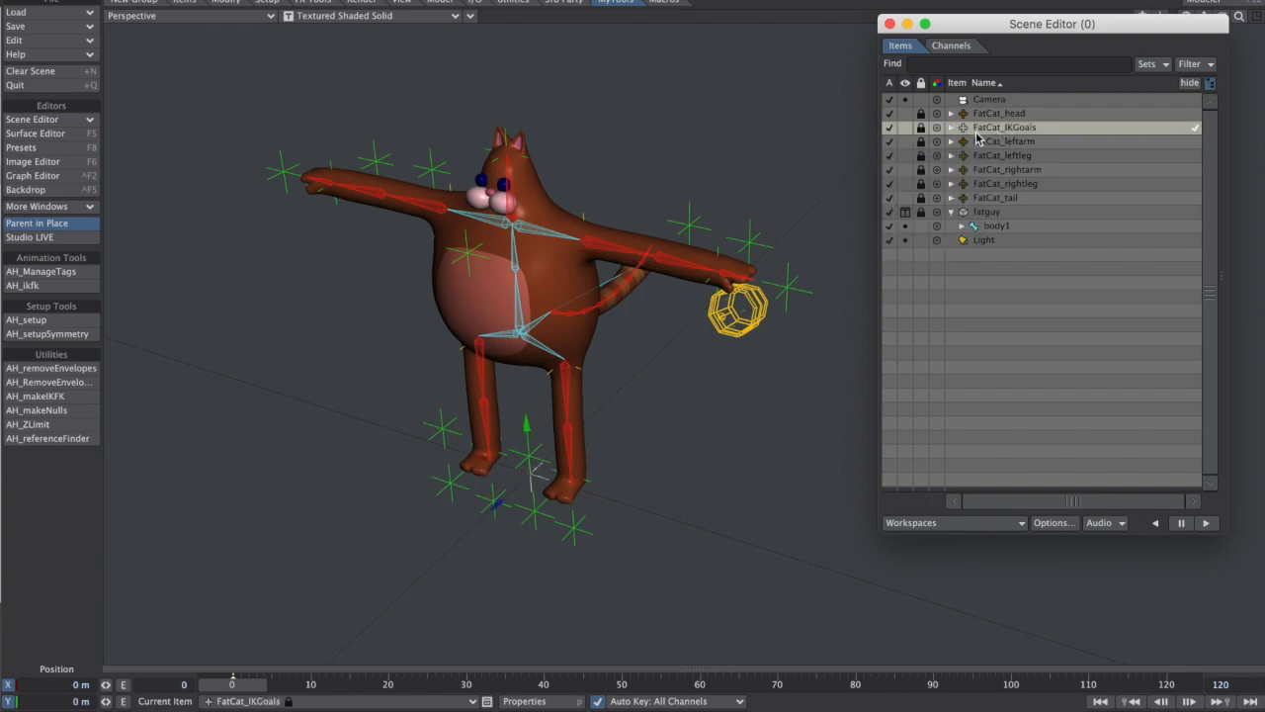
Expand the body1 bone and examine the FatCat_leftarm hierarchy in the Scene Editor, including its IK and switch base nulls.
click(1015, 114)
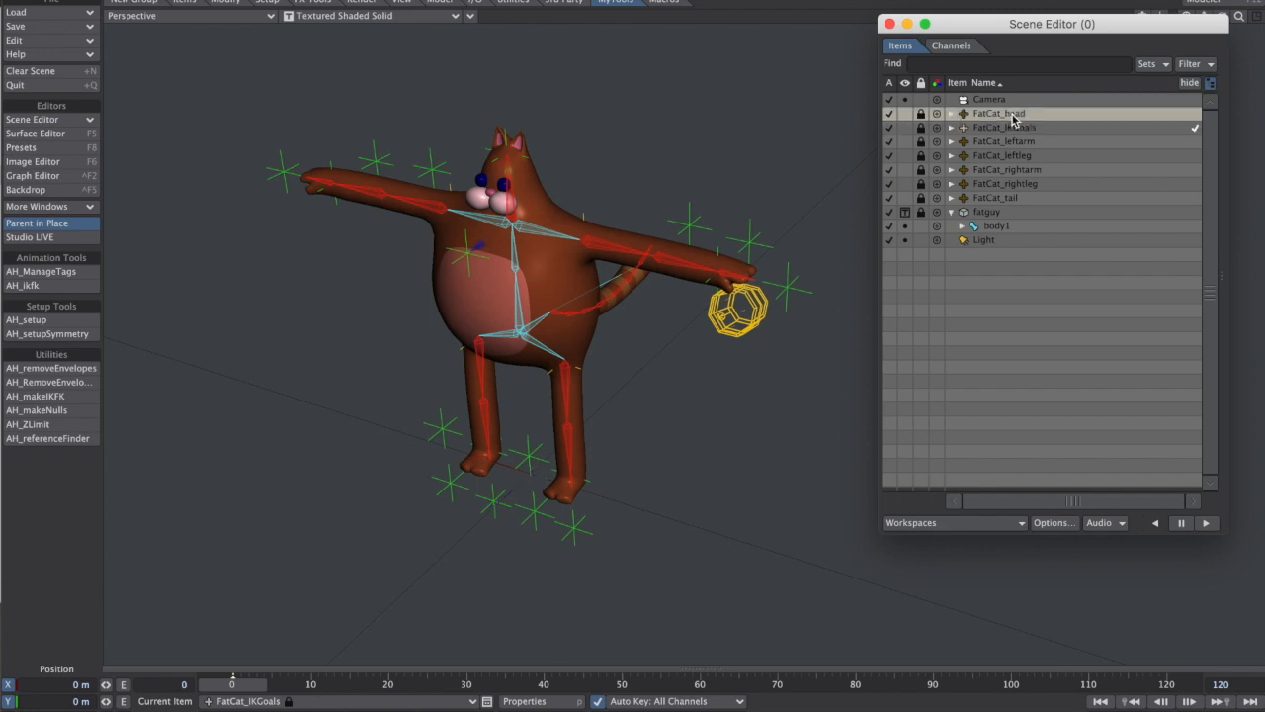
click(962, 226)
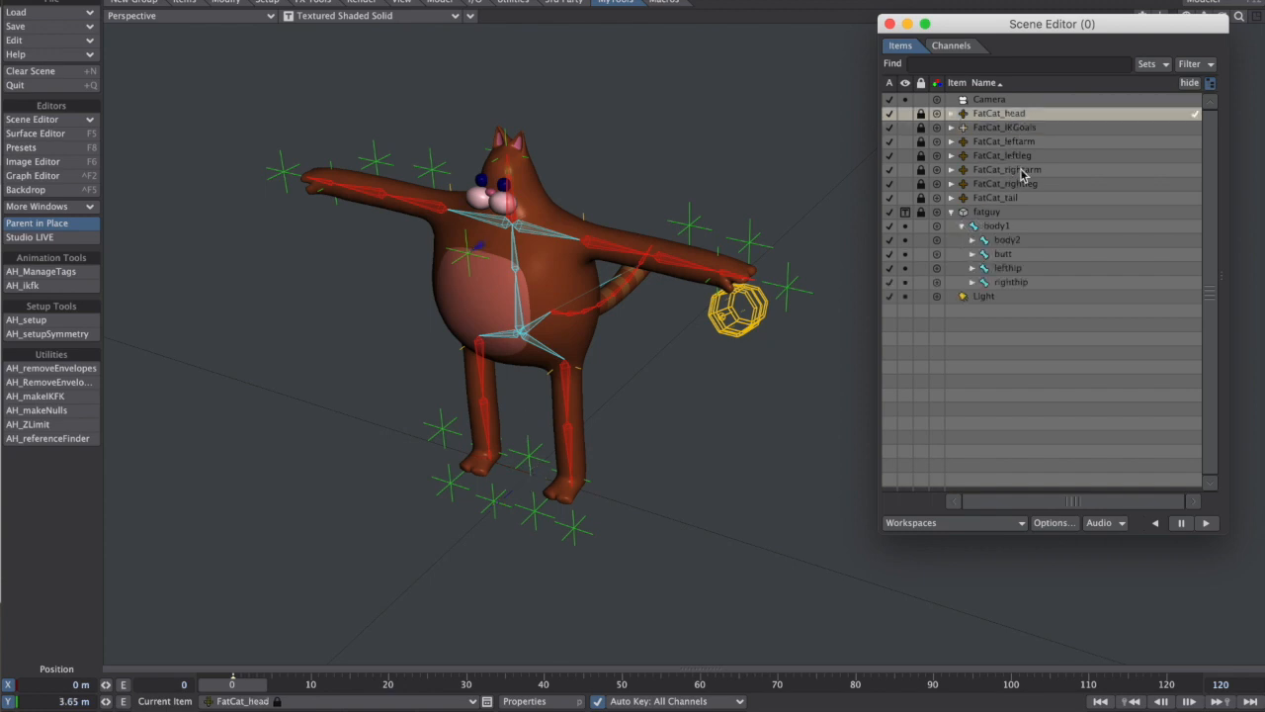
click(1008, 142)
click(952, 142)
click(962, 156)
click(973, 170)
click(984, 184)
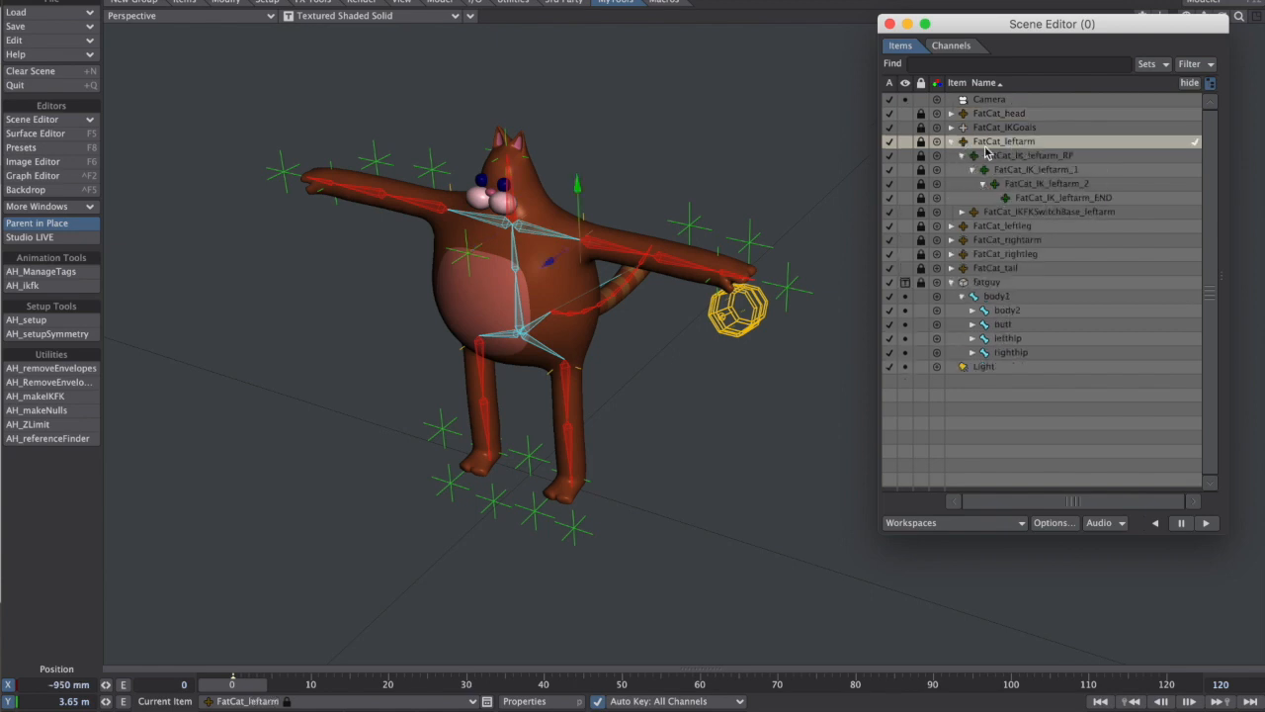
click(952, 141)
click(952, 142)
click(961, 211)
click(952, 141)
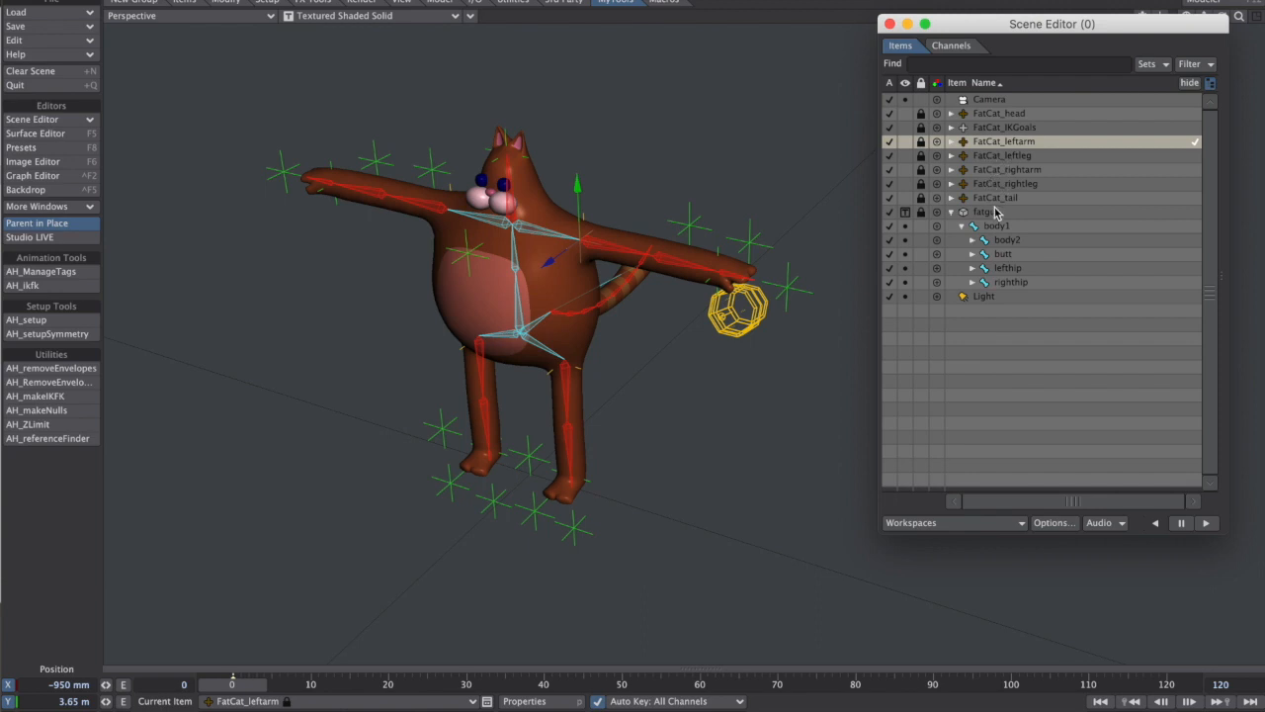
Parent FatCat_head under body2, FatCat_leftarm, FatCat_leftleg and FatCat_rightarm under their matching bones, and FatCat_rightleg under lefthip.
click(972, 240)
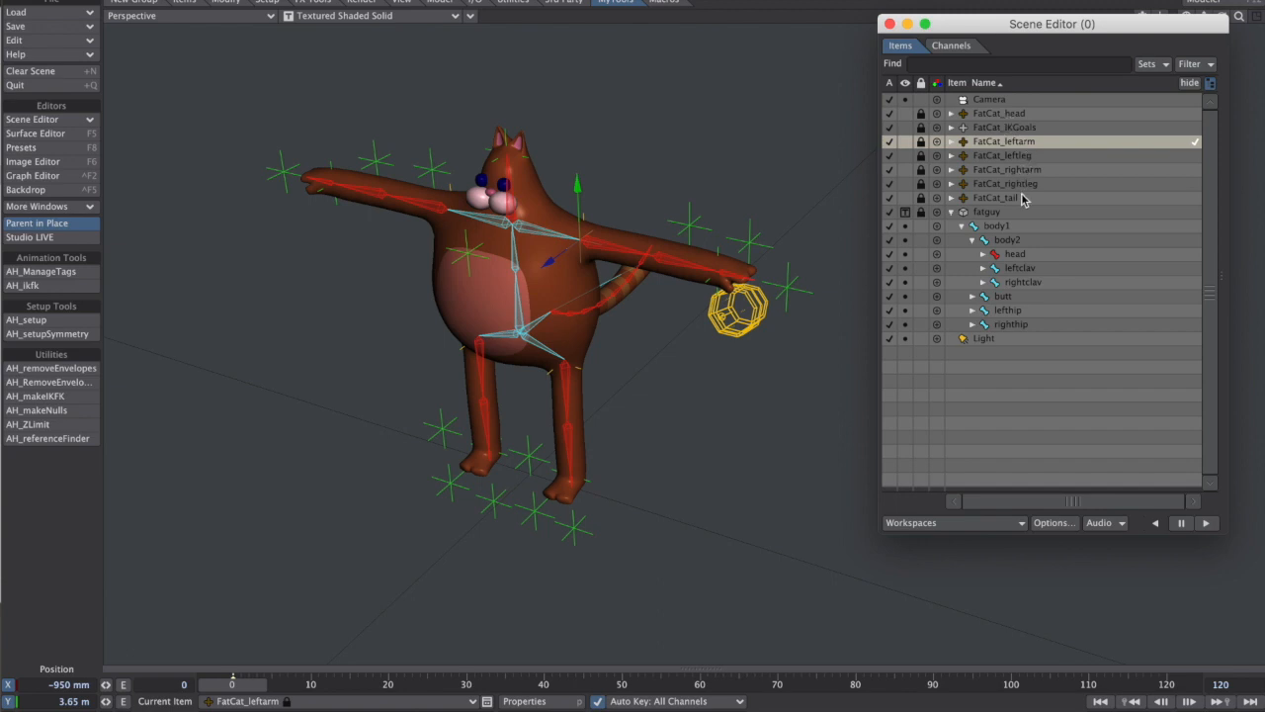
drag(1010, 116, 1025, 244)
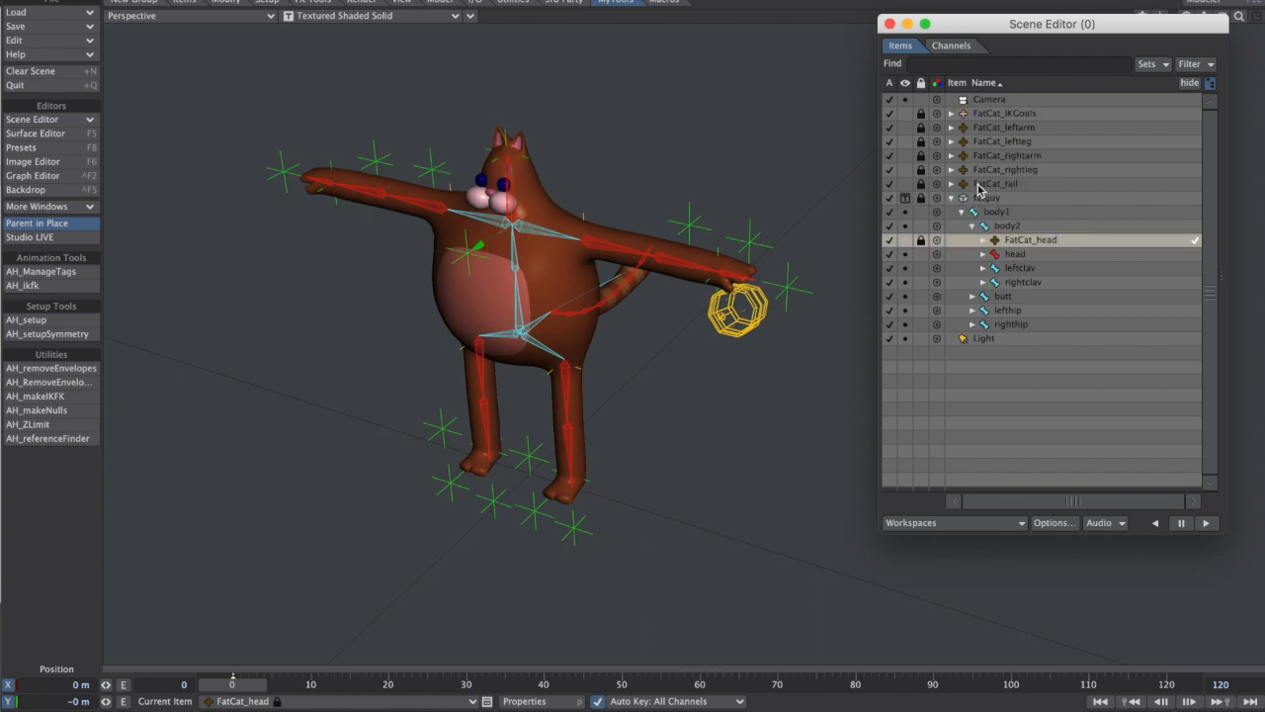
drag(1013, 132, 1011, 297)
drag(1026, 130, 1023, 280)
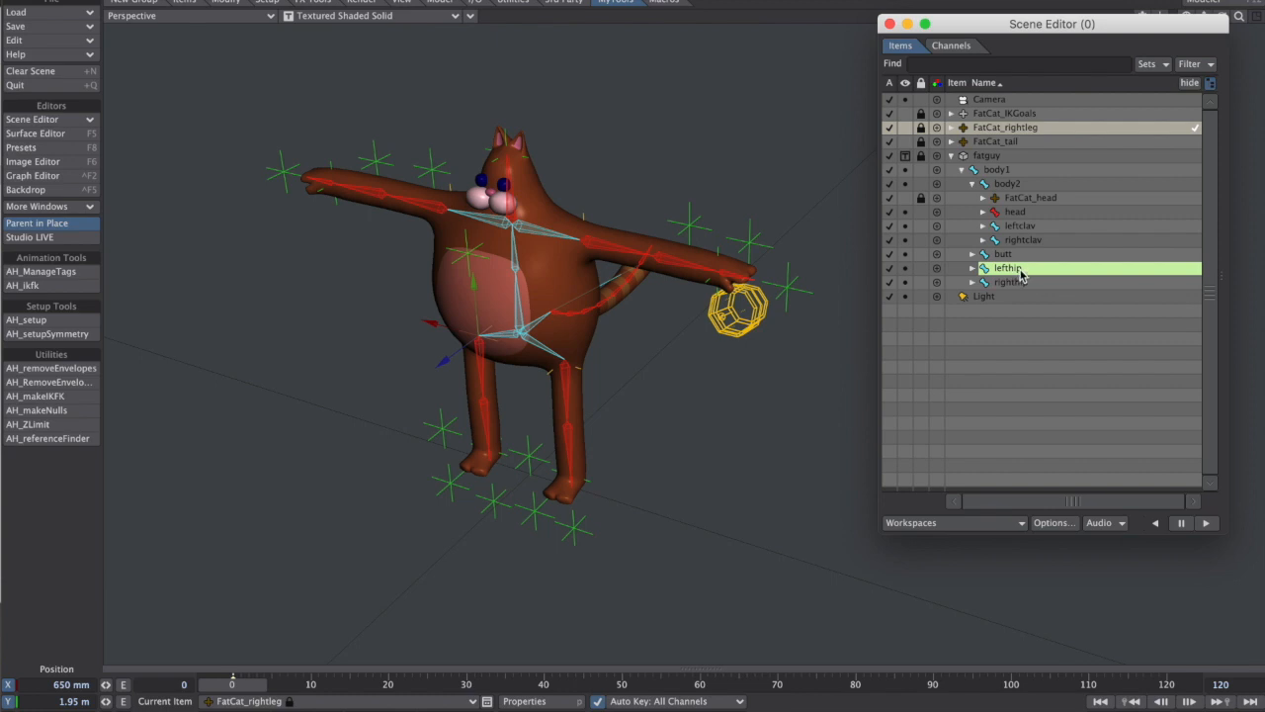
drag(1018, 274, 1018, 273)
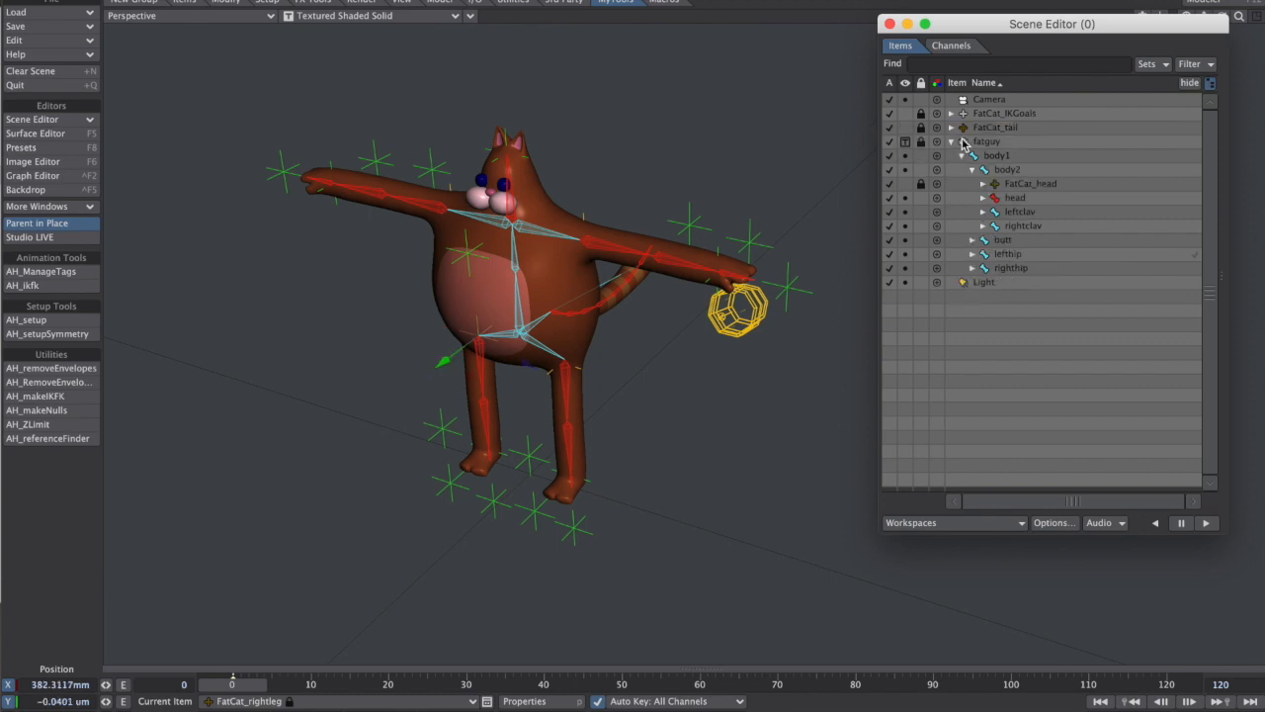
Parent the FatCat_tail null under the butt bone and collapse the fatguy hierarchy in the Scene Editor.
click(992, 128)
drag(1005, 131, 1016, 247)
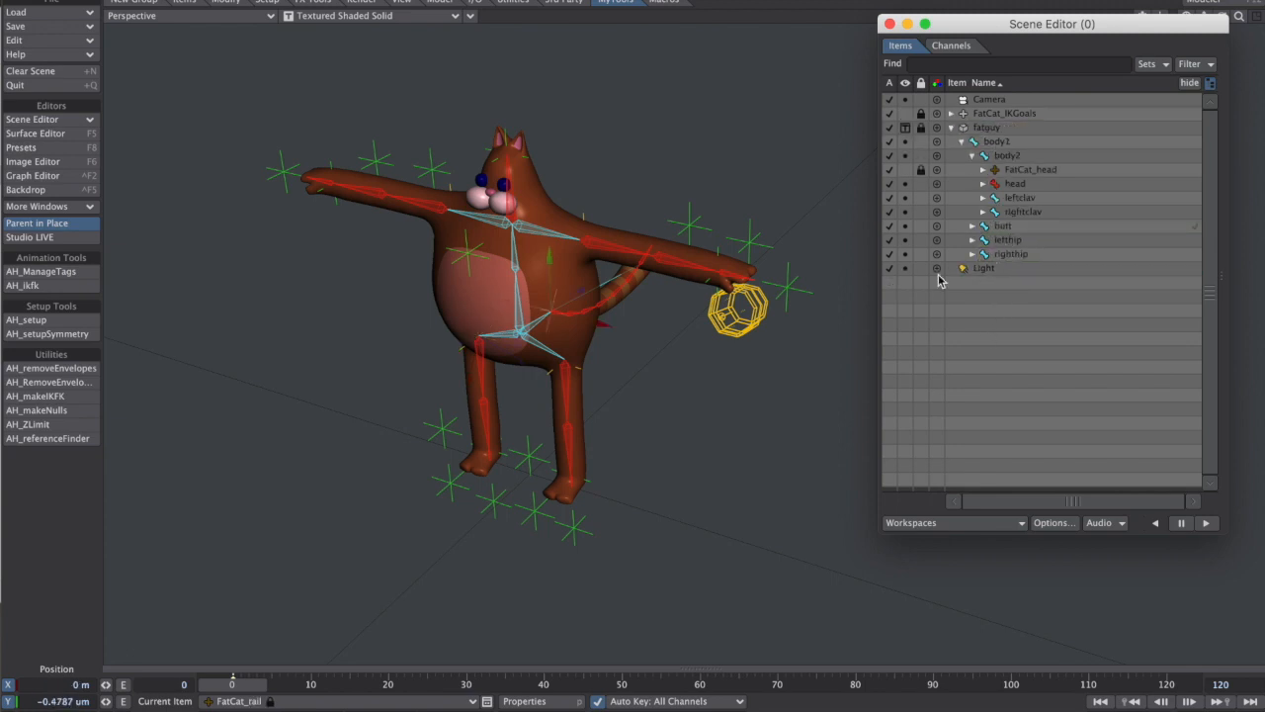
click(952, 128)
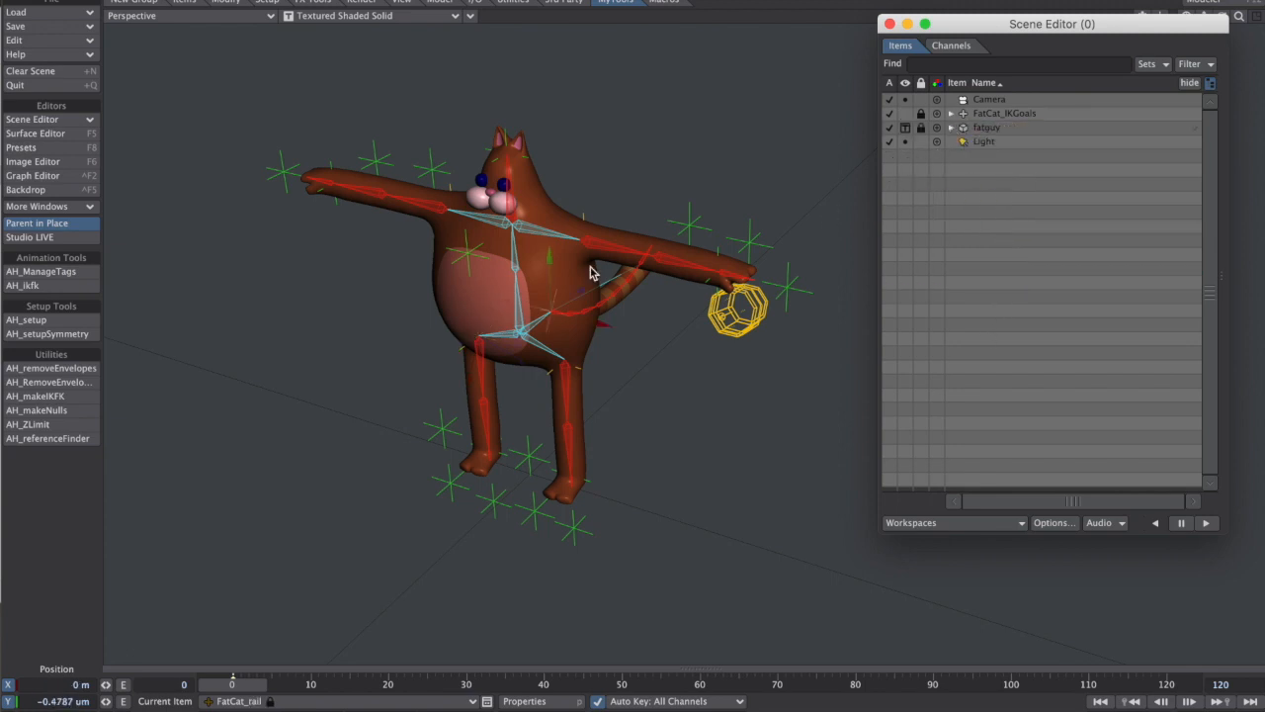
Test the reparented rig by moving the body1 bone, and undo the move.
click(523, 314)
click(522, 329)
alt+drag(554, 365, 686, 292)
alt+drag(540, 286, 502, 348)
drag(504, 274, 505, 313)
key(ctrl+z)
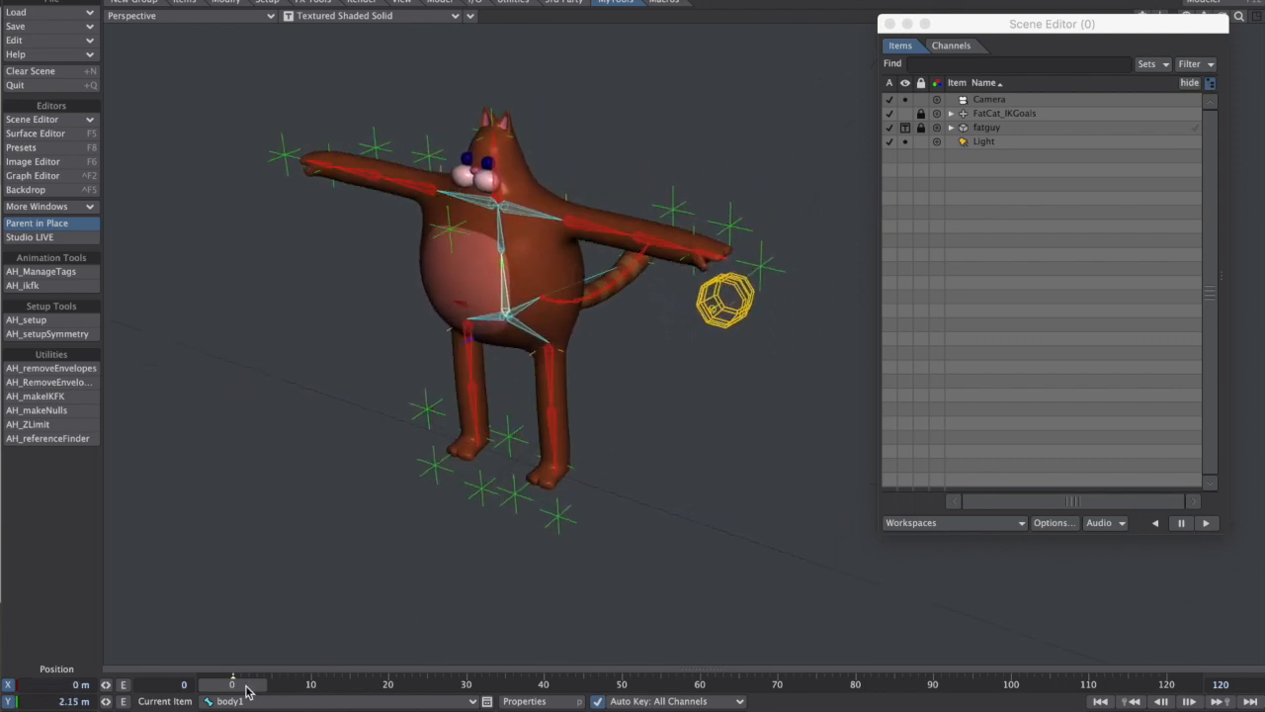
Open ikfkMaster from the right arm and, at frame 30, lower its IK goal to about X 1.88 m, Y 2.34 m.
click(370, 161)
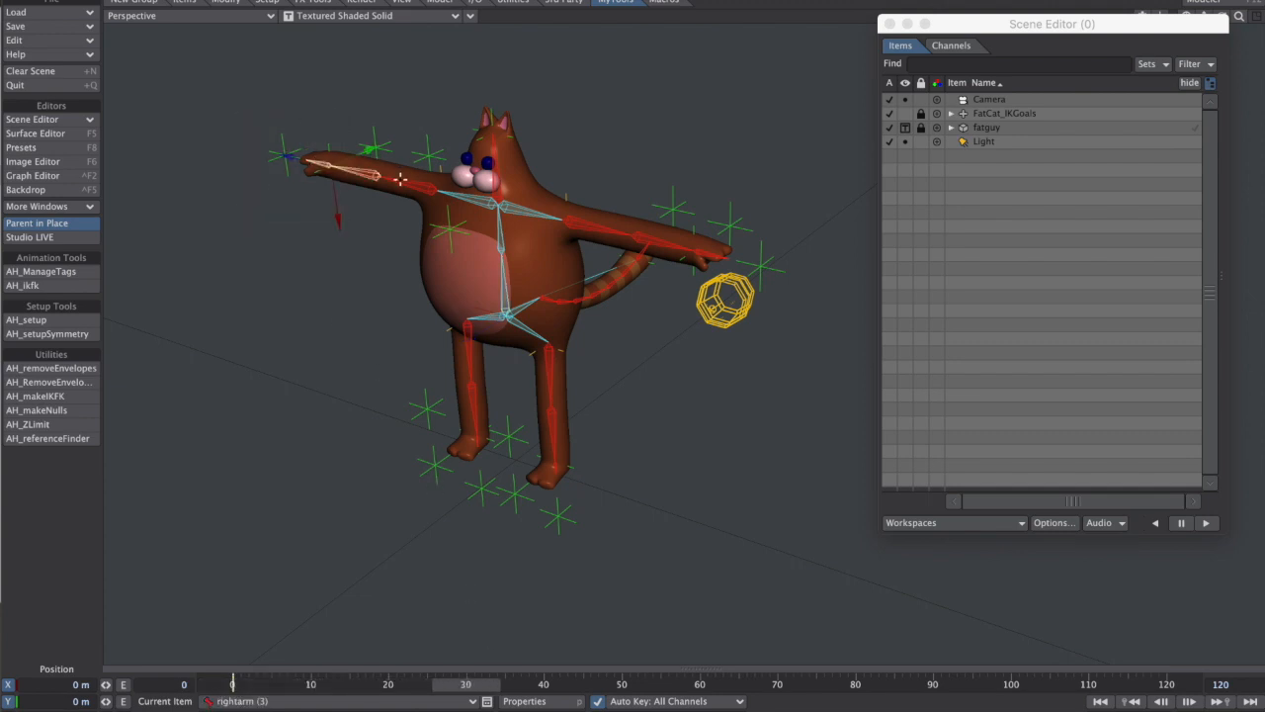
click(52, 286)
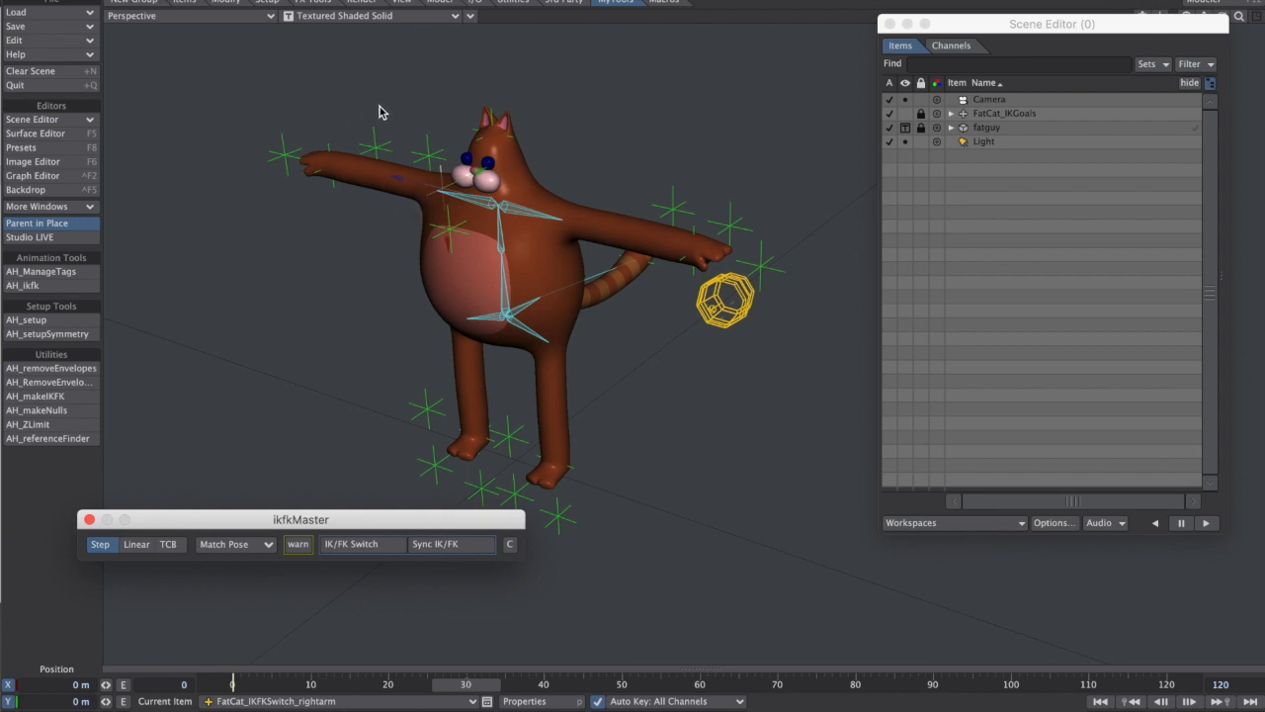
click(283, 156)
drag(329, 107, 377, 372)
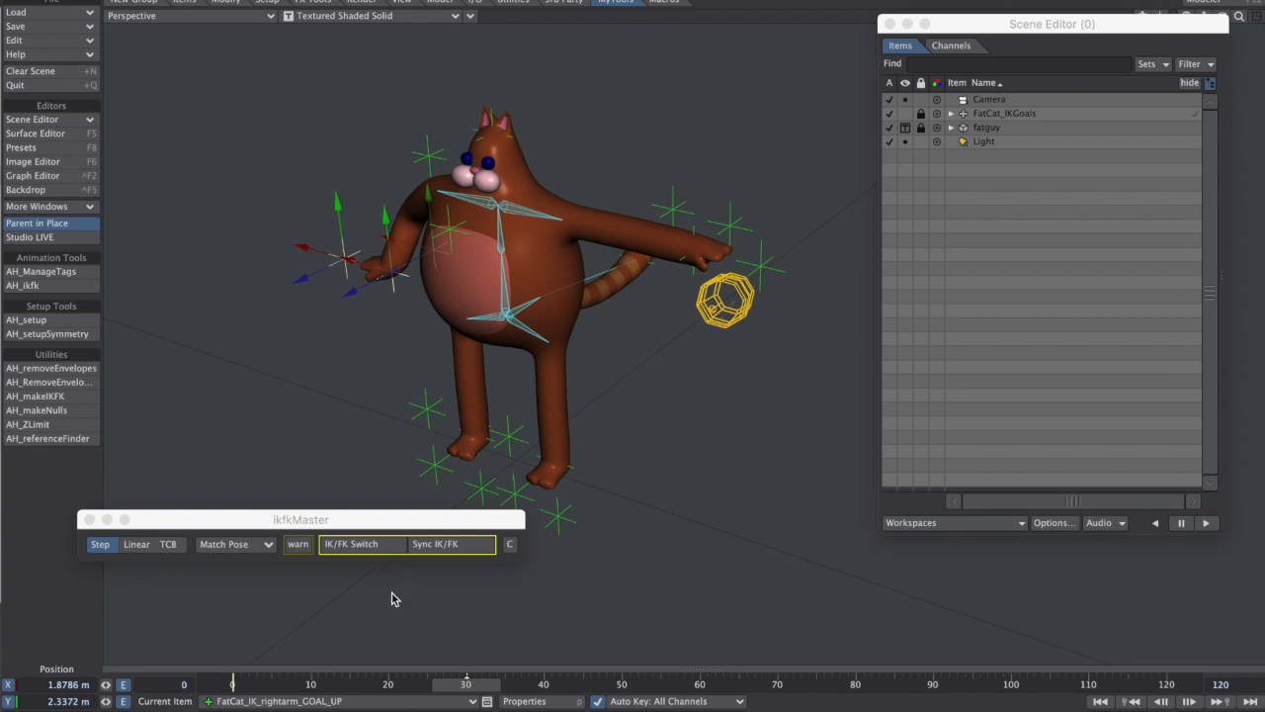
Run the IK/FK Switch for the right arm at frame 30 and scrub back to frame 0 to check the motion.
click(368, 549)
click(372, 549)
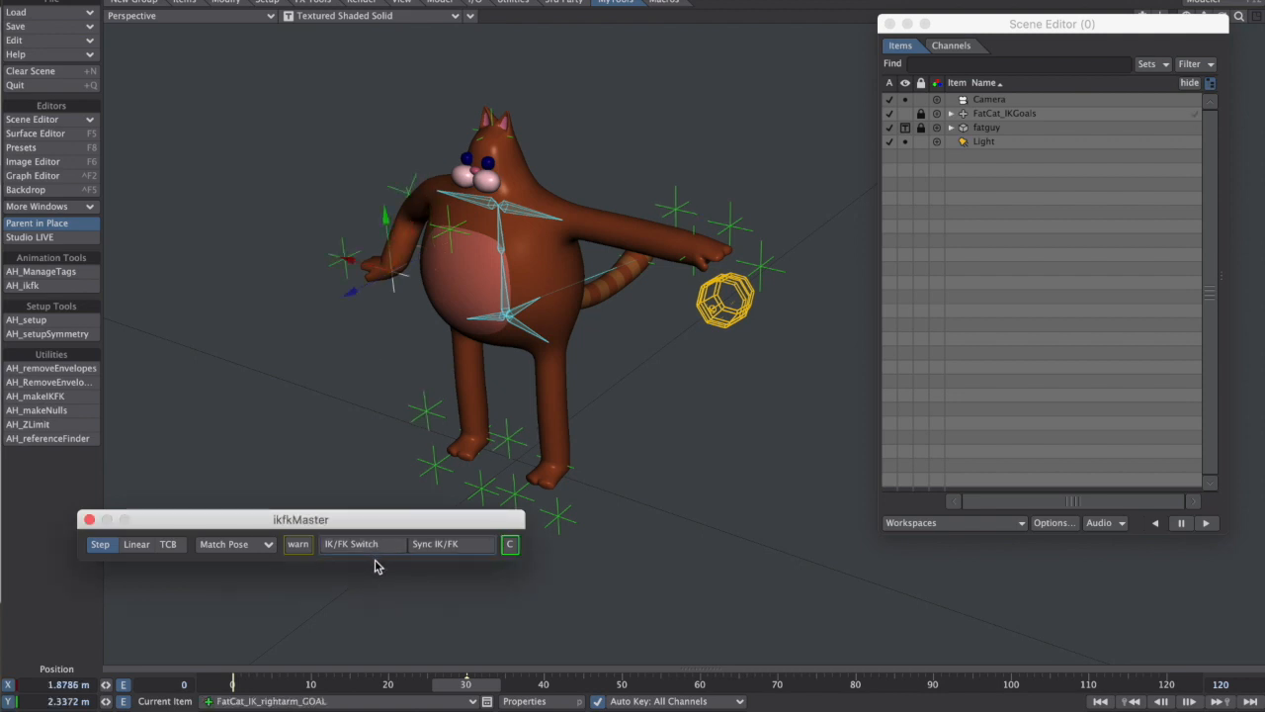
drag(484, 690, 249, 687)
alt+drag(755, 325, 474, 339)
mouse_move(234, 684)
mouse_down()
mouse_move(622, 684)
mouse_move(232, 684)
mouse_up()
alt+drag(263, 398, 708, 206)
drag(1013, 23, 1009, 34)
alt+drag(688, 409, 616, 324)
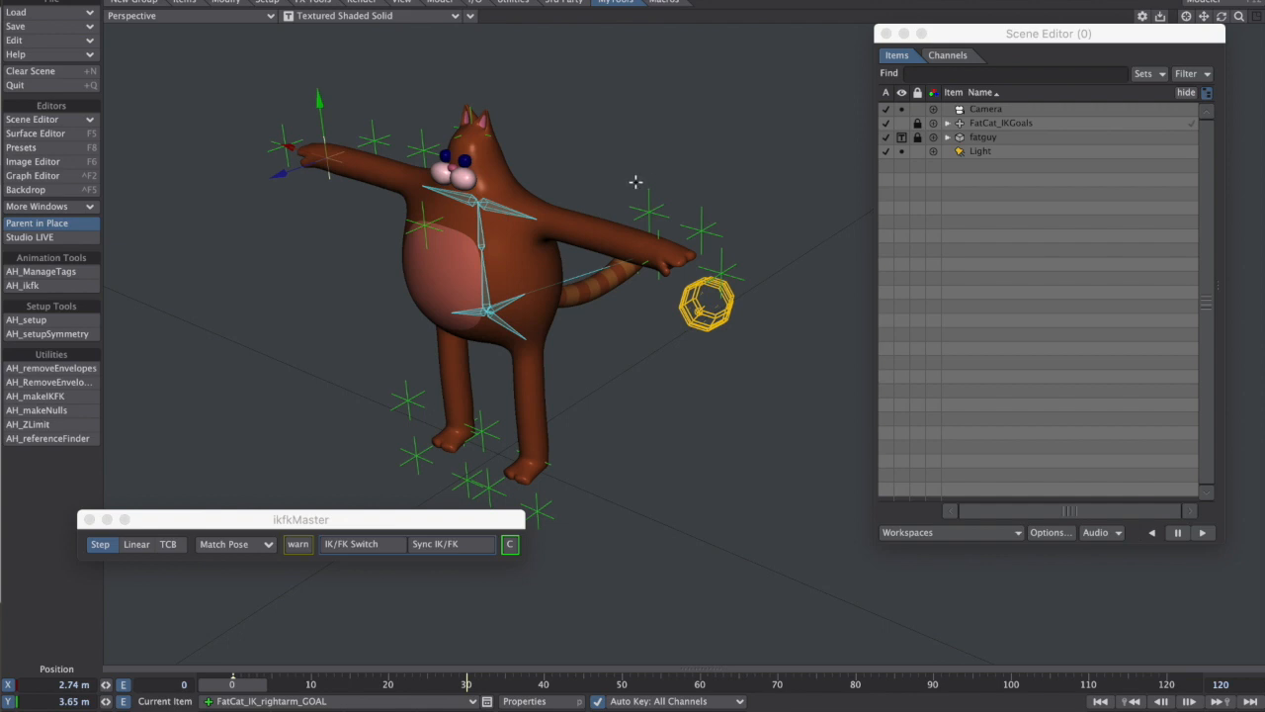
Switch to Safari and open the makeIKFK script's documentation page from the tagMaster page.
key(super+Tab)
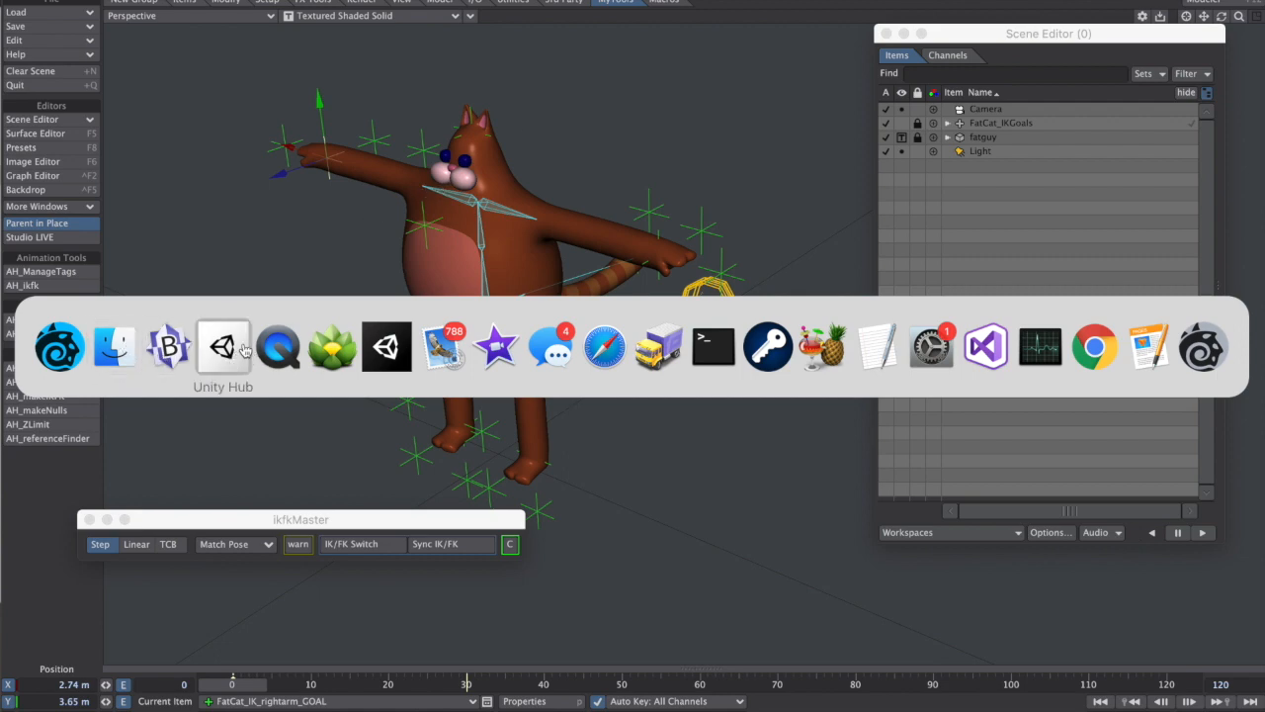
click(613, 348)
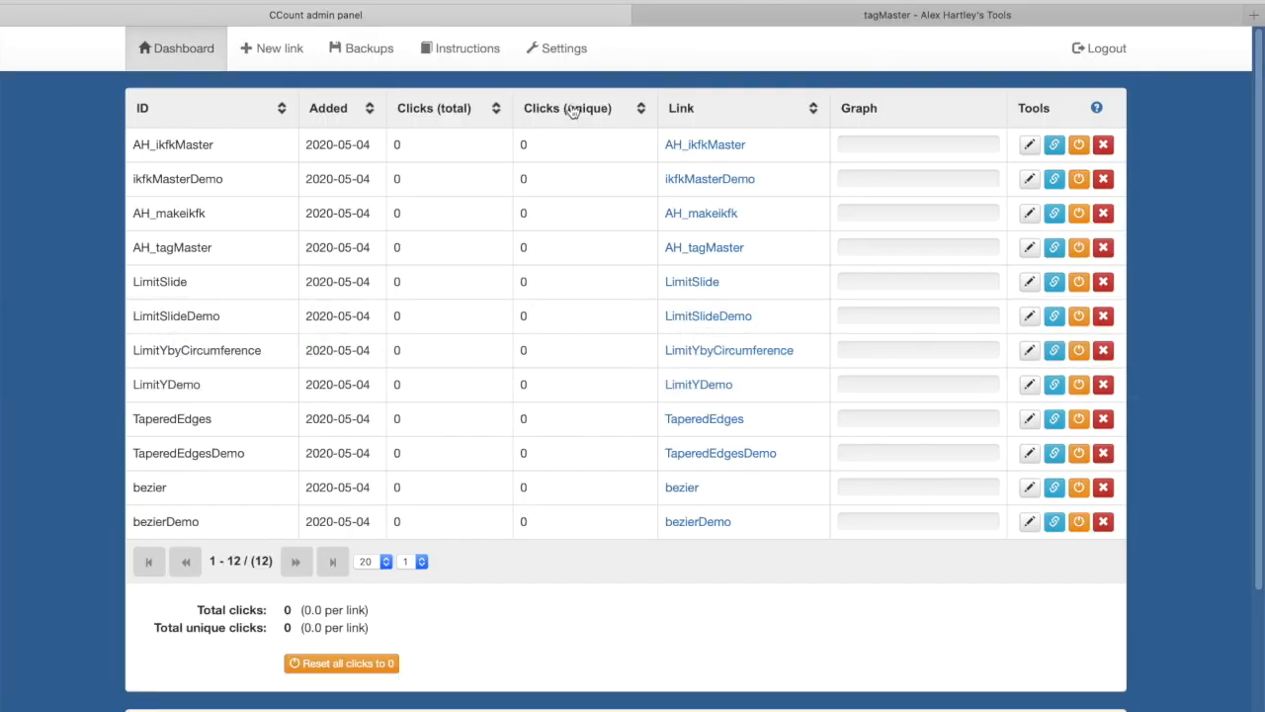
click(839, 15)
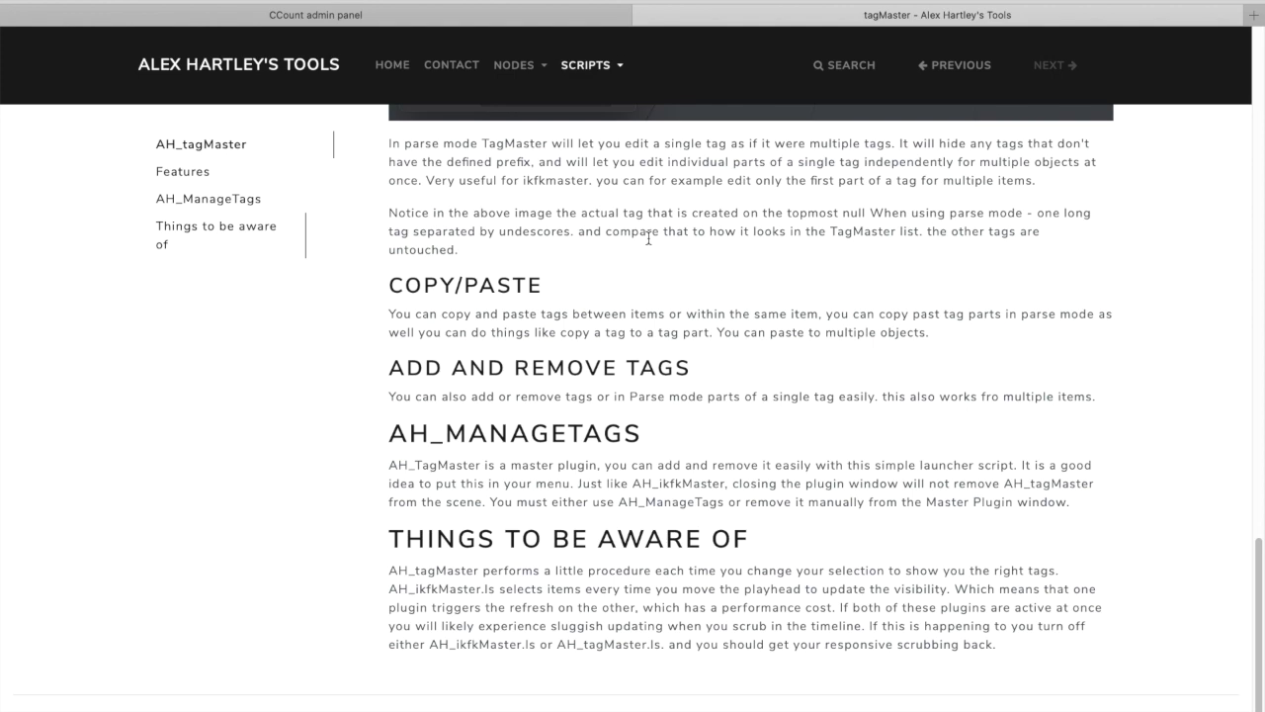
scroll(916, 314, up, 20)
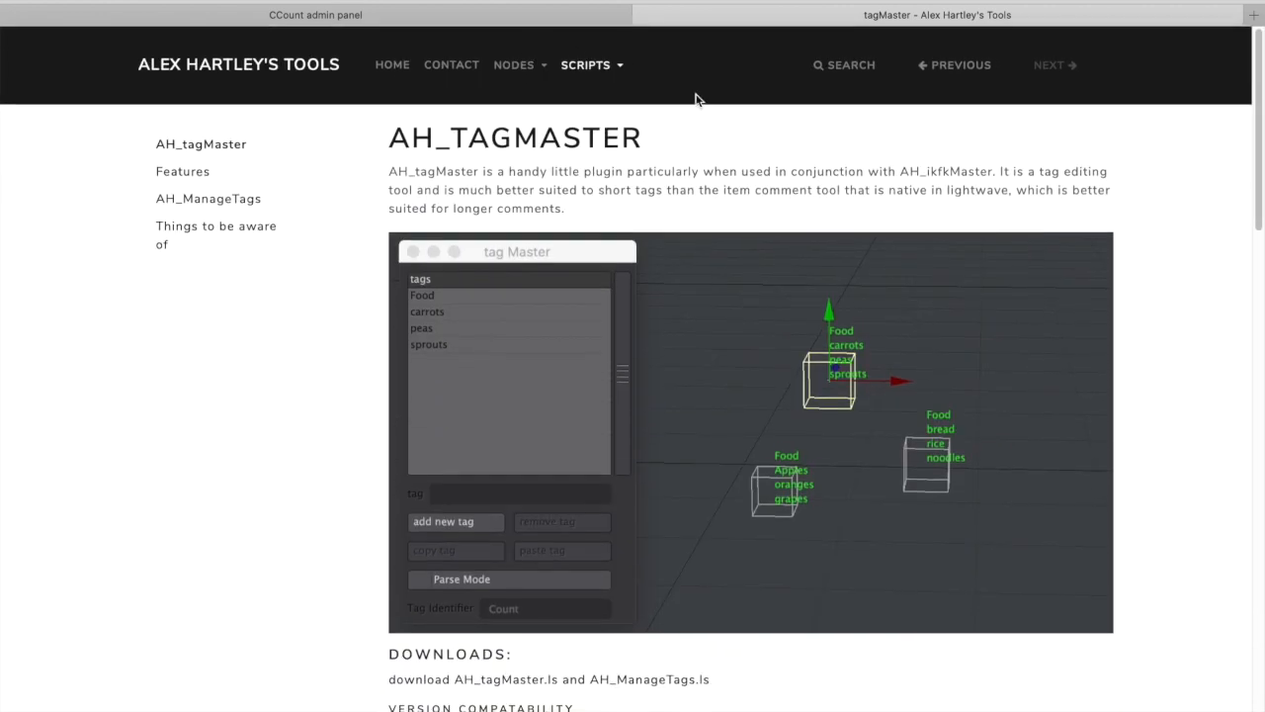
click(585, 69)
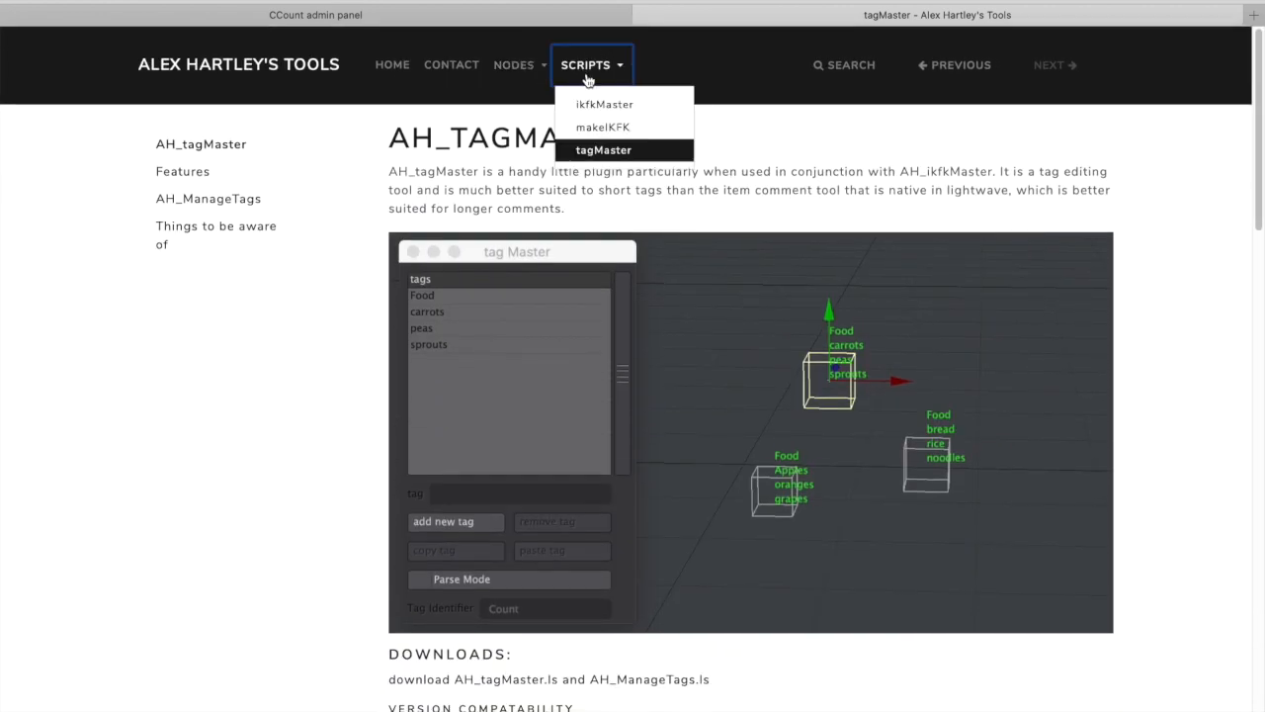
click(618, 132)
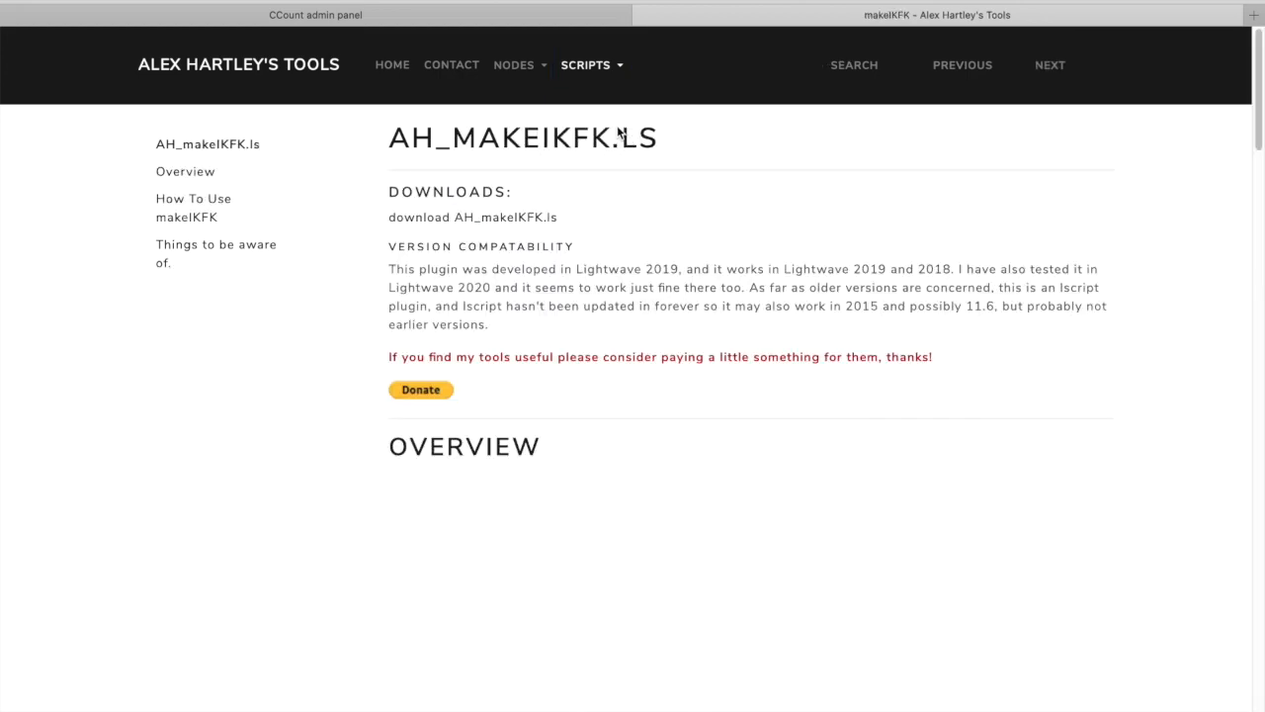
Read through the makeIKFK documentation, from the download and overview sections to the setup instructions and things to be aware of.
scroll(678, 411, down, 3)
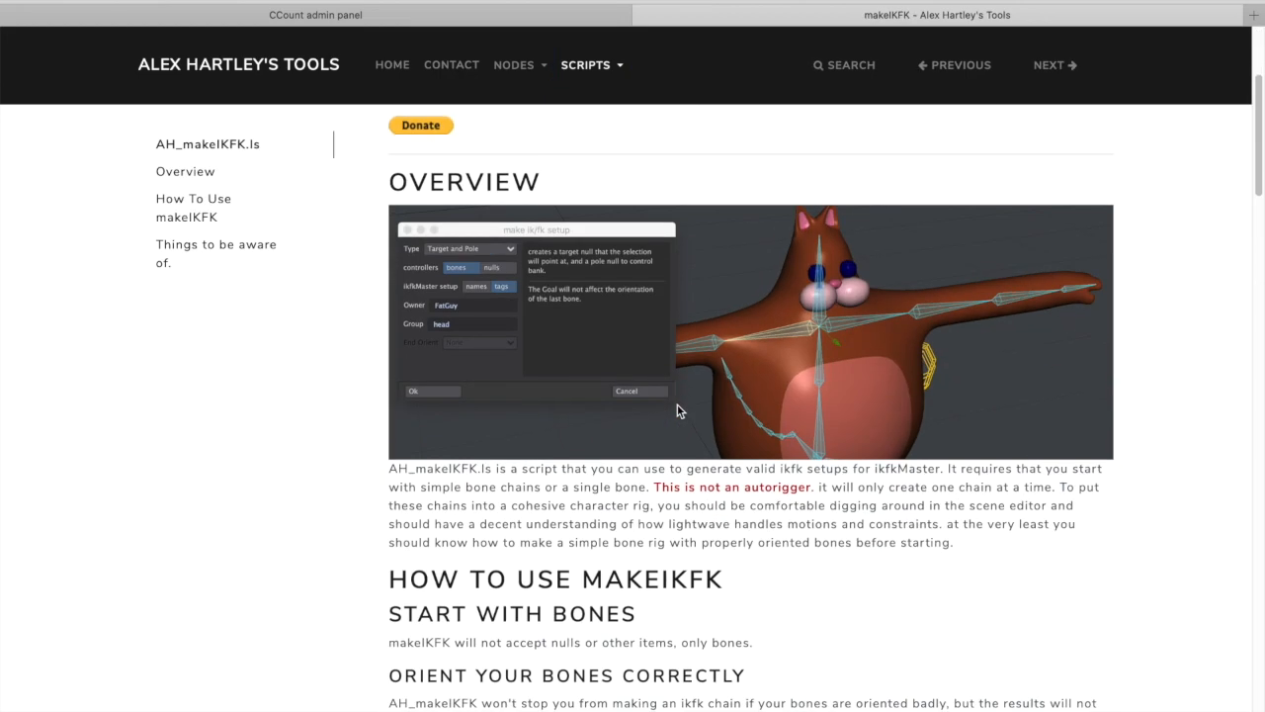
scroll(820, 296, up, 3)
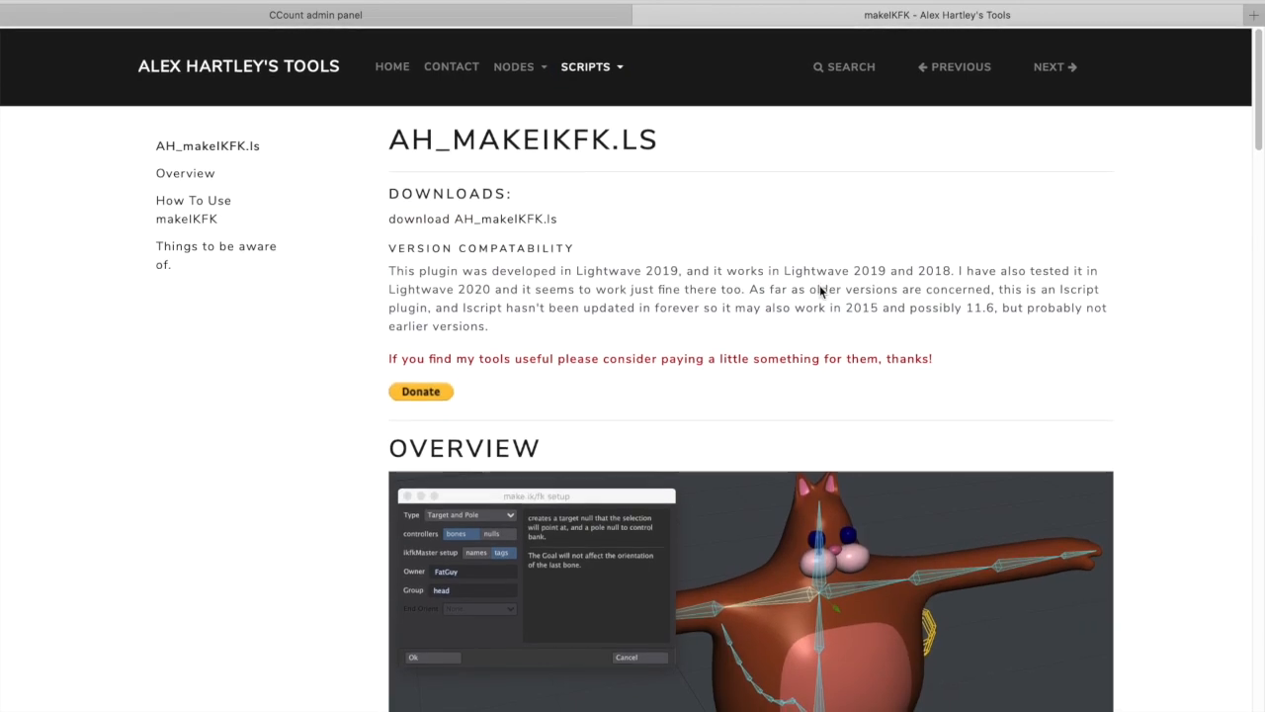
scroll(835, 383, down, 10)
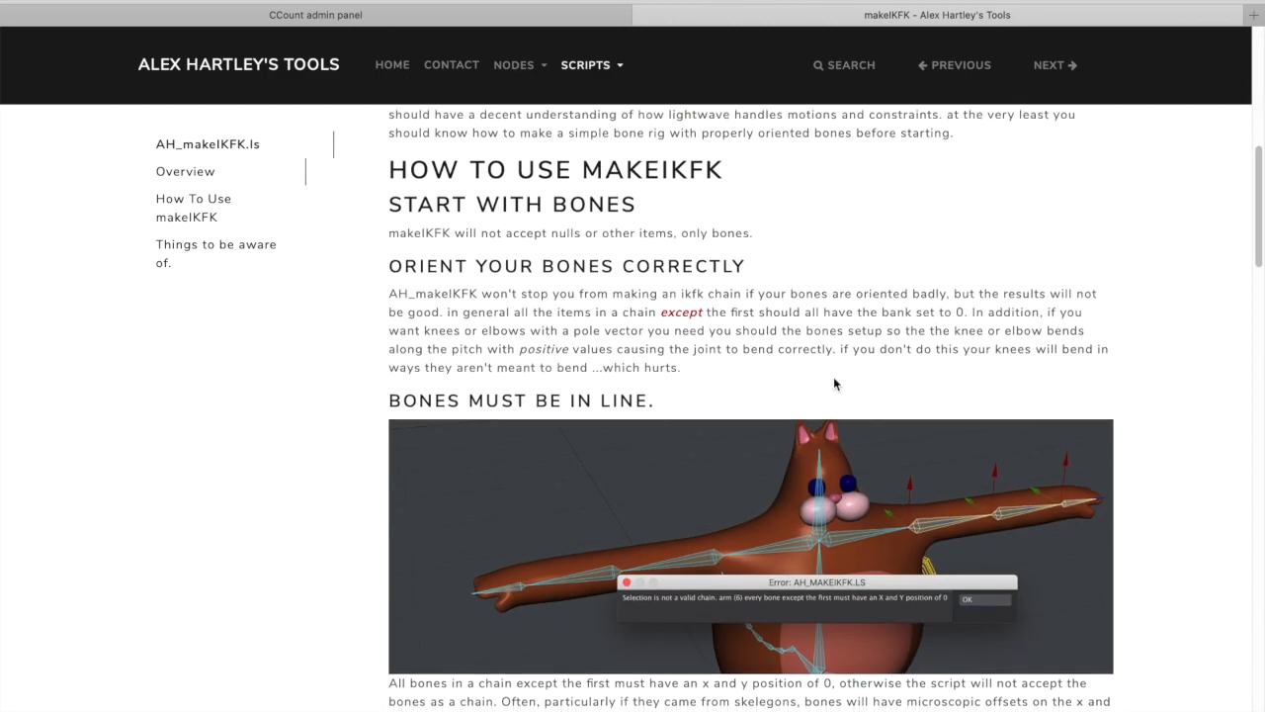
scroll(836, 384, down, 2)
scroll(833, 384, down, 6)
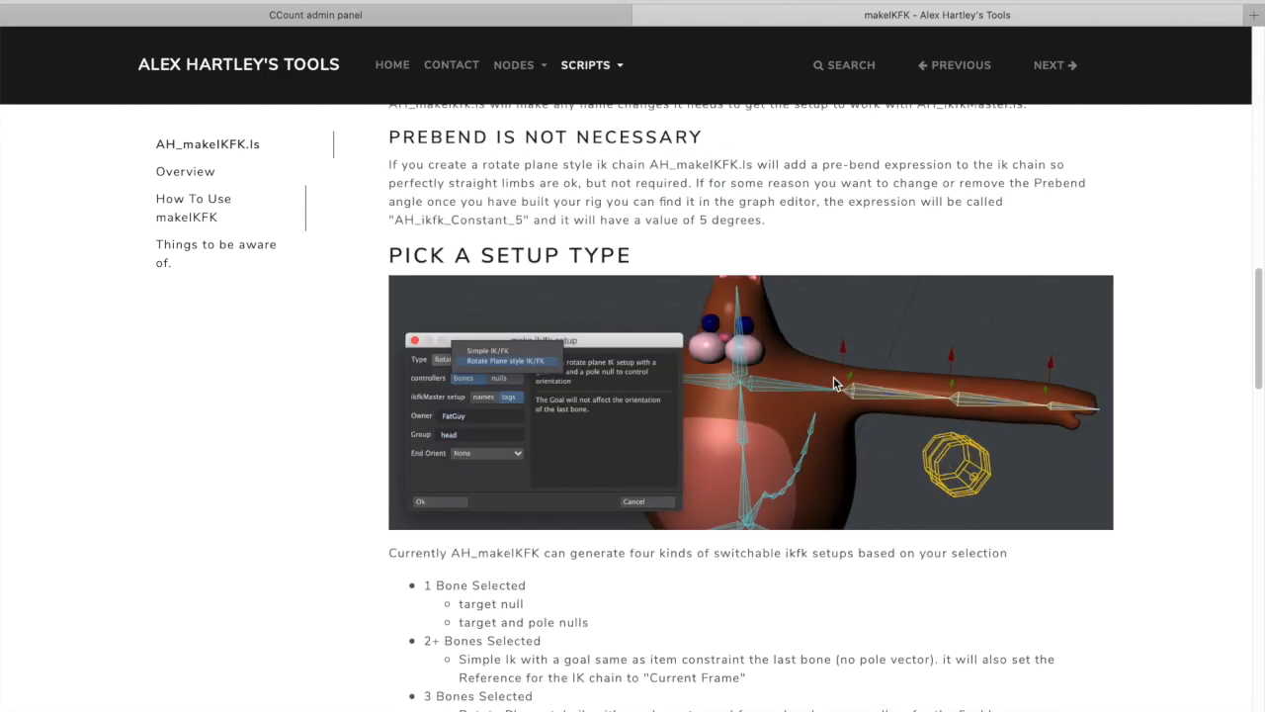
scroll(833, 383, down, 8)
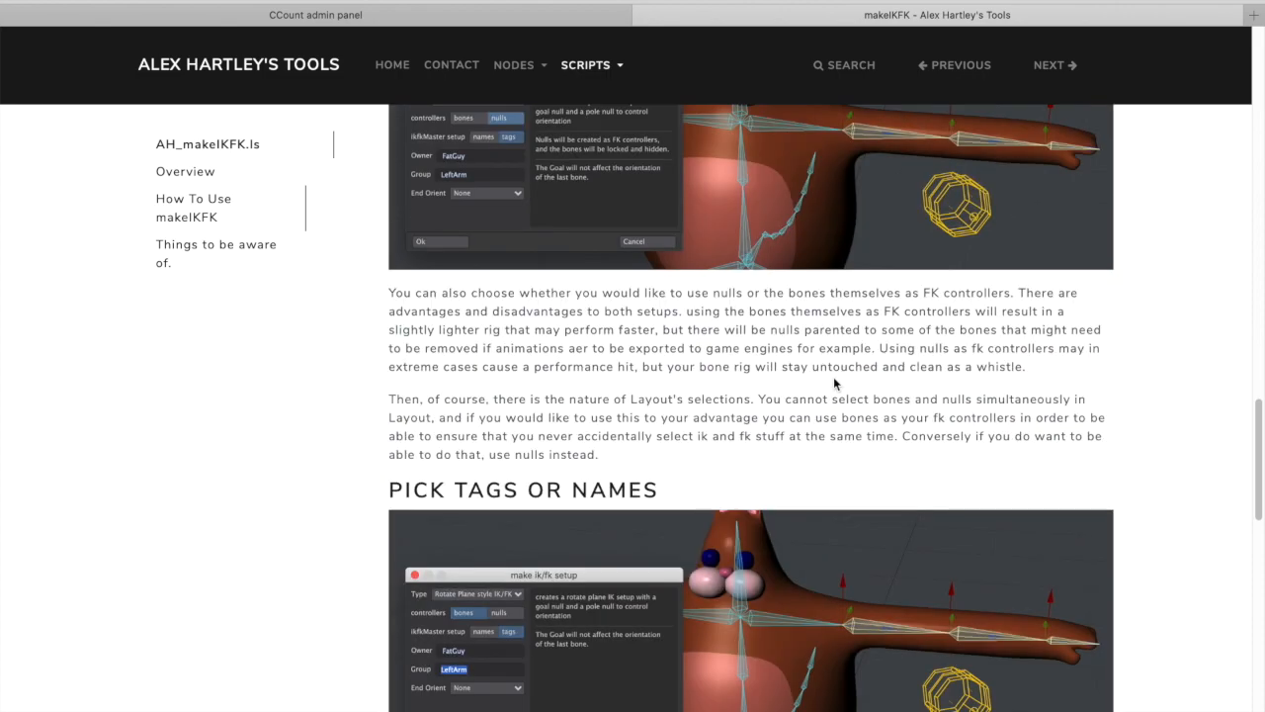
scroll(833, 379, down, 12)
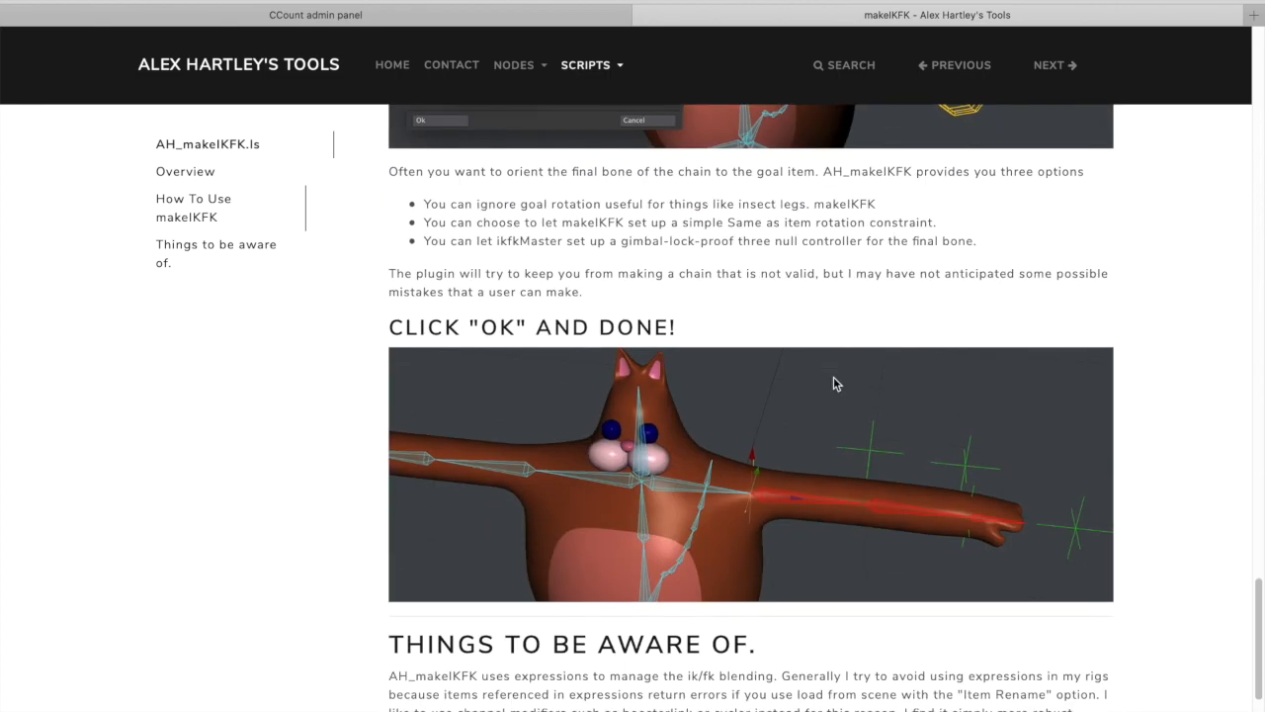
scroll(949, 539, down, 2)
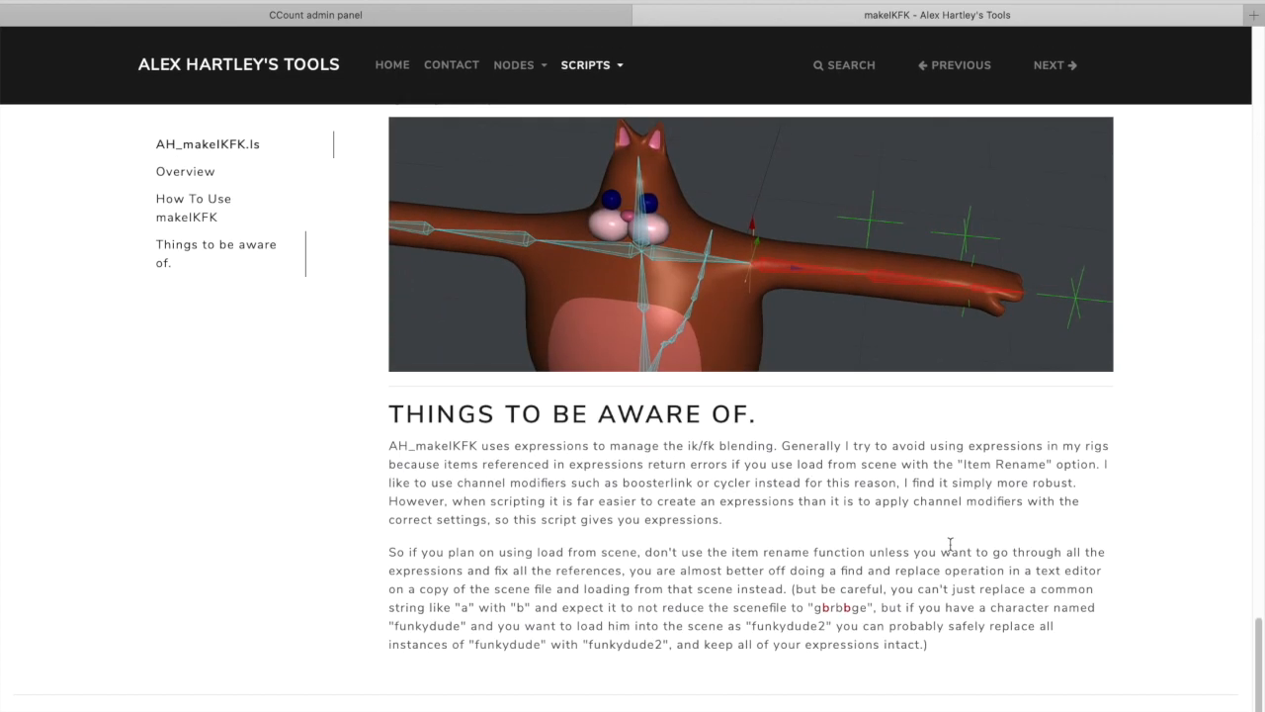
scroll(946, 380, up, 2)
scroll(947, 381, down, 2)
scroll(797, 311, up, 8)
scroll(797, 285, down, 3)
scroll(798, 288, up, 3)
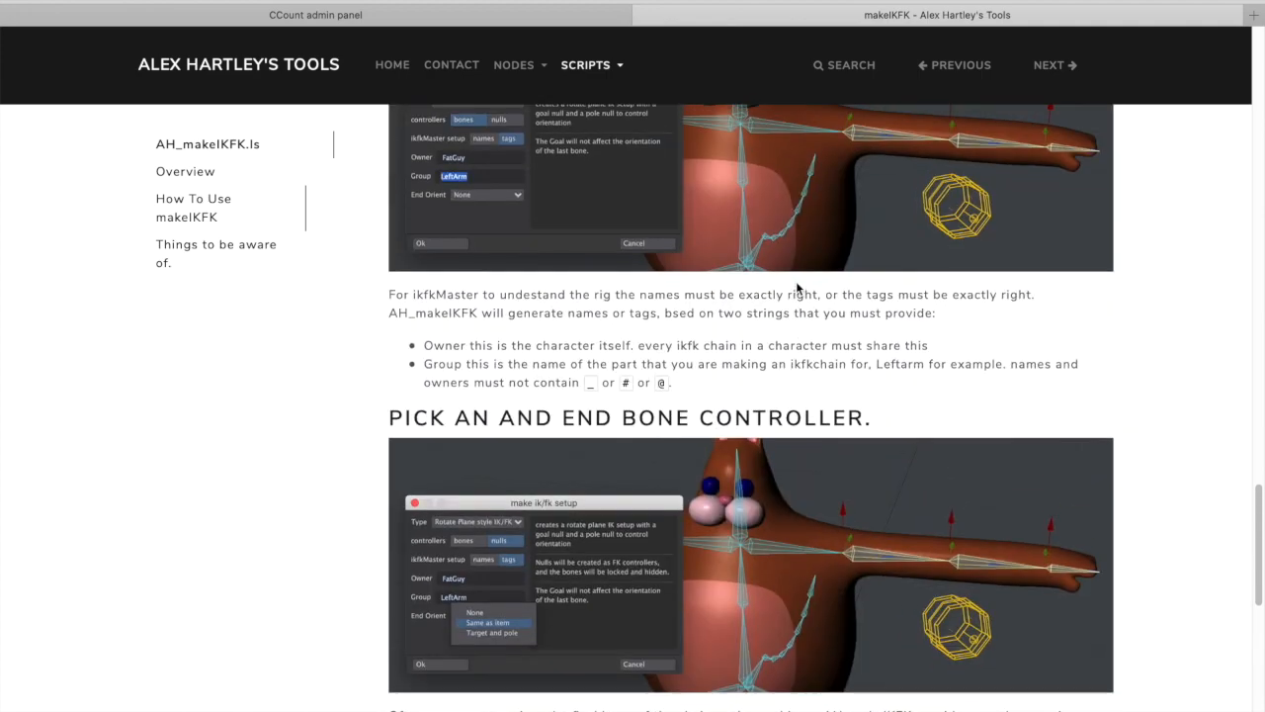
scroll(797, 285, up, 10)
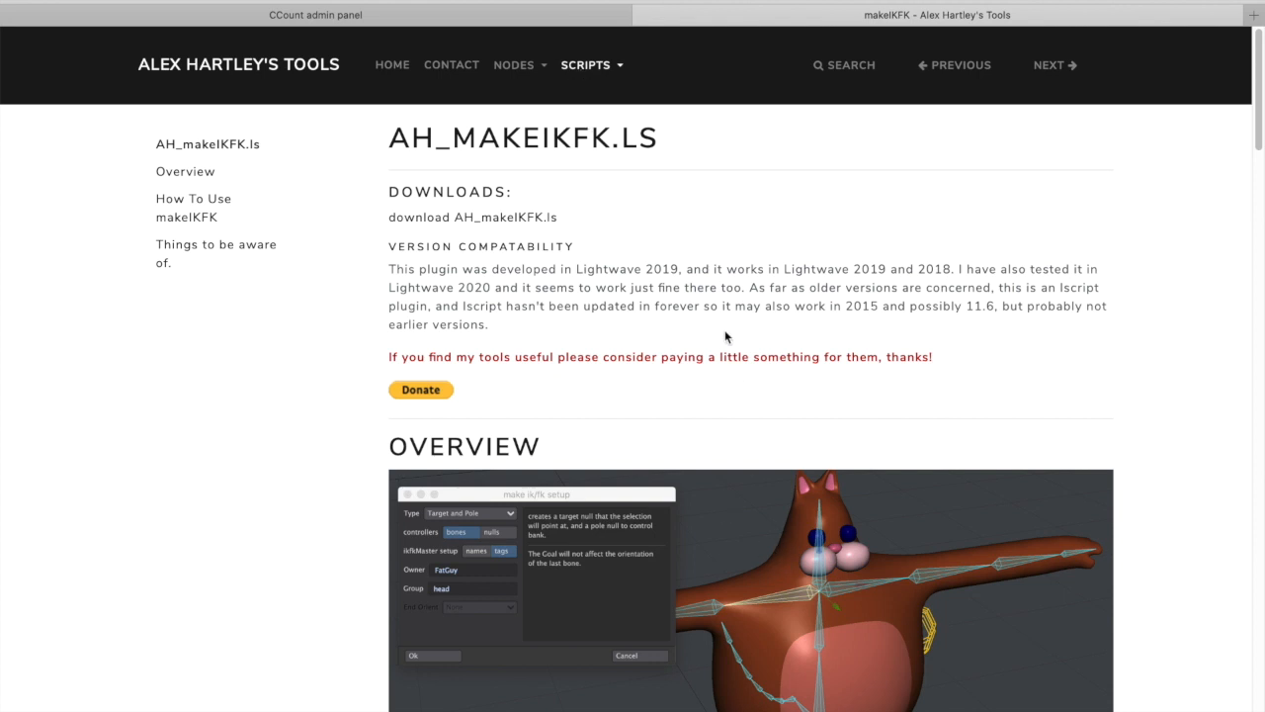
scroll(722, 390, down, 10)
scroll(721, 389, up, 10)
scroll(1002, 514, down, 2)
scroll(988, 514, up, 2)
scroll(950, 514, down, 4)
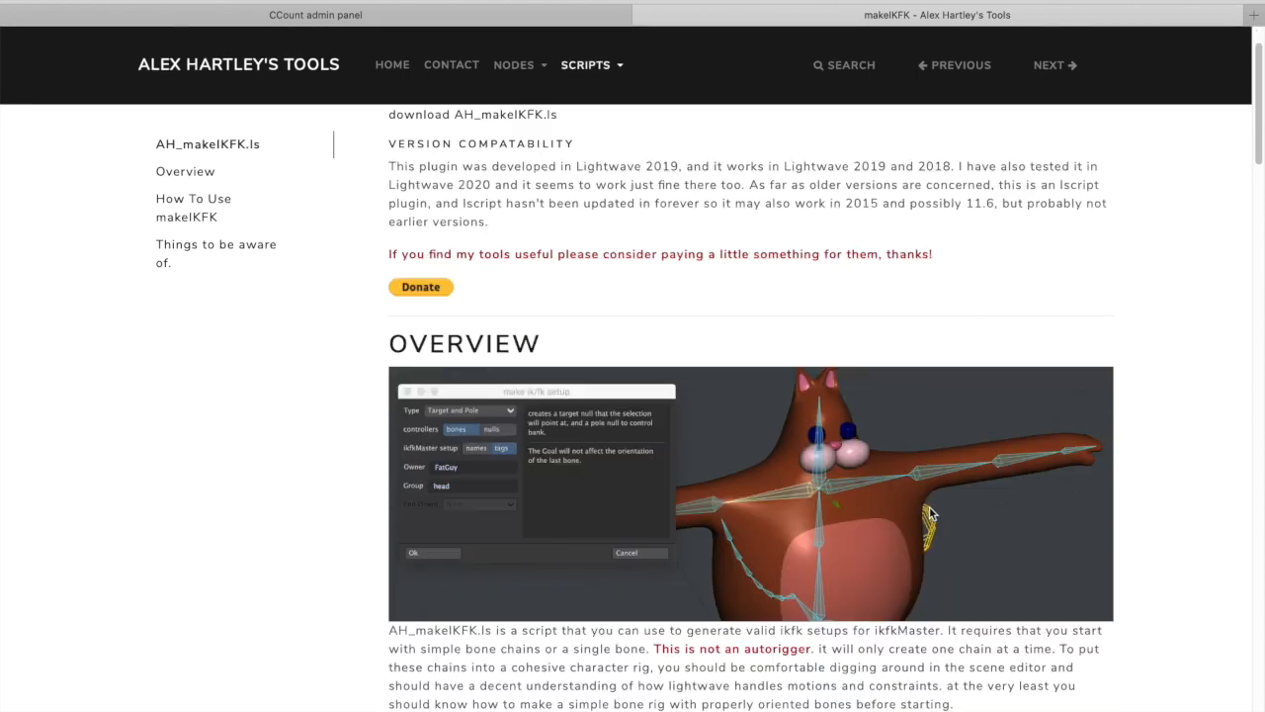
scroll(929, 513, up, 4)
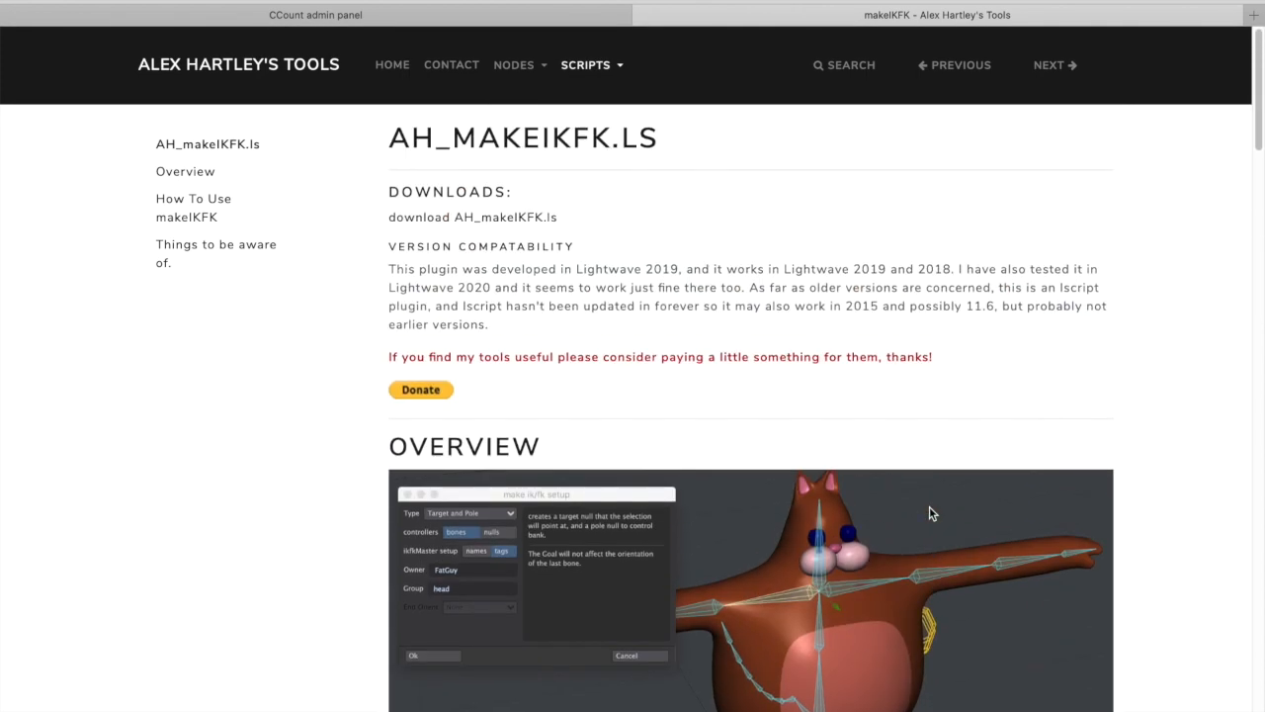
Open the tagMaster documentation page and skim its parse mode and copy/paste sections.
click(619, 70)
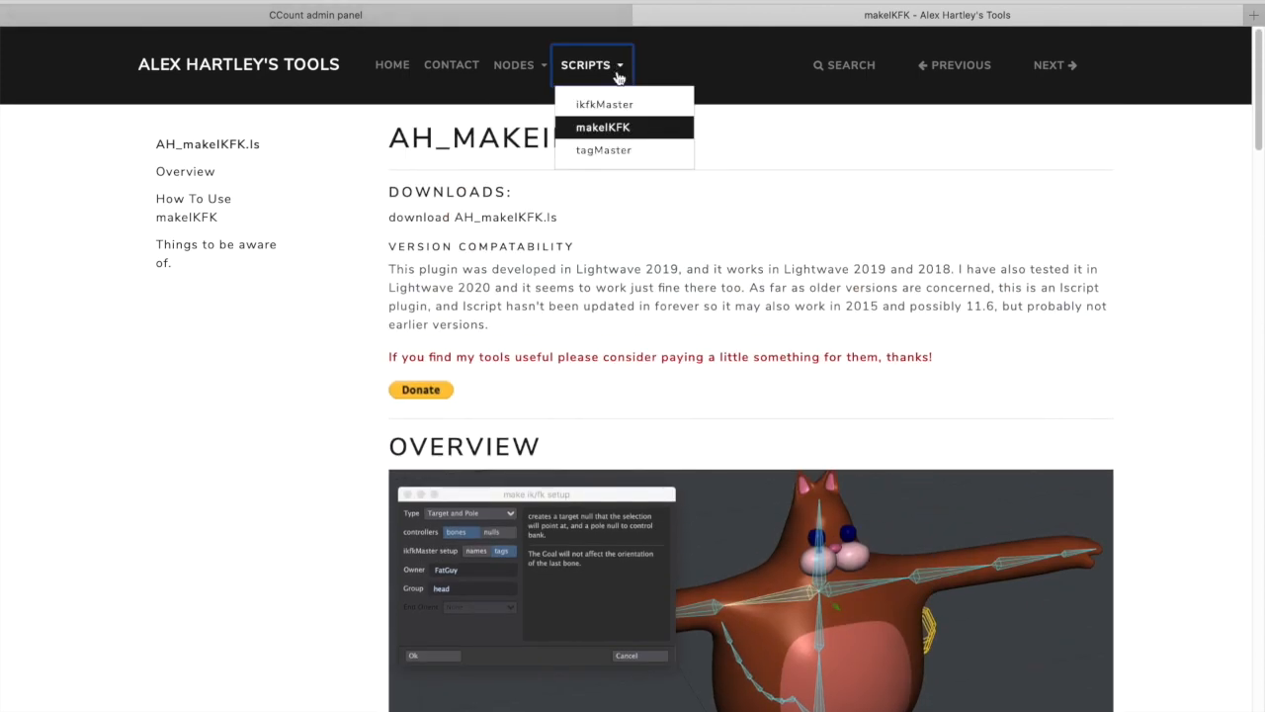
click(615, 160)
scroll(712, 397, down, 10)
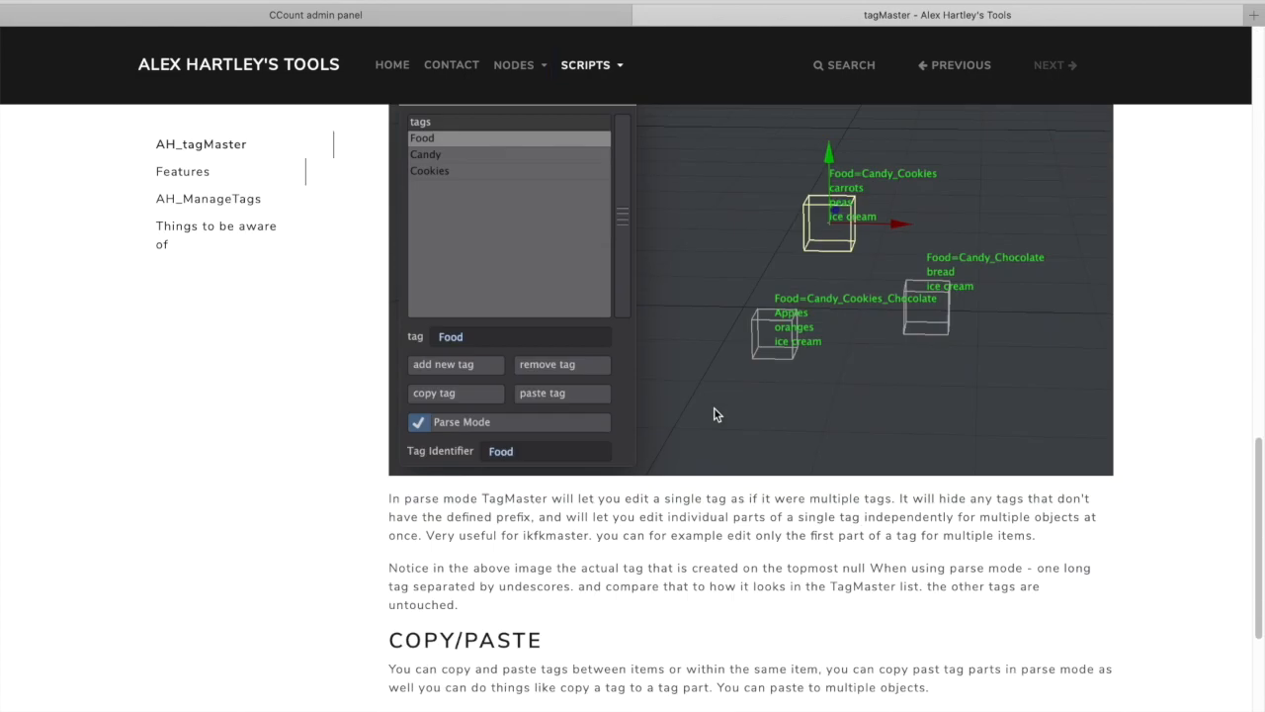
scroll(714, 407, up, 10)
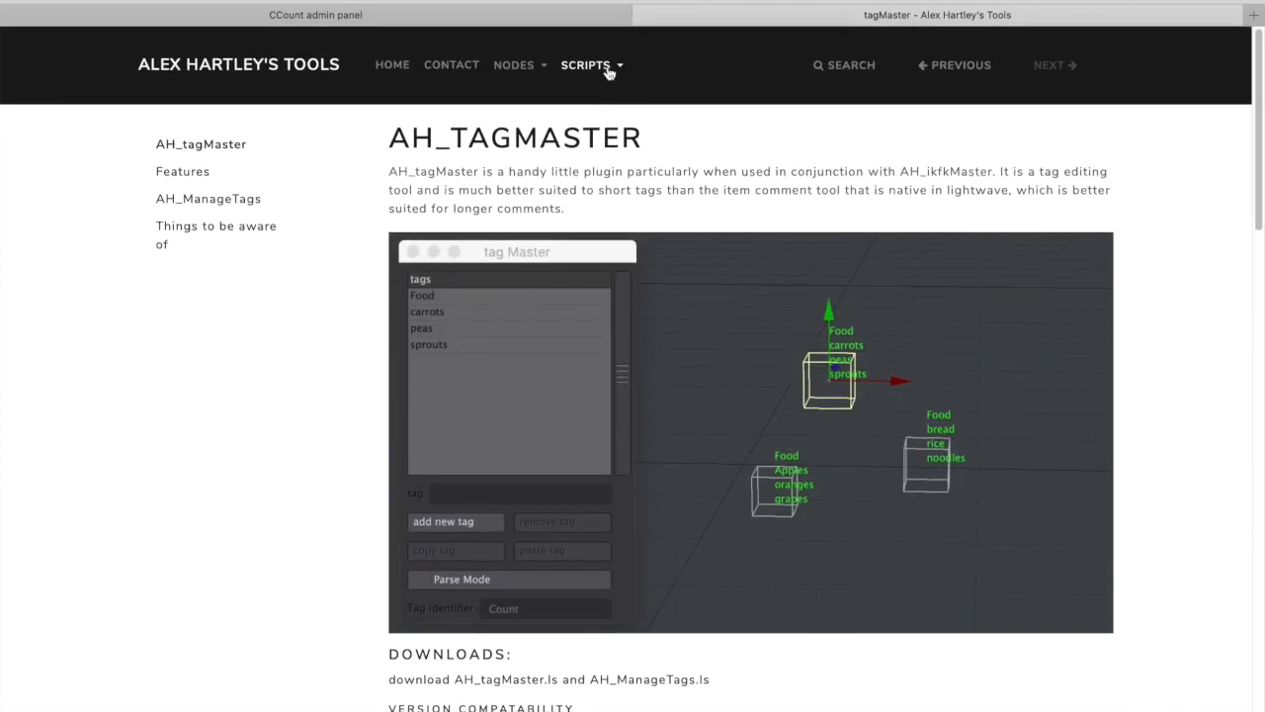